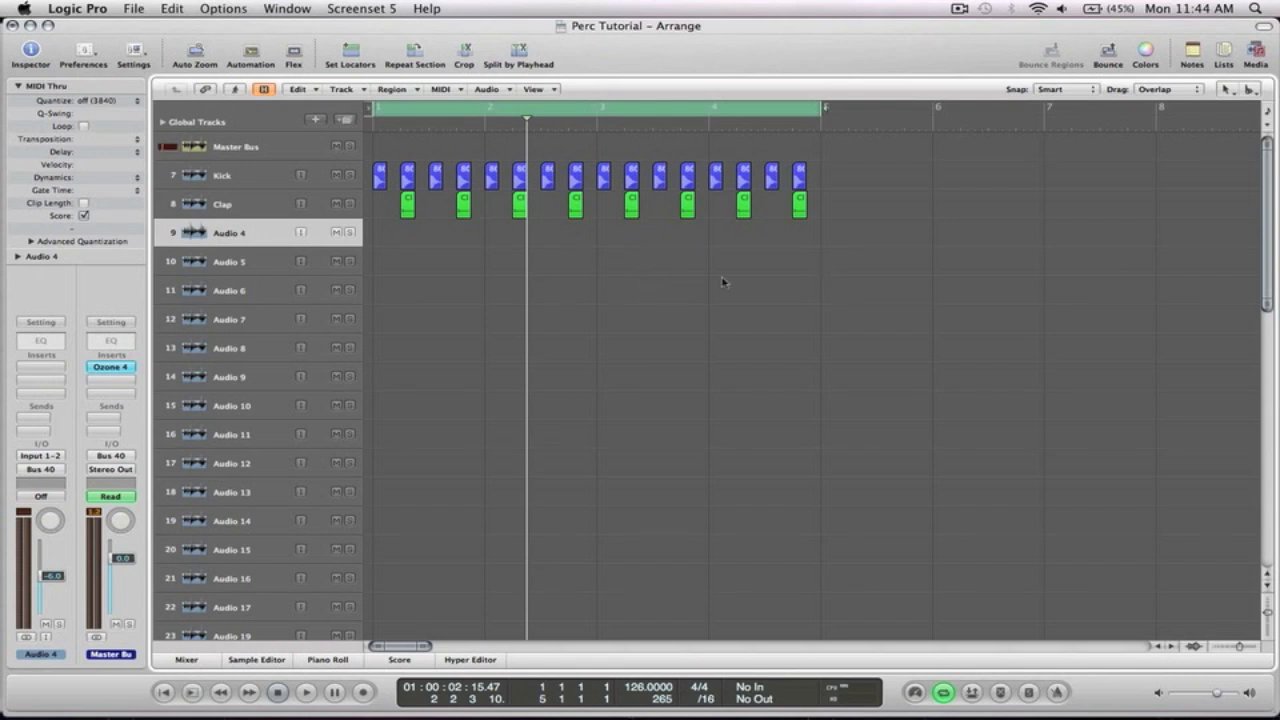
Play the kick and clap pattern from the start of the arrangement and stop playback
key("Return")
key("space")
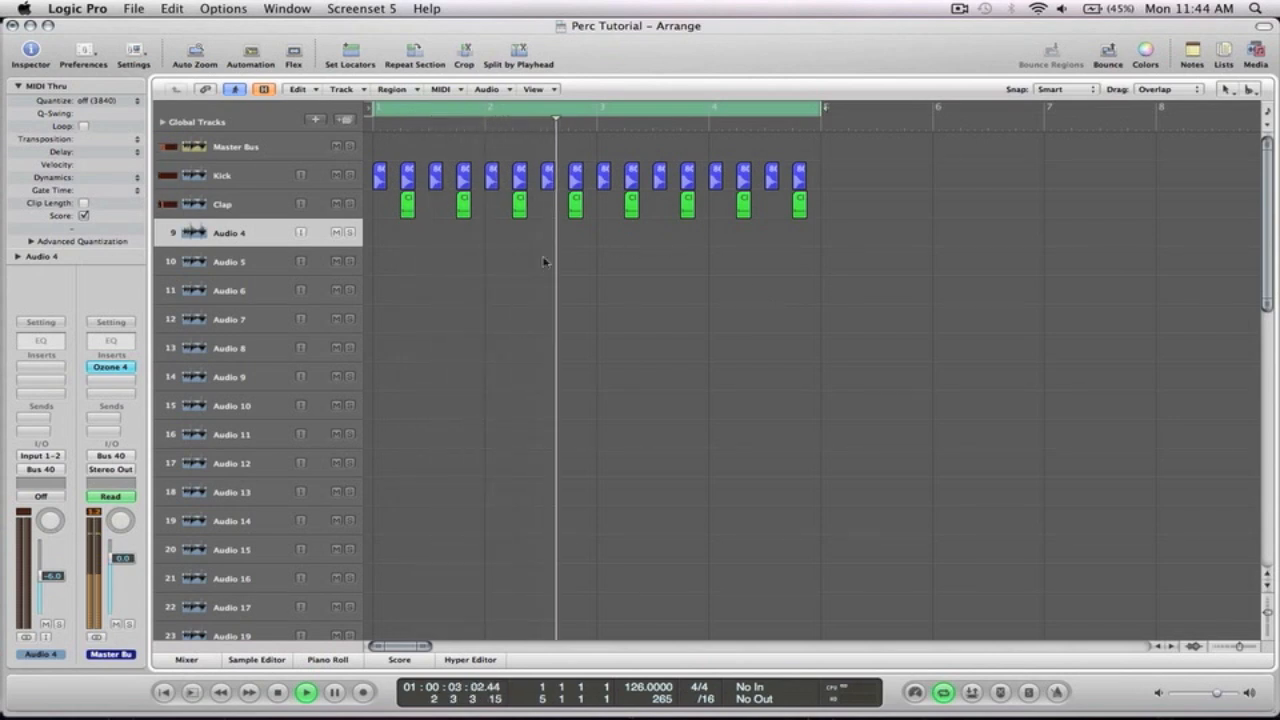
left_click(225, 175)
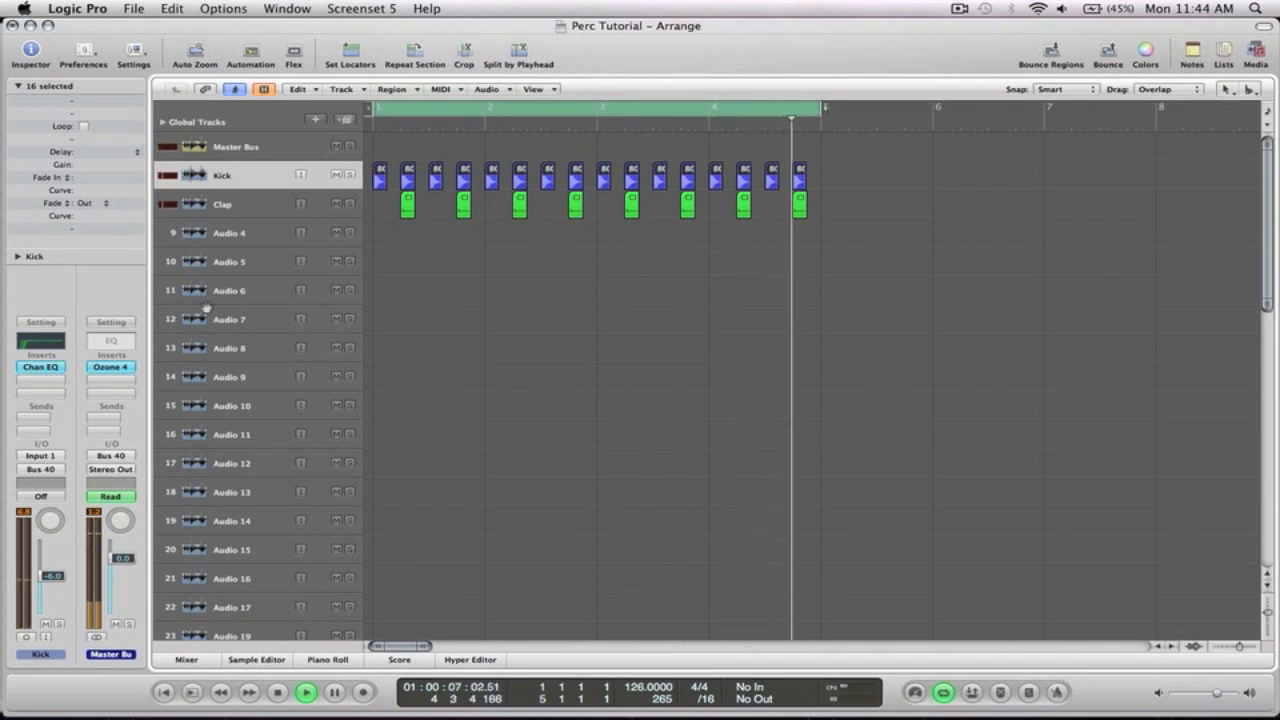
key("space")
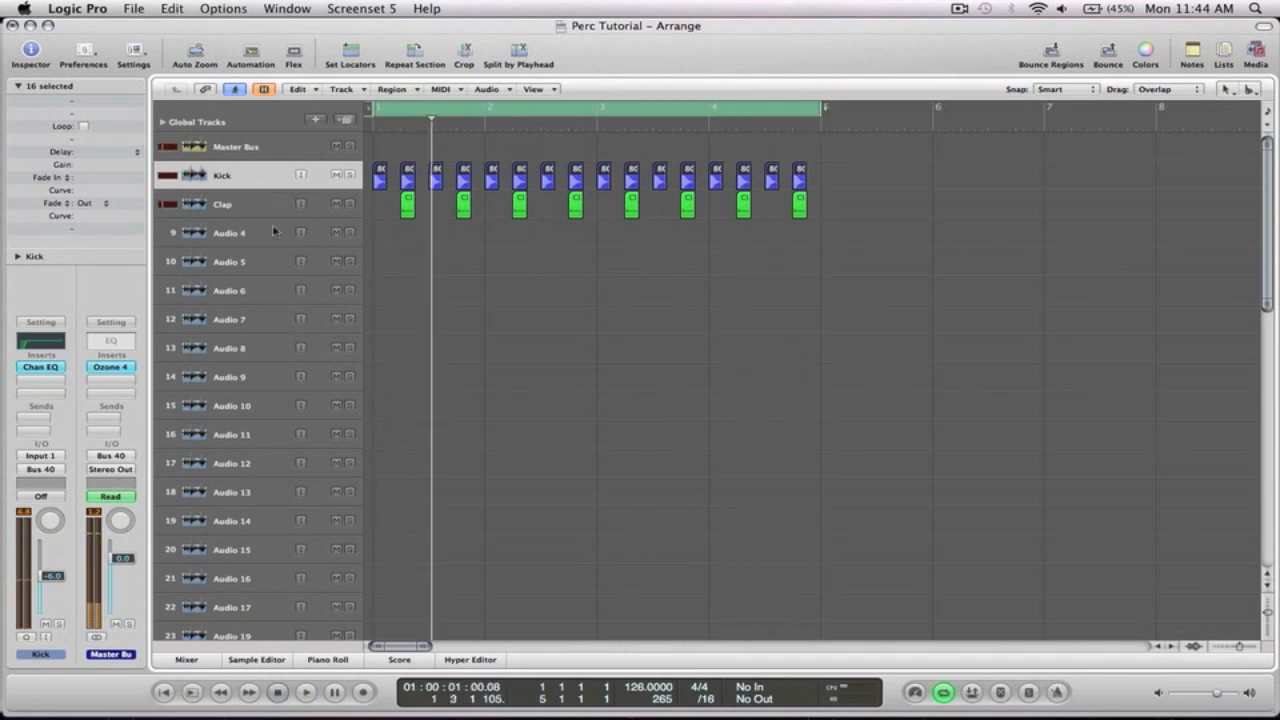
Select the Audio 4 track below the Kick and Clap tracks
left_click(257, 201)
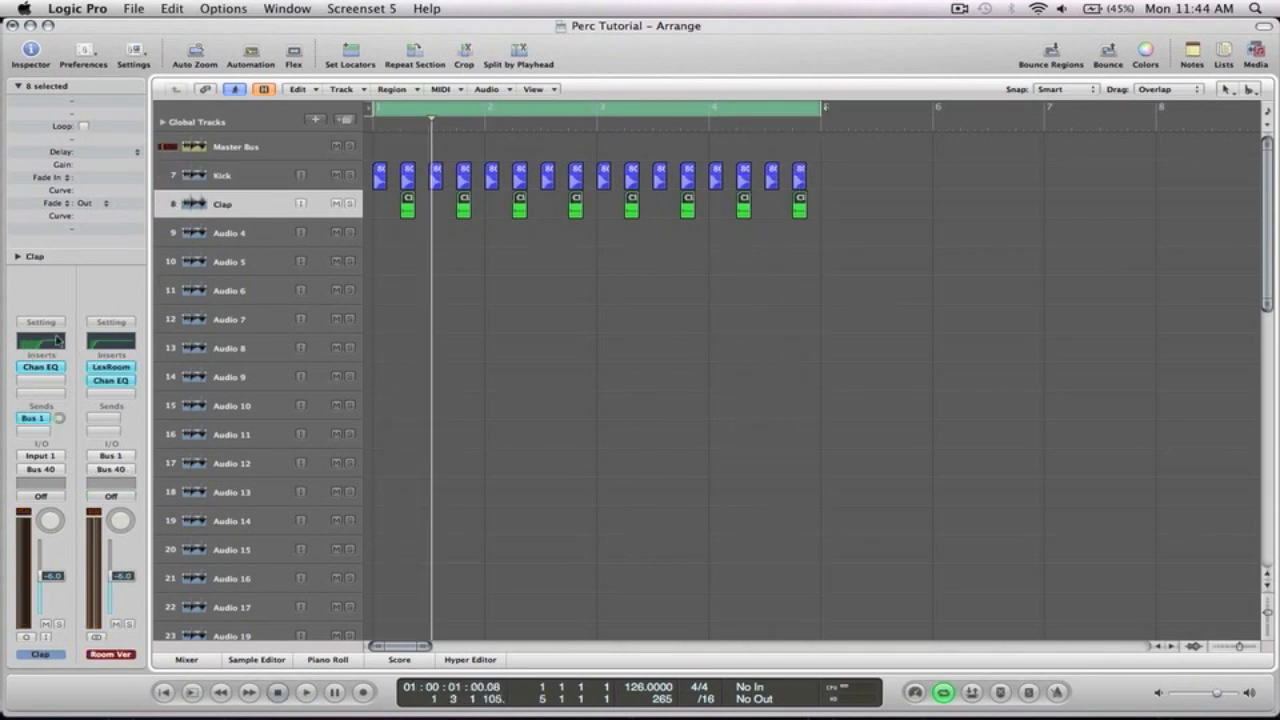
left_click(572, 281)
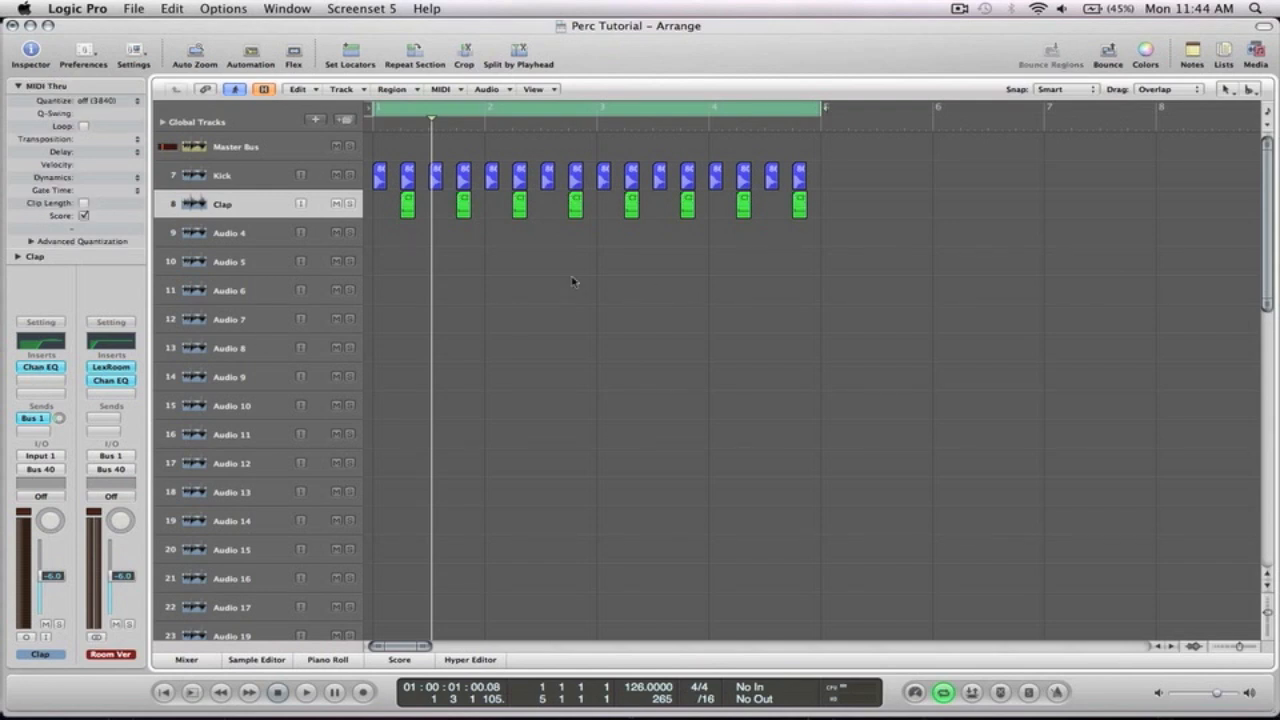
left_click(573, 279, "ctrl+alt")
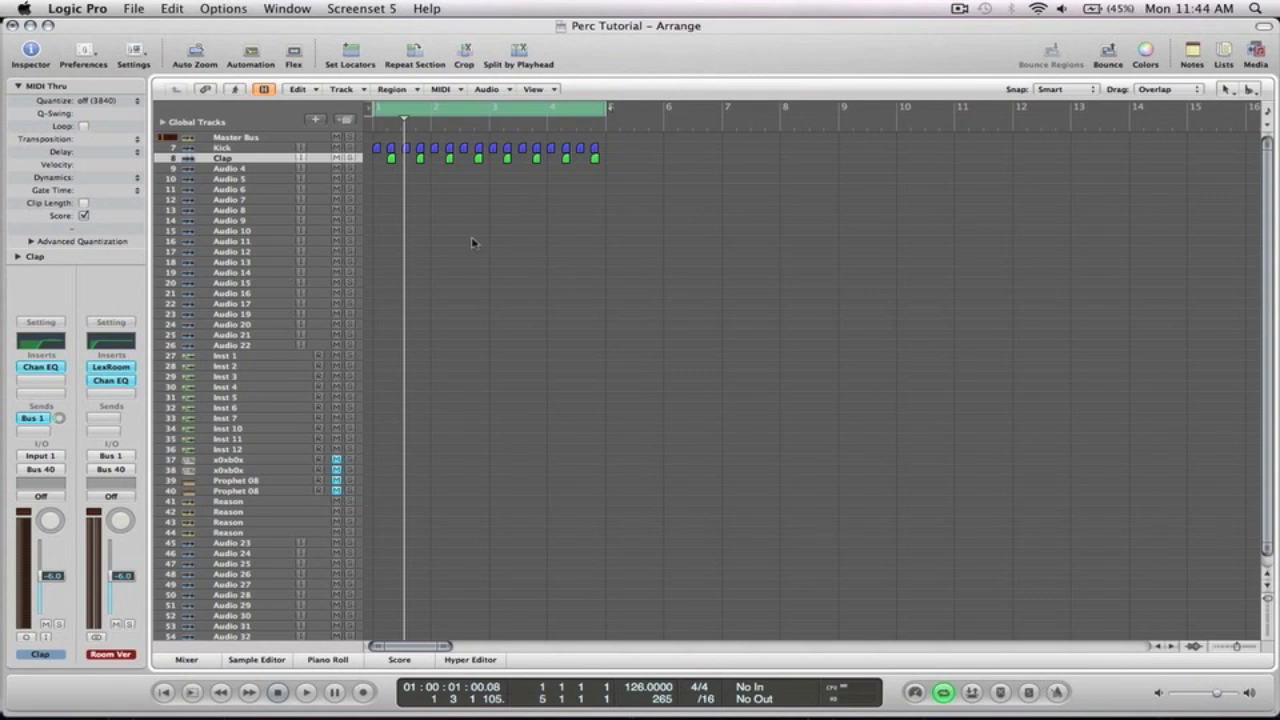
left_click(232, 168)
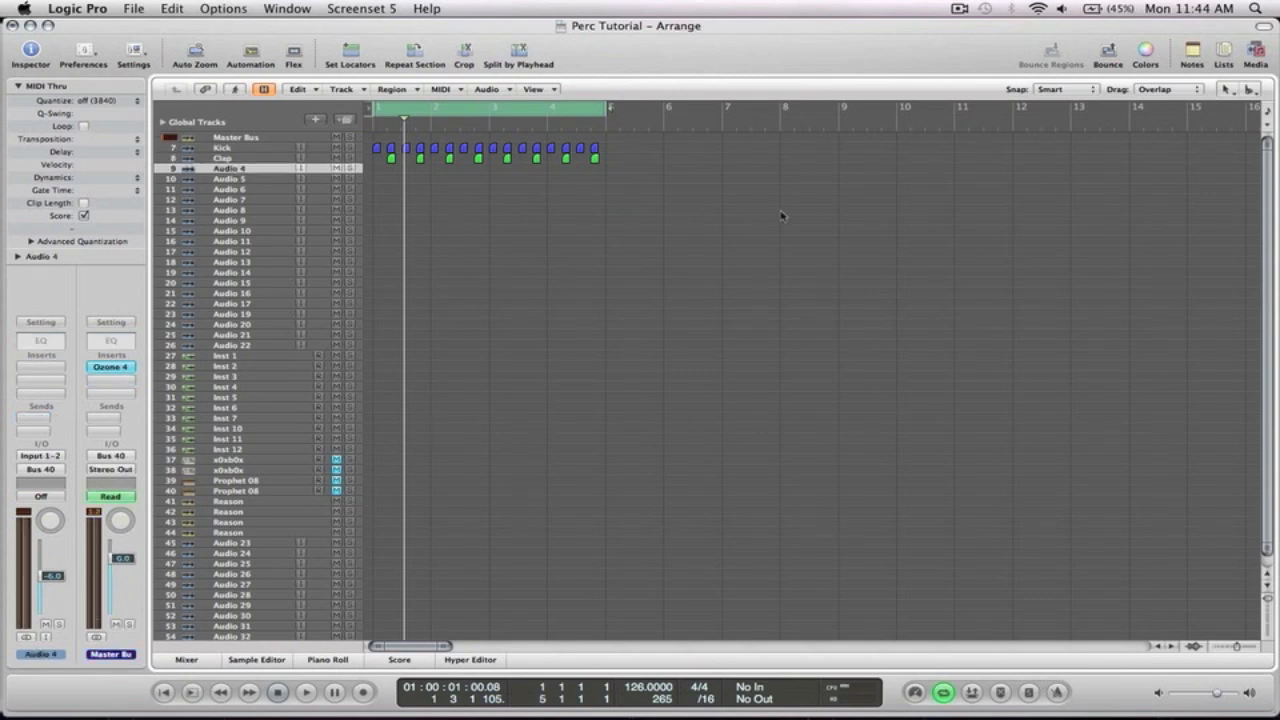
Open the media browser and navigate into Percussion Loops, Tech House, then the 126 BPM folder
left_click(1255, 52)
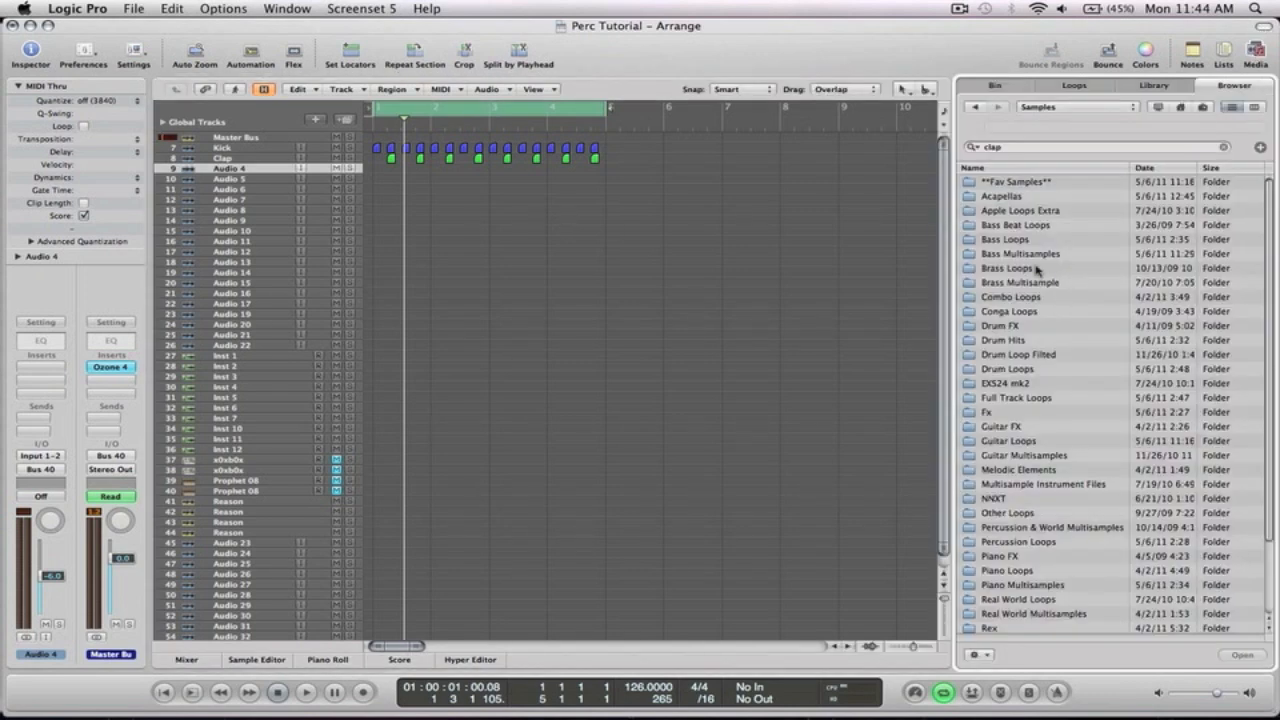
scroll(1036, 272, "down", 3)
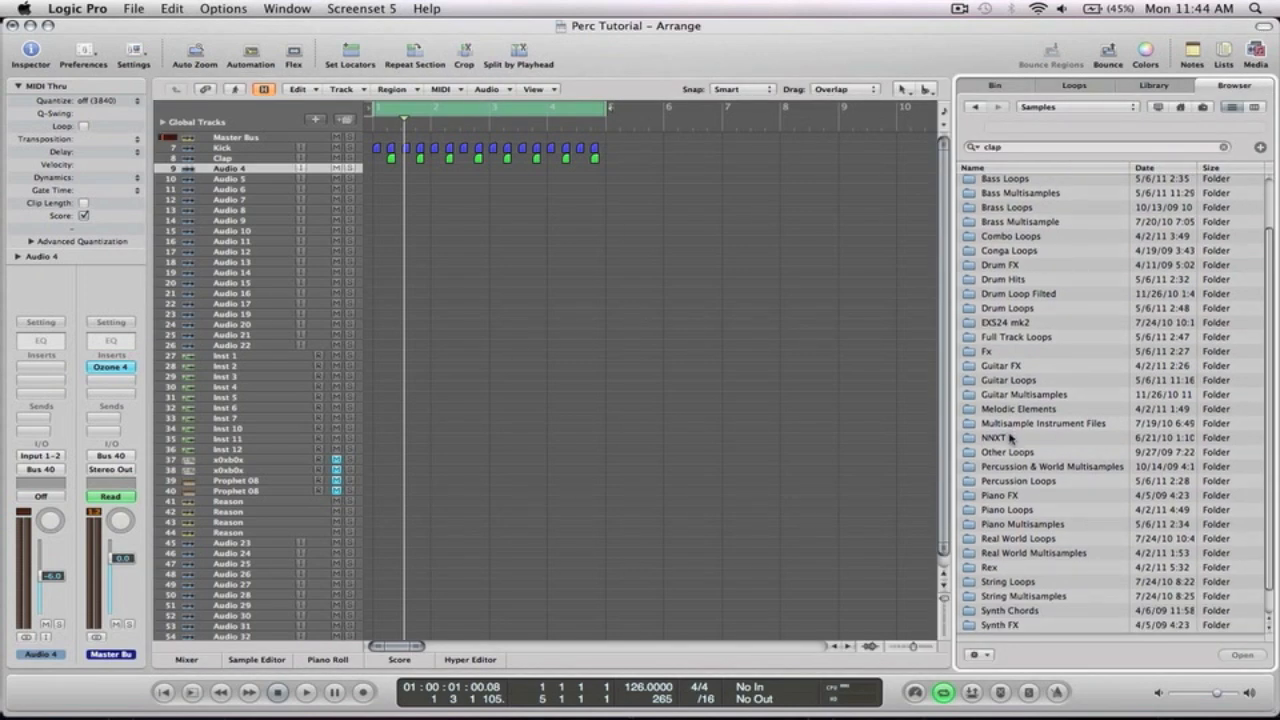
scroll(1054, 368, "down", 1)
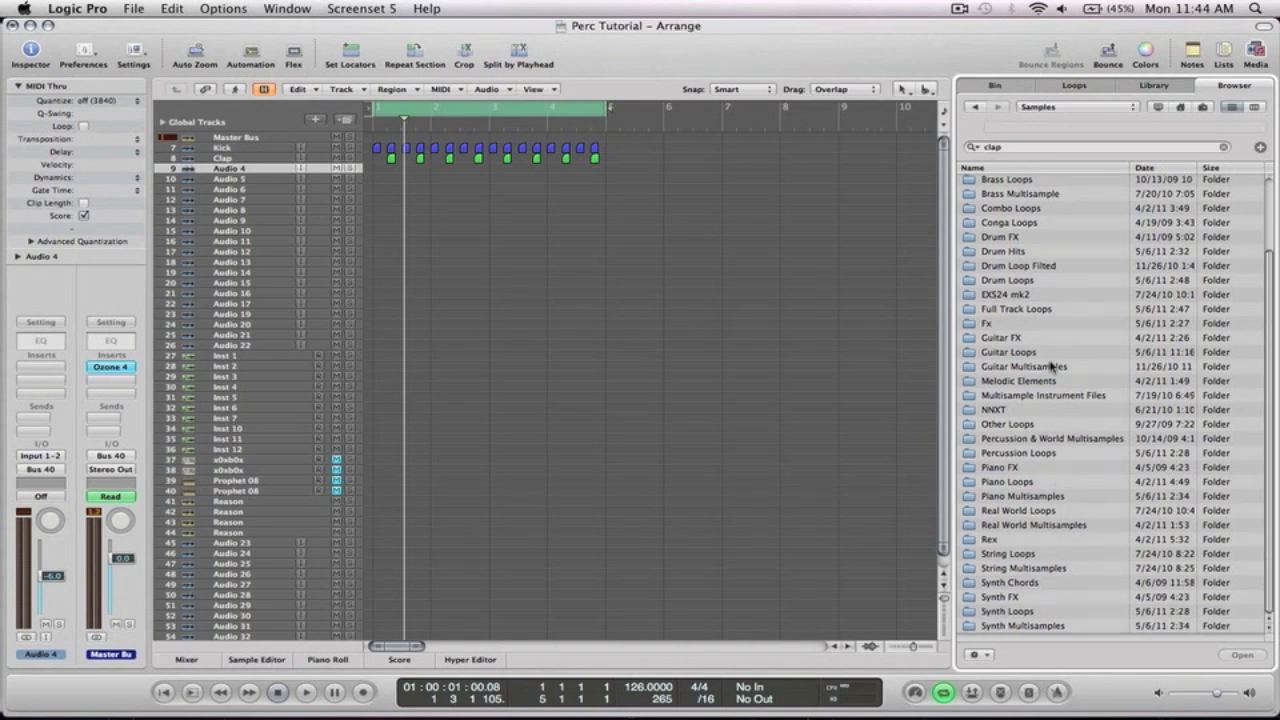
double_click(1015, 453)
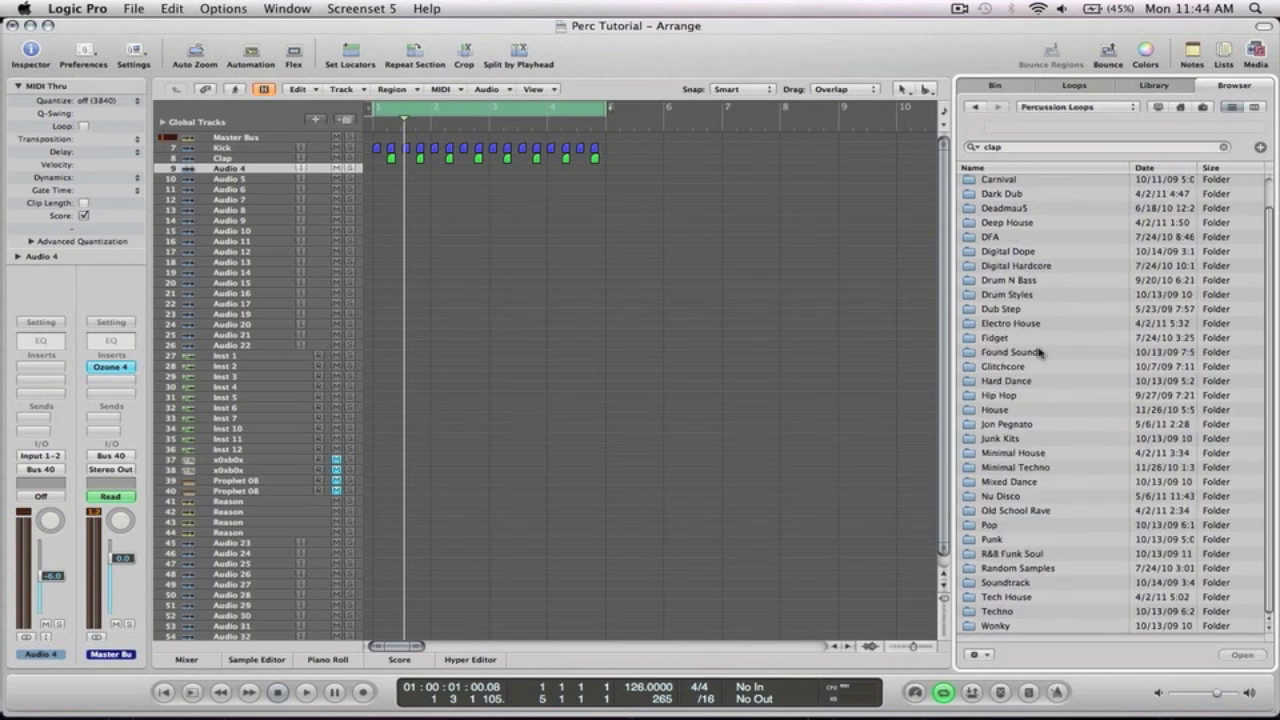
double_click(1008, 597)
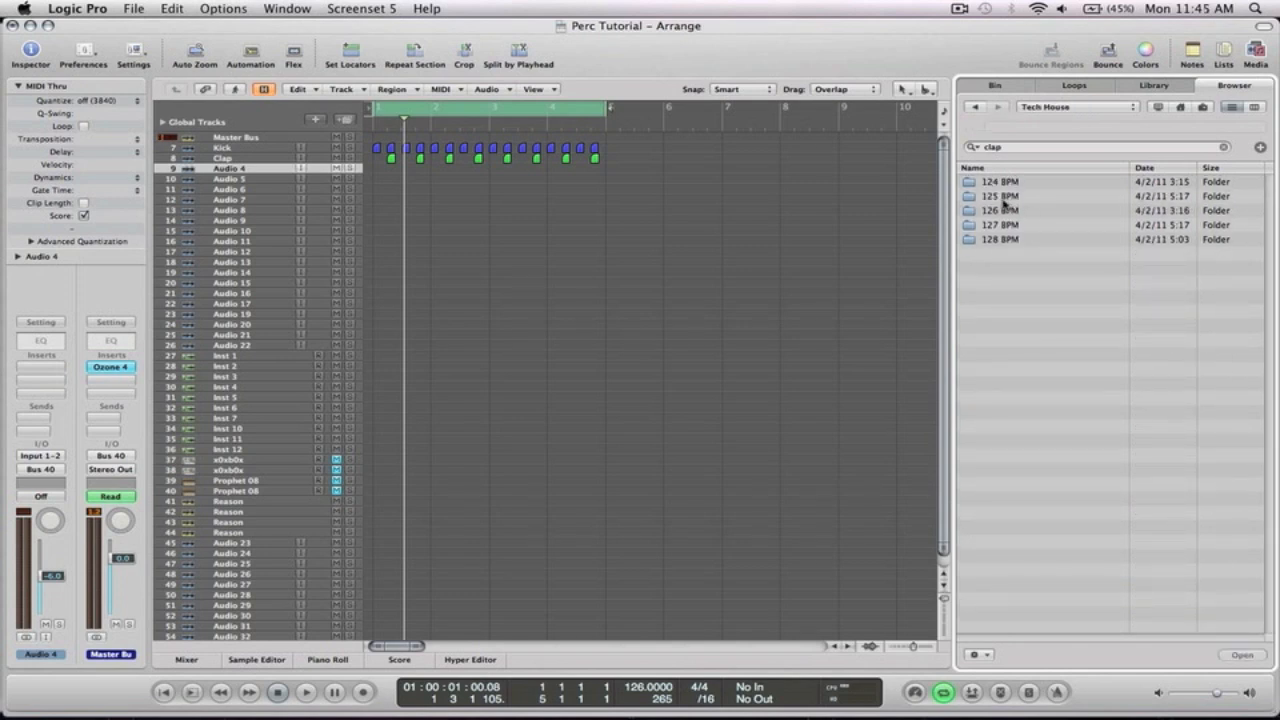
left_click(1001, 213)
double_click(1001, 213)
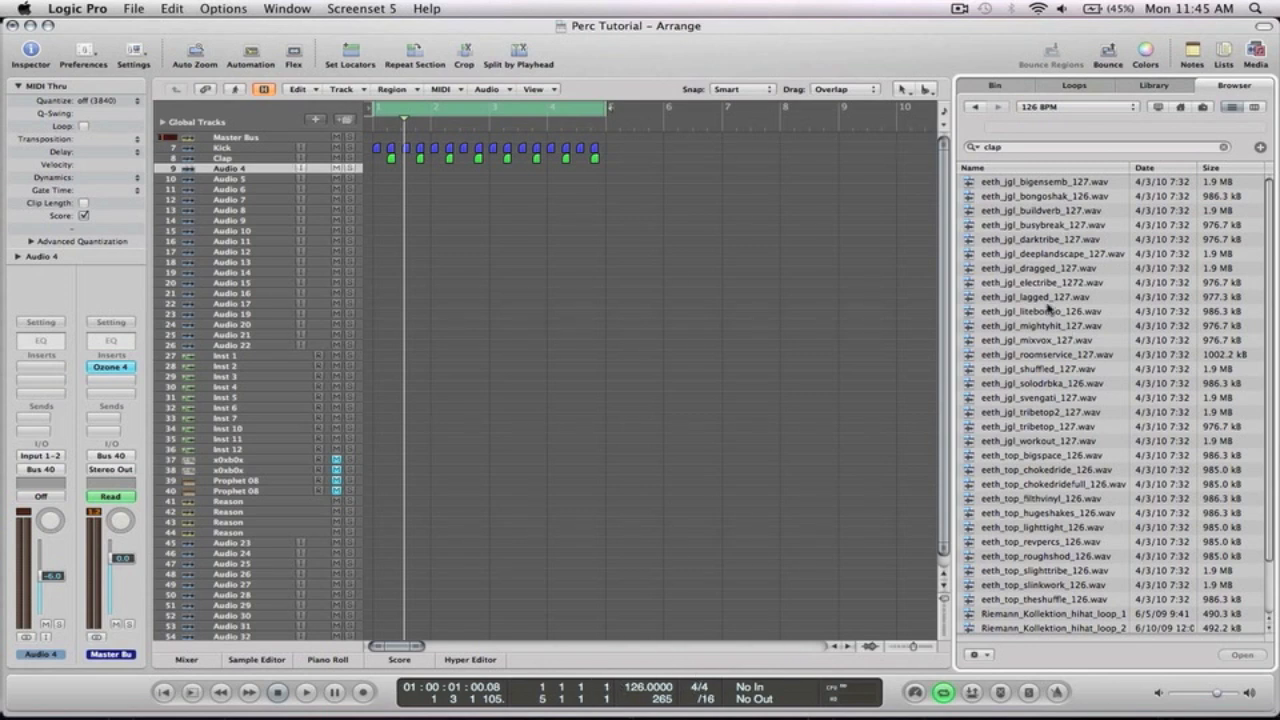
Preview eeth_jgl_lagged_127.wav and drag it onto the Audio 4 track at the arrangement start
scroll(1048, 310, "down", 2)
scroll(1048, 310, "down", 2)
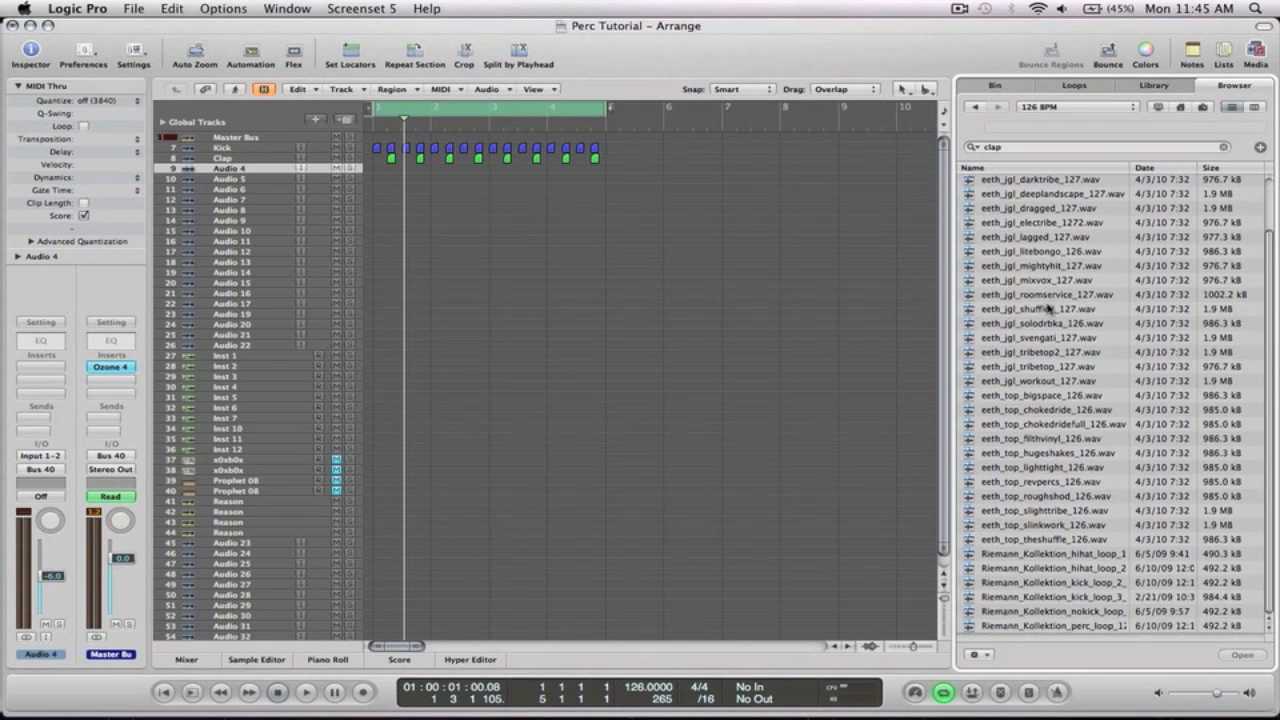
left_click(1014, 237)
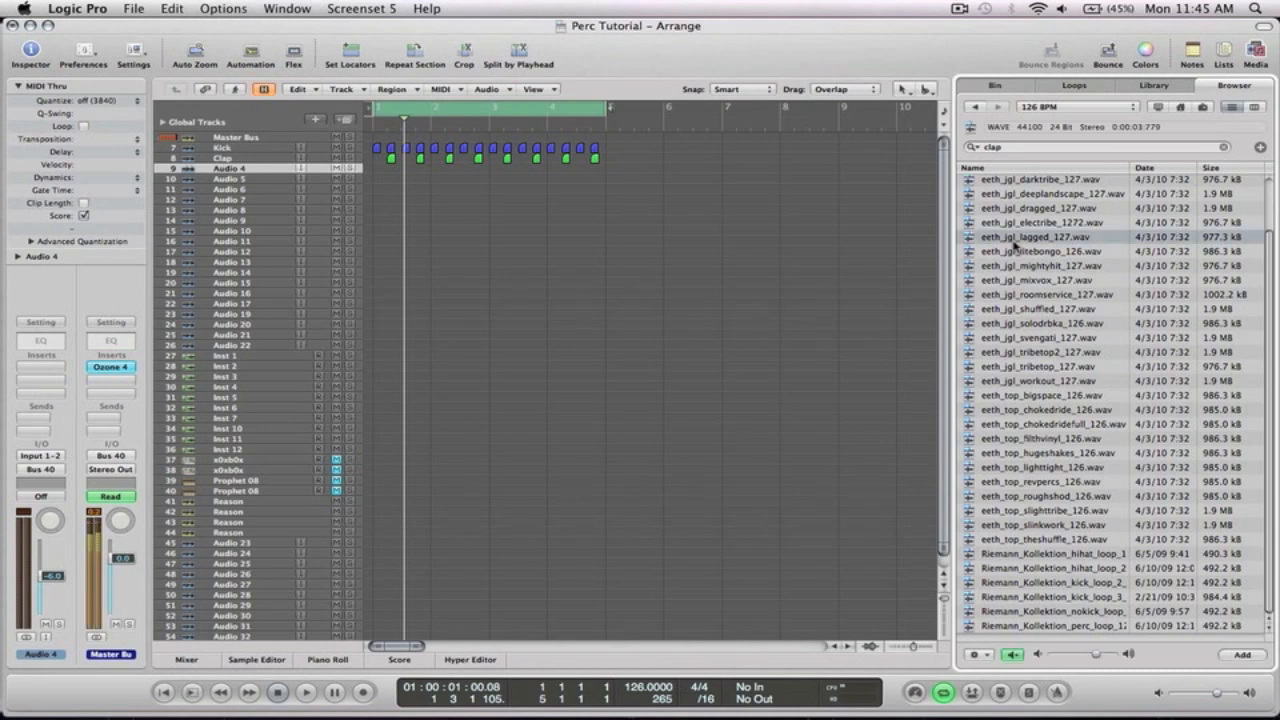
left_click_drag(1016, 244, 378, 169)
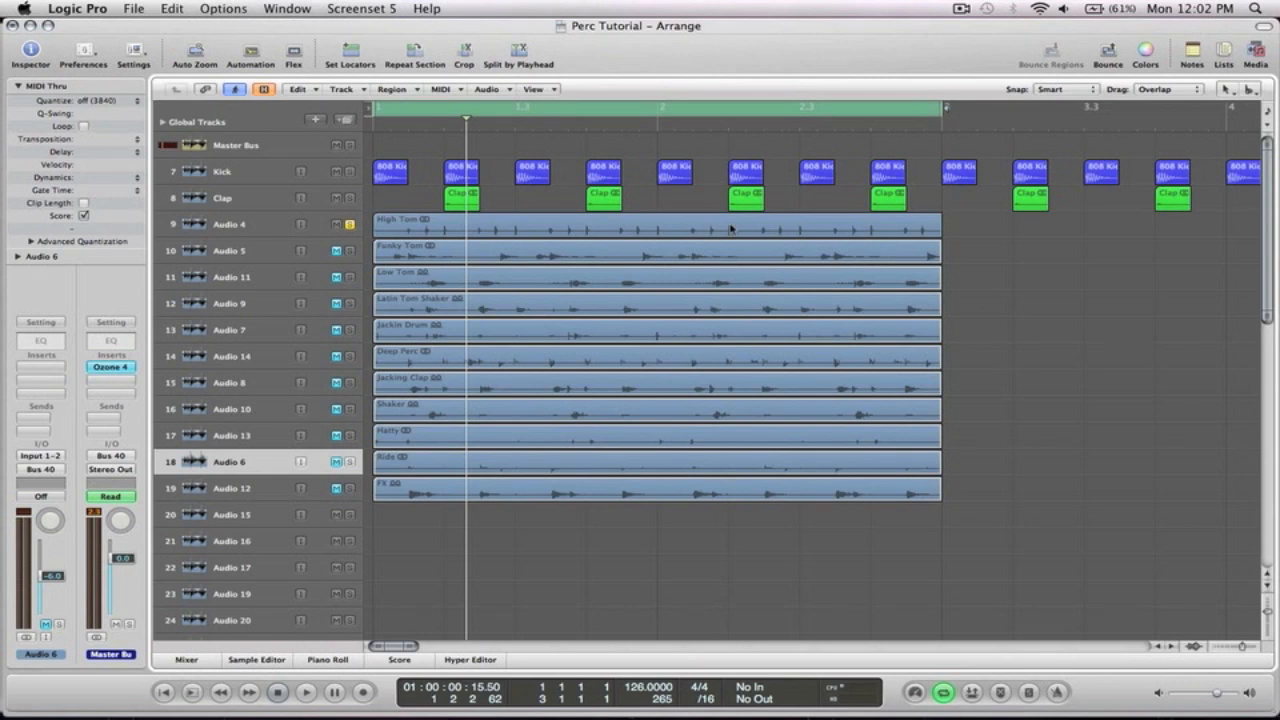
Play the arrangement, then split the High Tom region on Audio 4 just before its first hit
key("space")
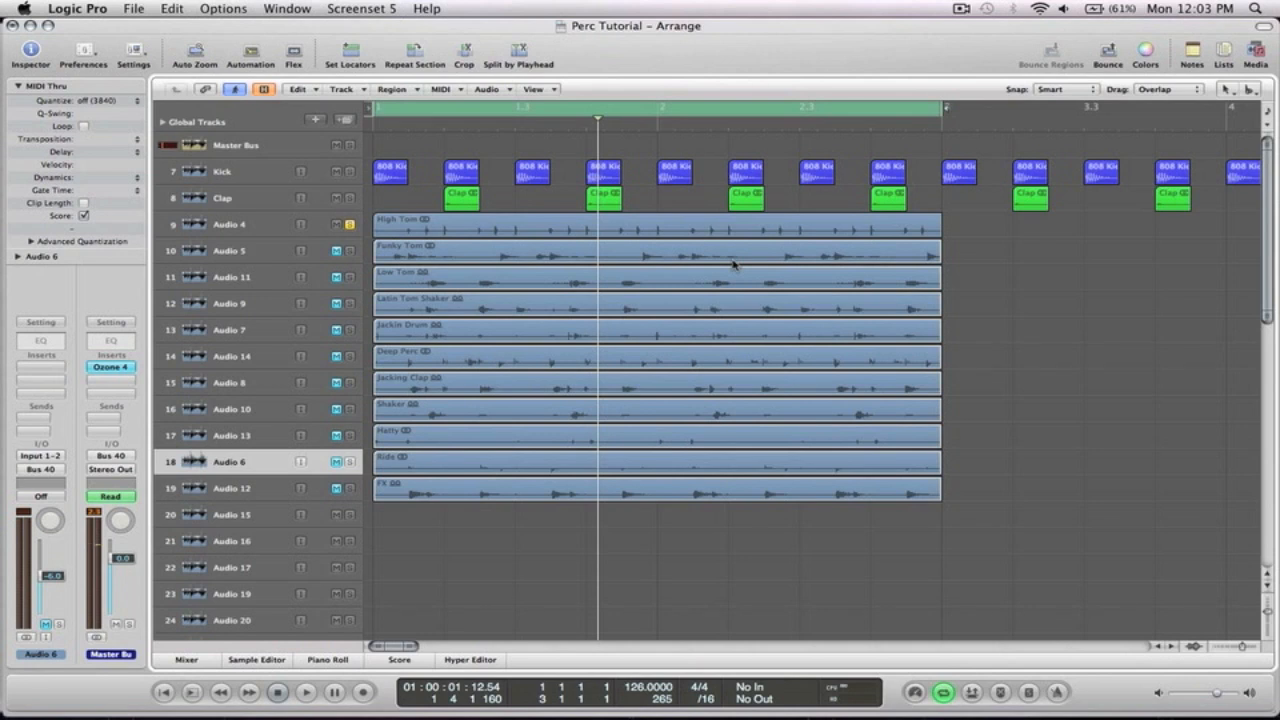
left_click_drag(411, 250, 360, 219)
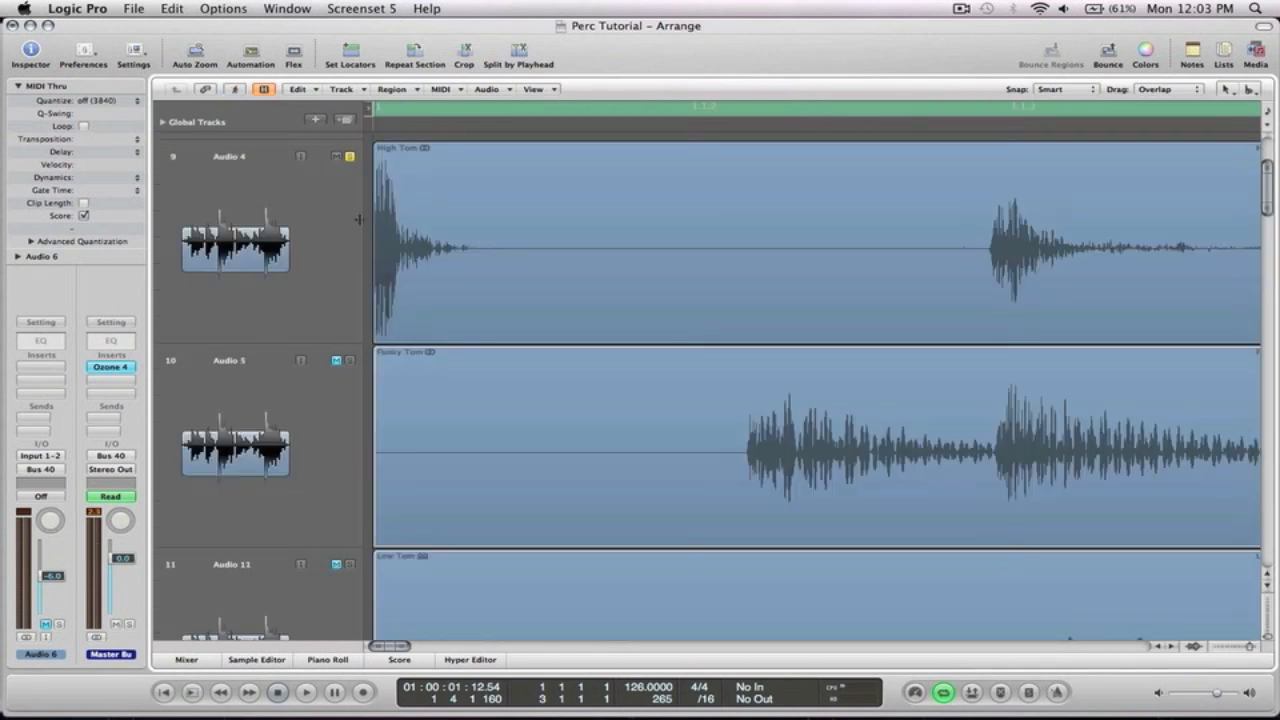
left_click_drag(403, 273, 360, 232)
left_click(406, 240, "ctrl+alt")
left_click_drag(1030, 279, 966, 240)
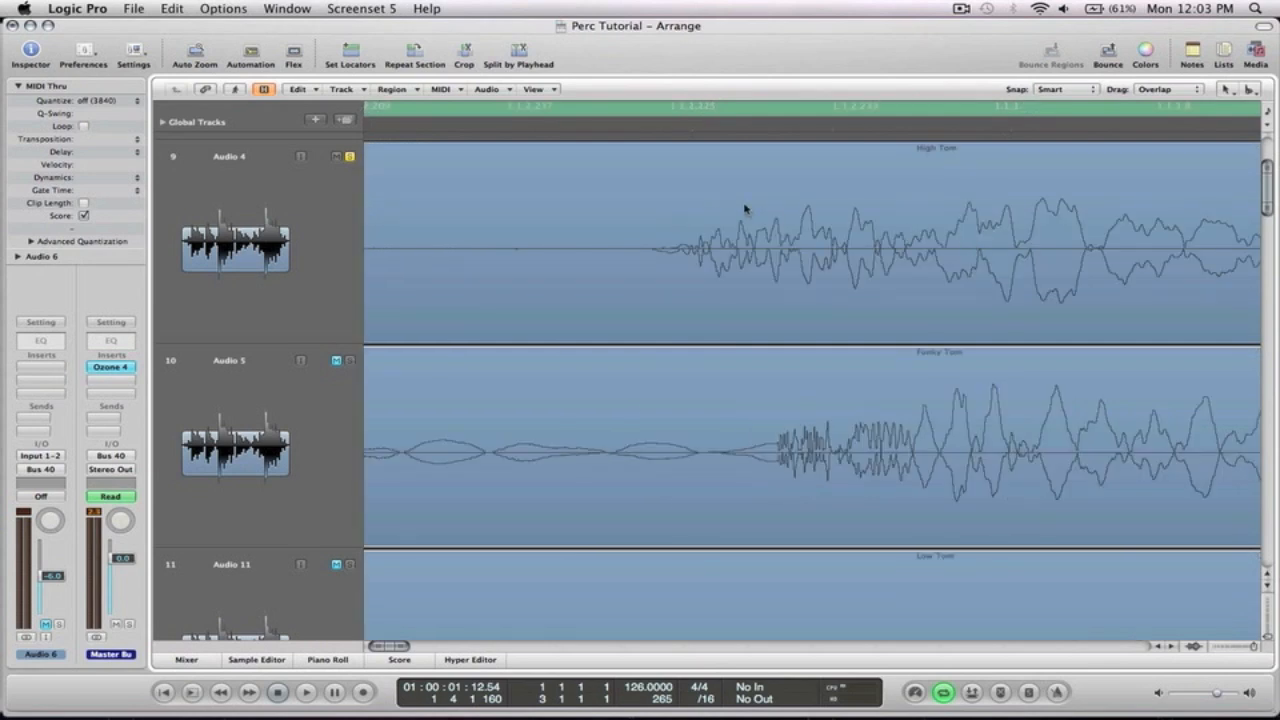
left_click(645, 251)
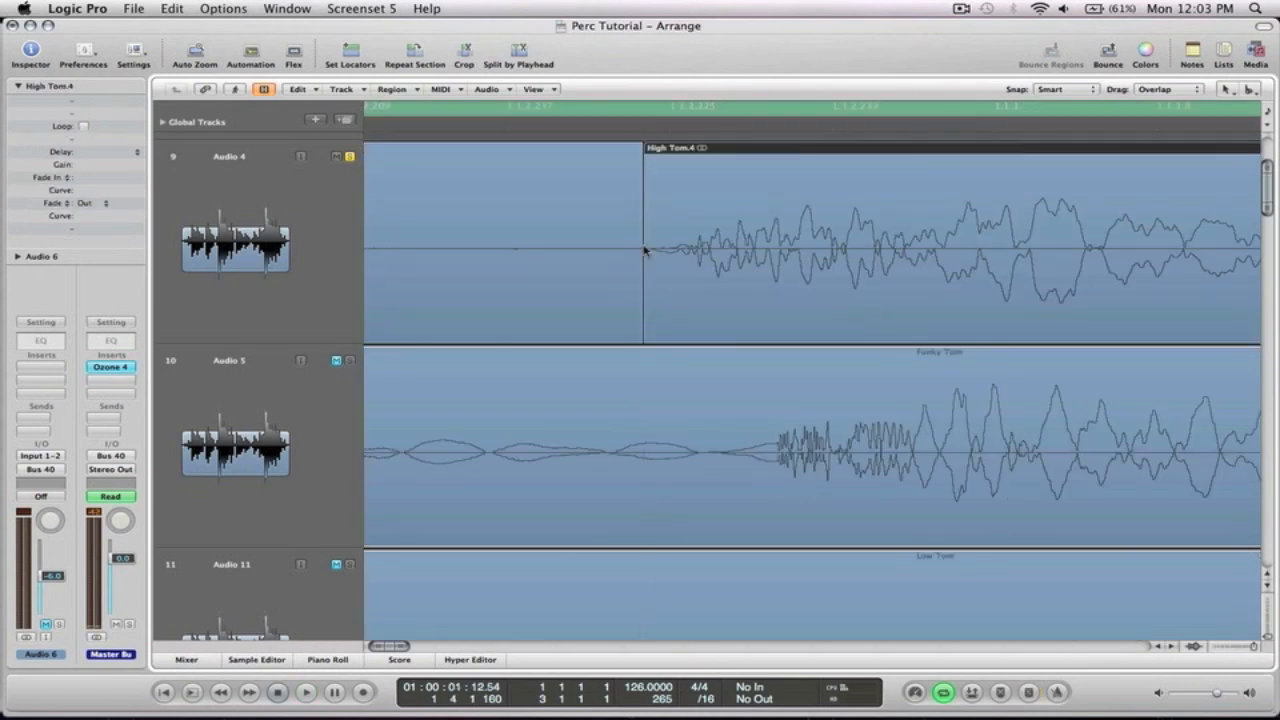
left_click(648, 251, "ctrl+alt")
left_click(962, 240, "ctrl+alt")
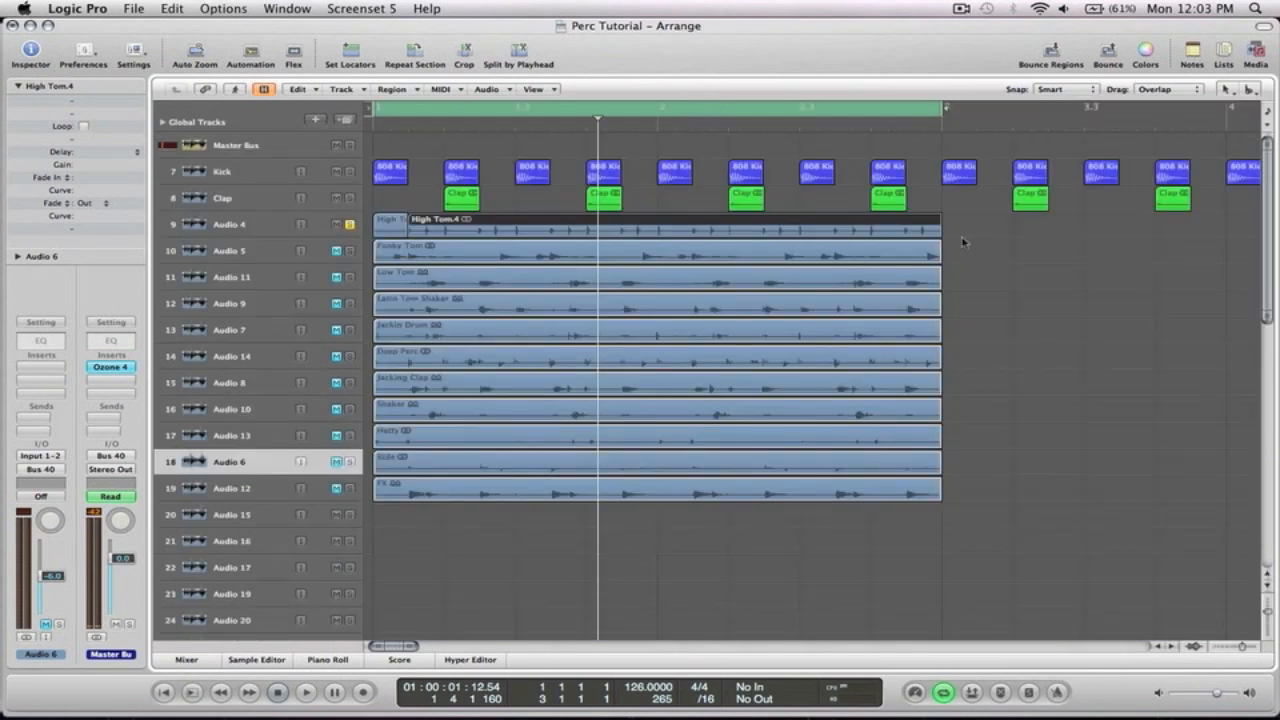
Split the High Tom region at the start of the next drum hit
left_click_drag(440, 245, 415, 238)
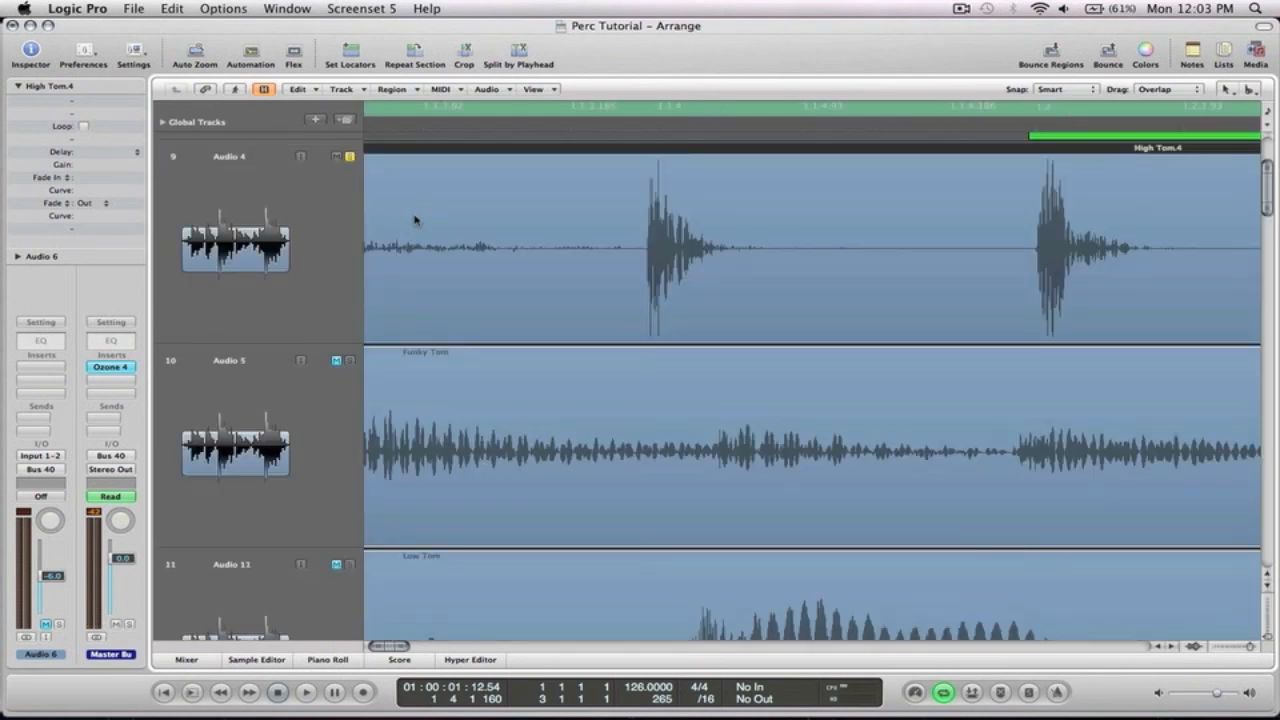
left_click(580, 210, "ctrl+alt")
left_click(870, 260, "ctrl+alt")
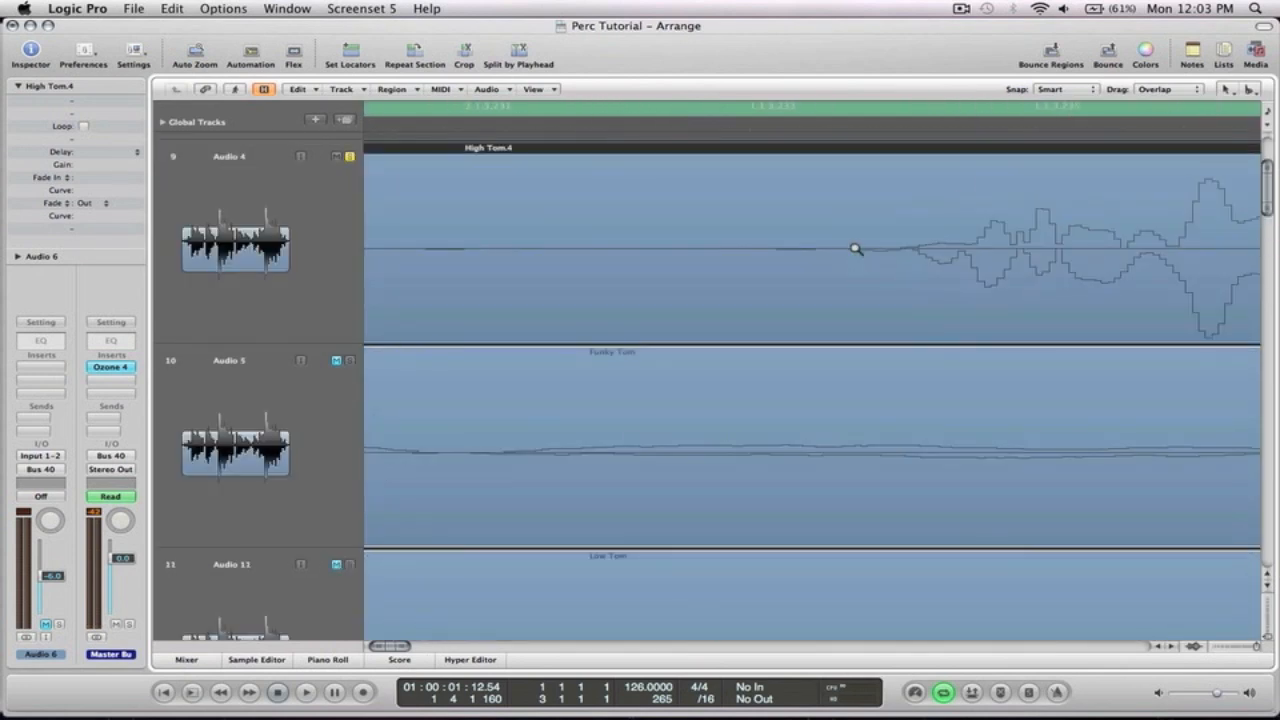
left_click(770, 249, "ctrl+alt")
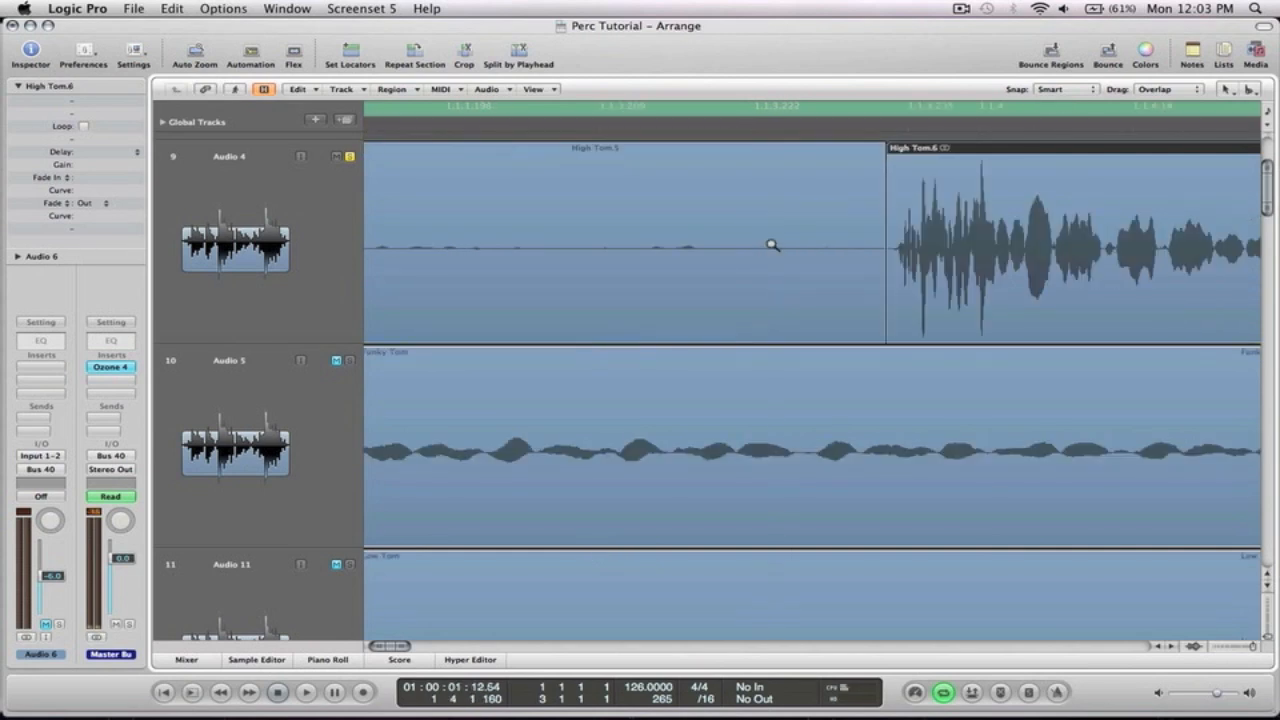
Split the High Tom region right before the following hit
scroll(765, 248, "right", 3)
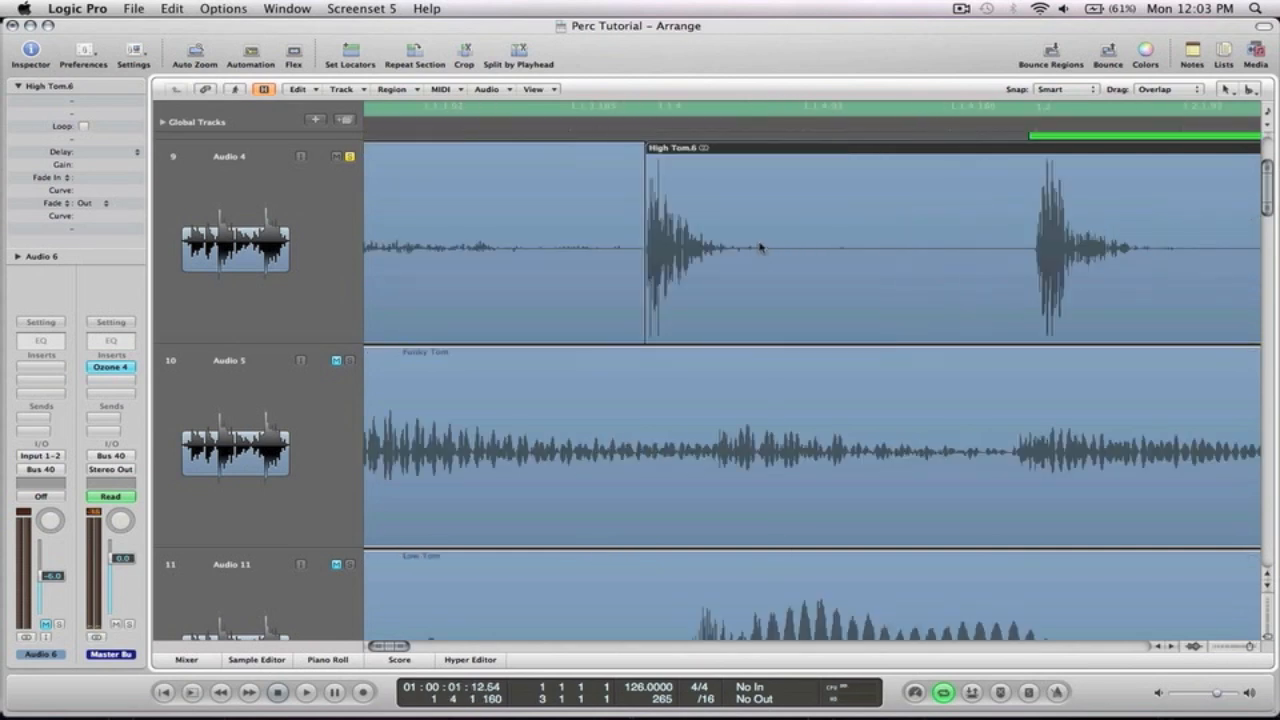
left_click(1016, 247, "ctrl+alt")
left_click(965, 254, "ctrl+alt")
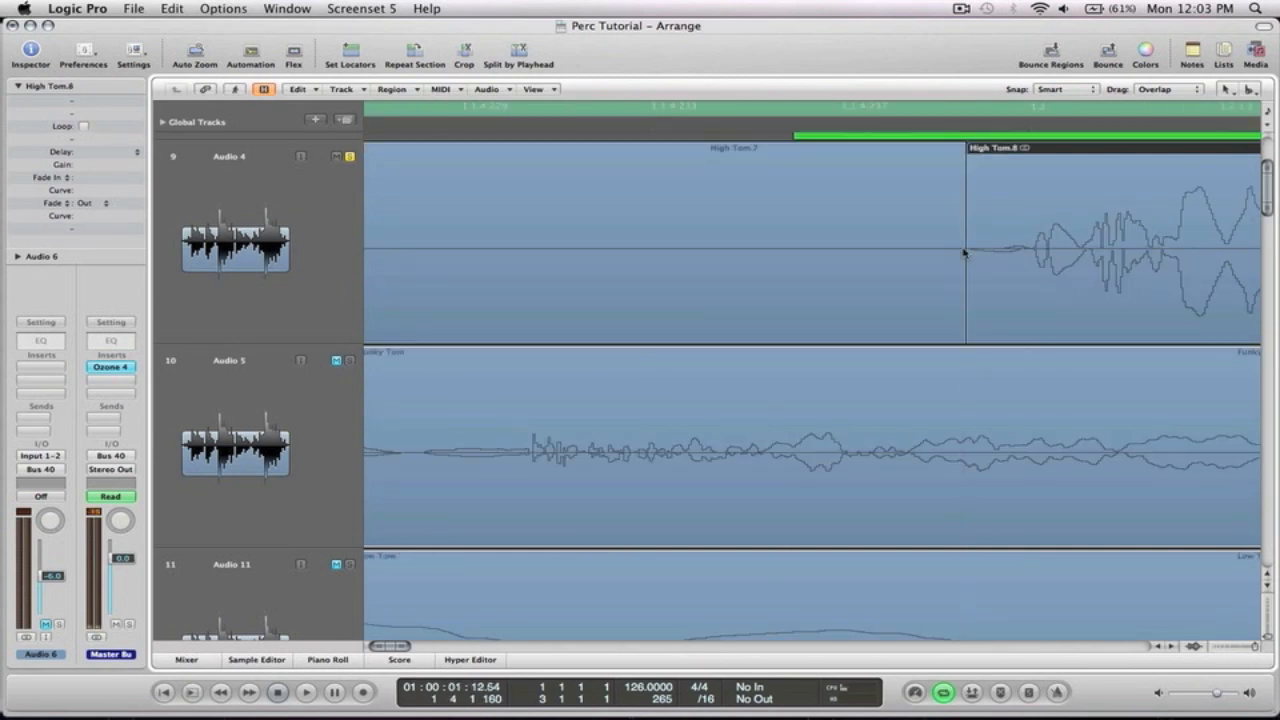
Divide the High Tom region just before a hit and delete the silent slice in front of it
scroll(962, 251, "right", 3)
left_click_drag(877, 277, 766, 231)
left_click(947, 252)
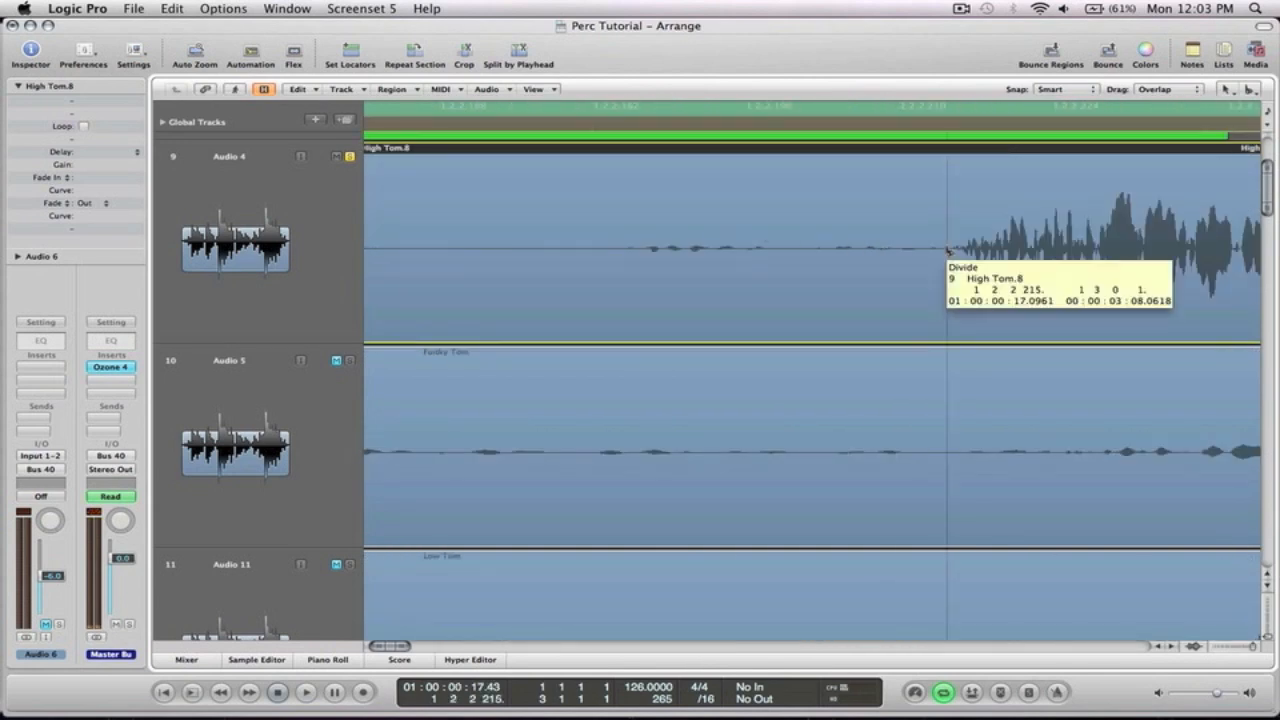
left_click(470, 258)
key("Delete")
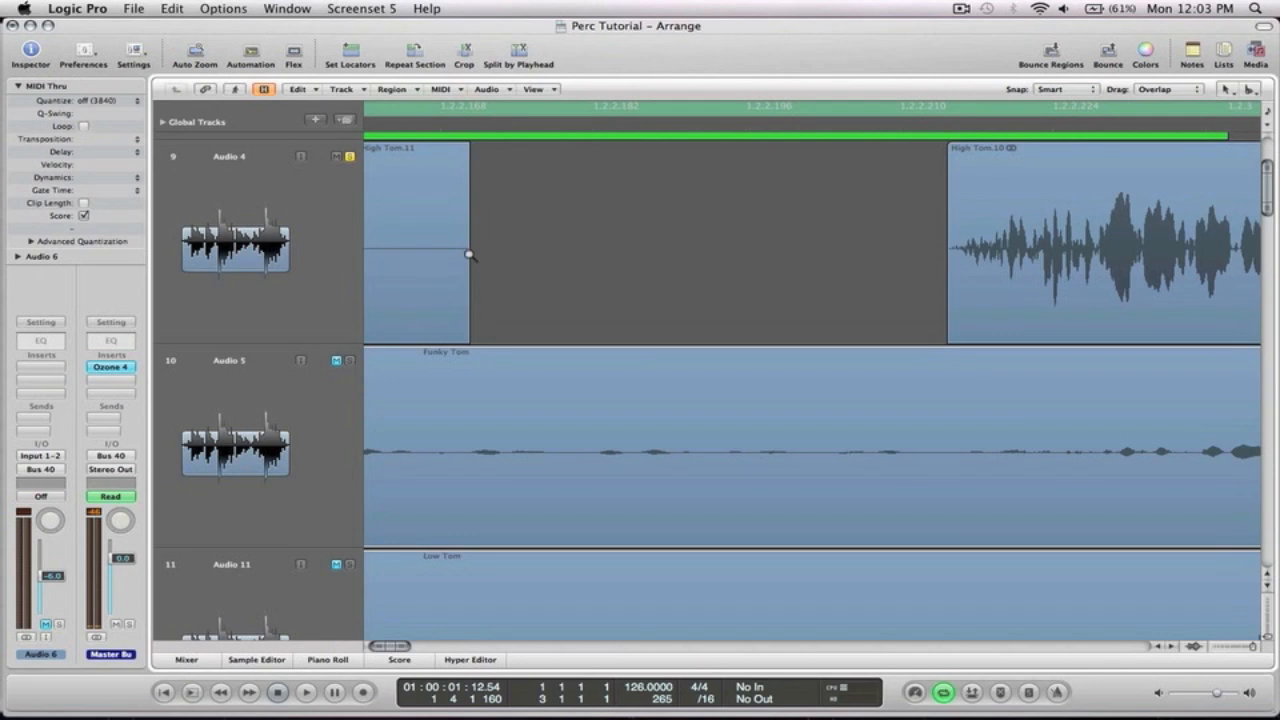
Cut out the silent gap before the next High Tom hit with two splits and delete it
left_click(774, 243, "ctrl+alt")
scroll(778, 244, "down", 1)
scroll(780, 244, "right", 3)
scroll(783, 244, "right", 3)
scroll(783, 245, "up", 2)
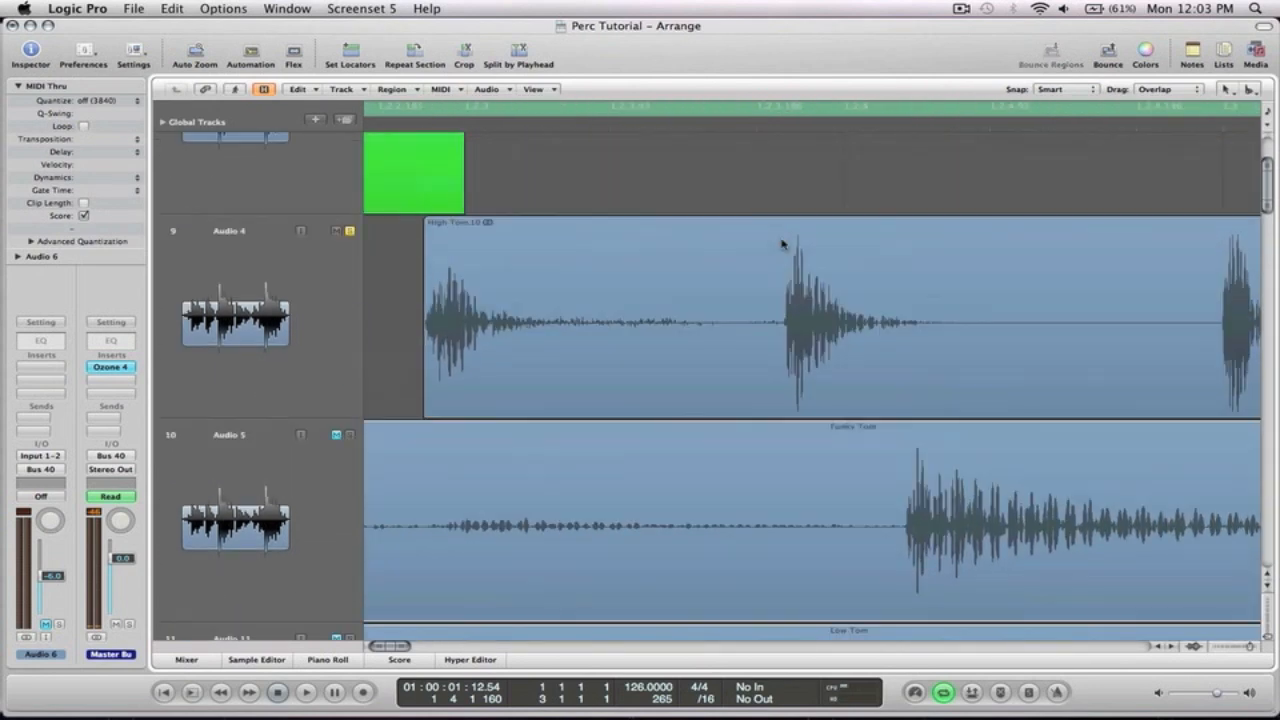
left_click_drag(799, 334, 762, 316)
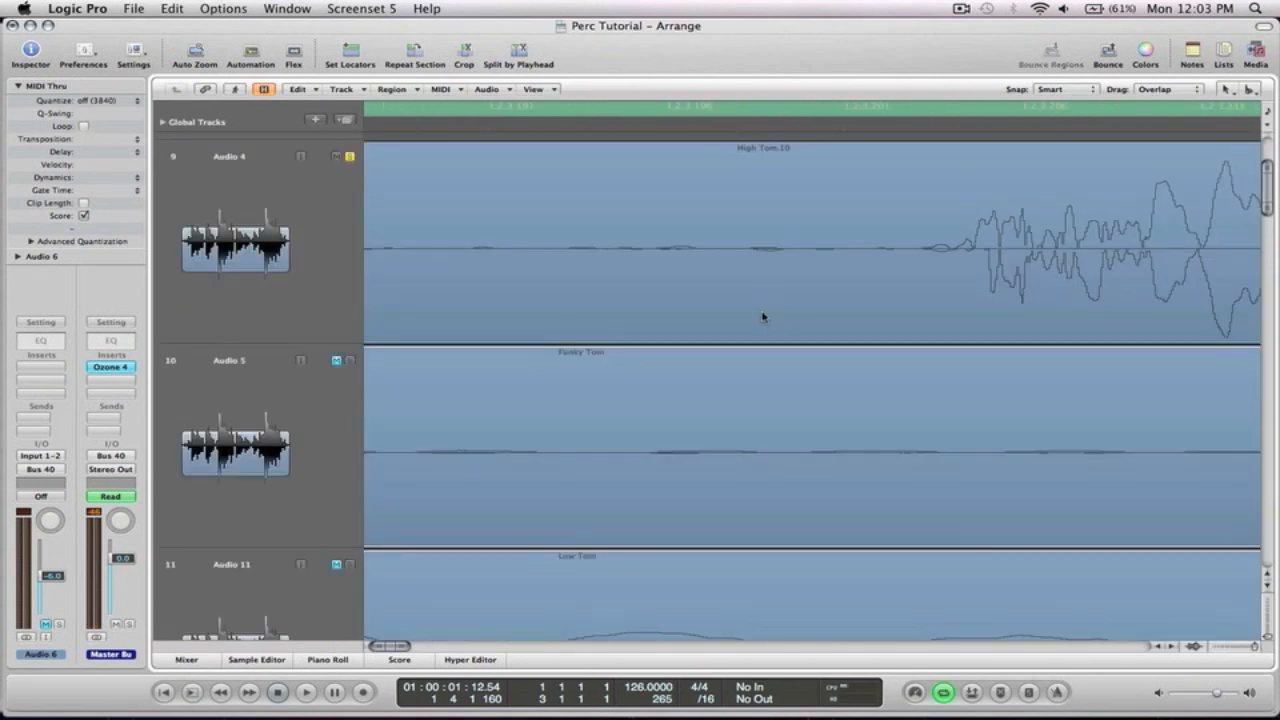
left_click(912, 251)
left_click(877, 249, "ctrl+alt")
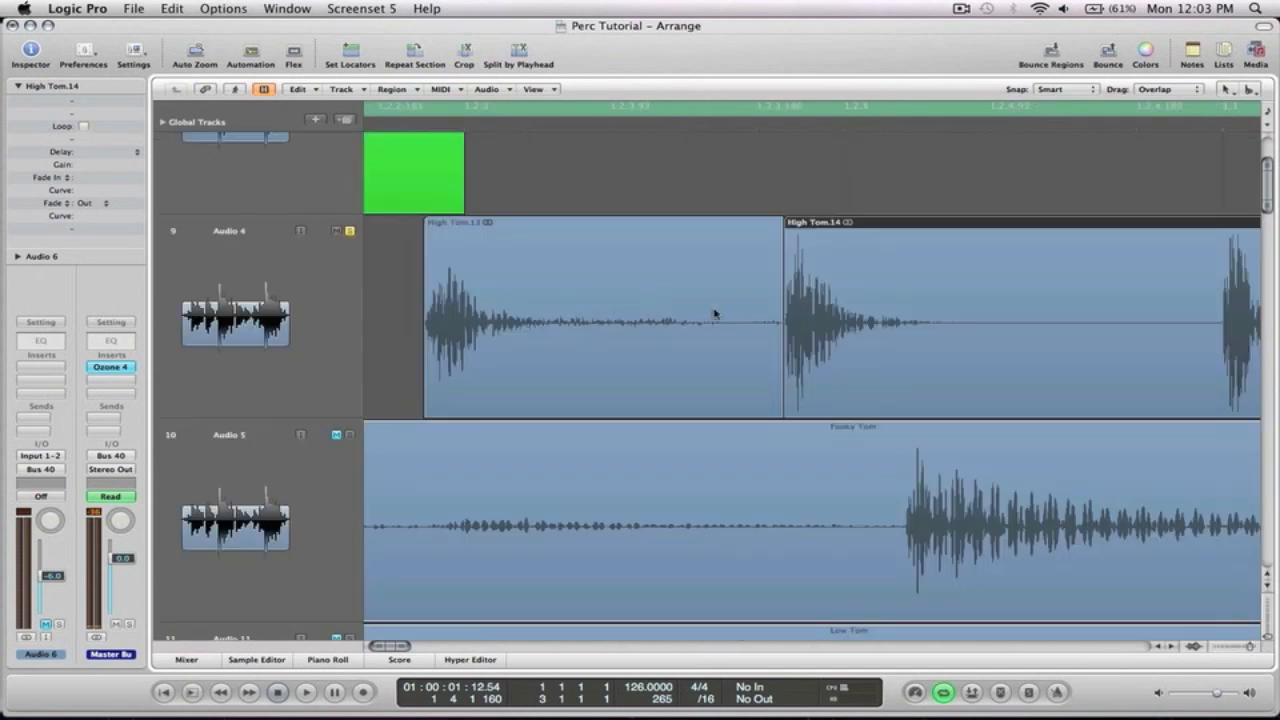
left_click(741, 328)
key("Delete")
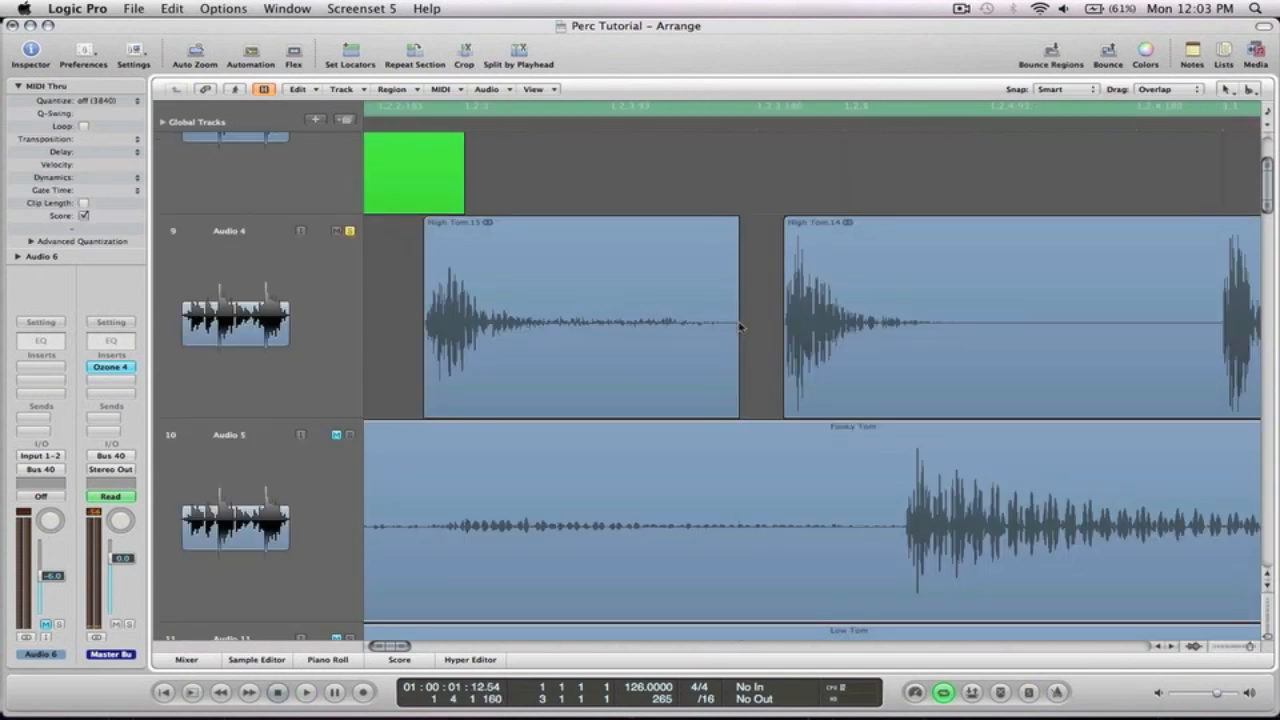
Split the High Tom region at another hit and return to the full arrangement view
scroll(739, 327, "right", 6)
scroll(574, 340, "left", 3)
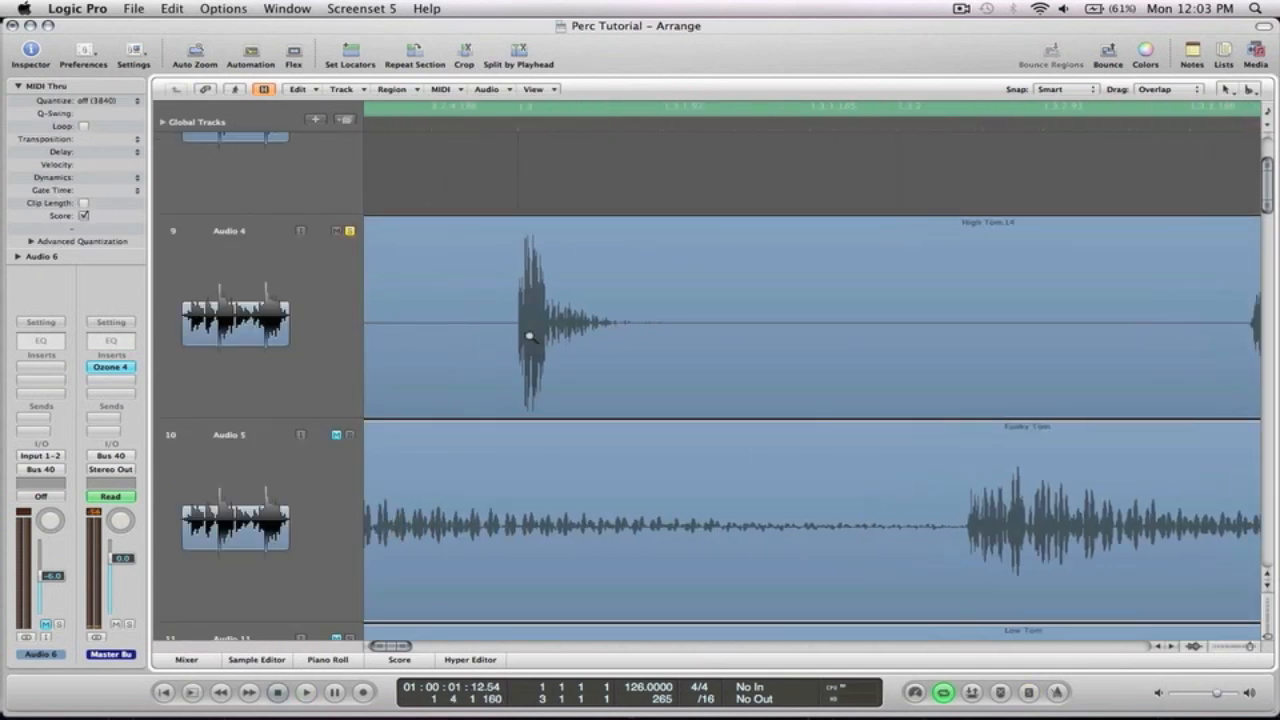
left_click_drag(512, 328, 489, 316)
left_click(963, 253, "ctrl+alt")
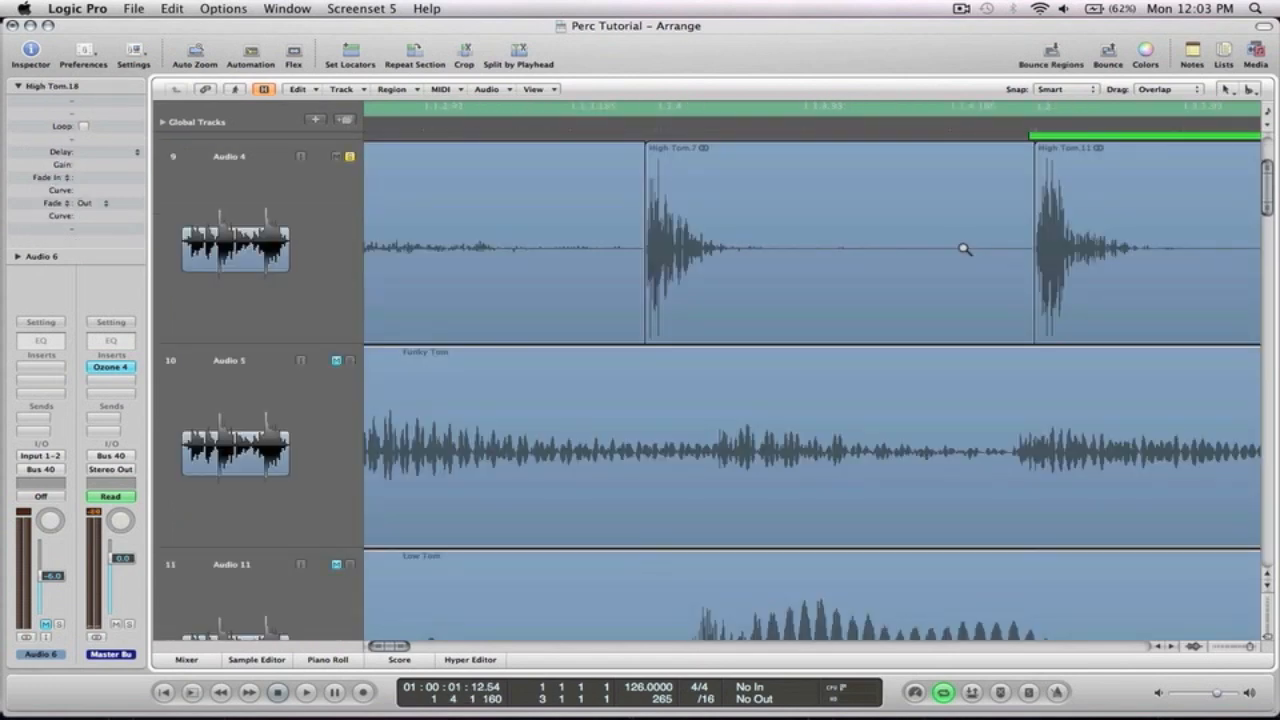
left_click(963, 249, "ctrl+alt")
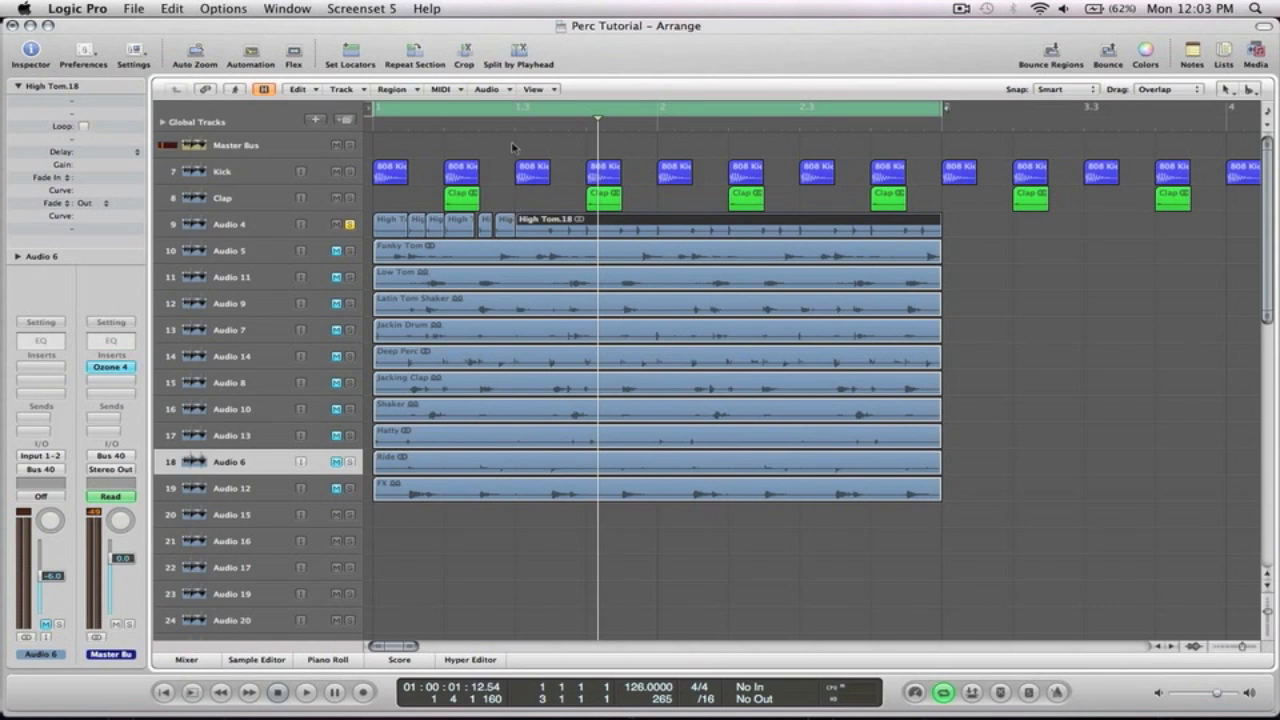
Set a cycle range over the opening beat, then split the first High Tom slice after its hit and delete the silent tail
left_click(449, 108)
left_click_drag(378, 110, 516, 110)
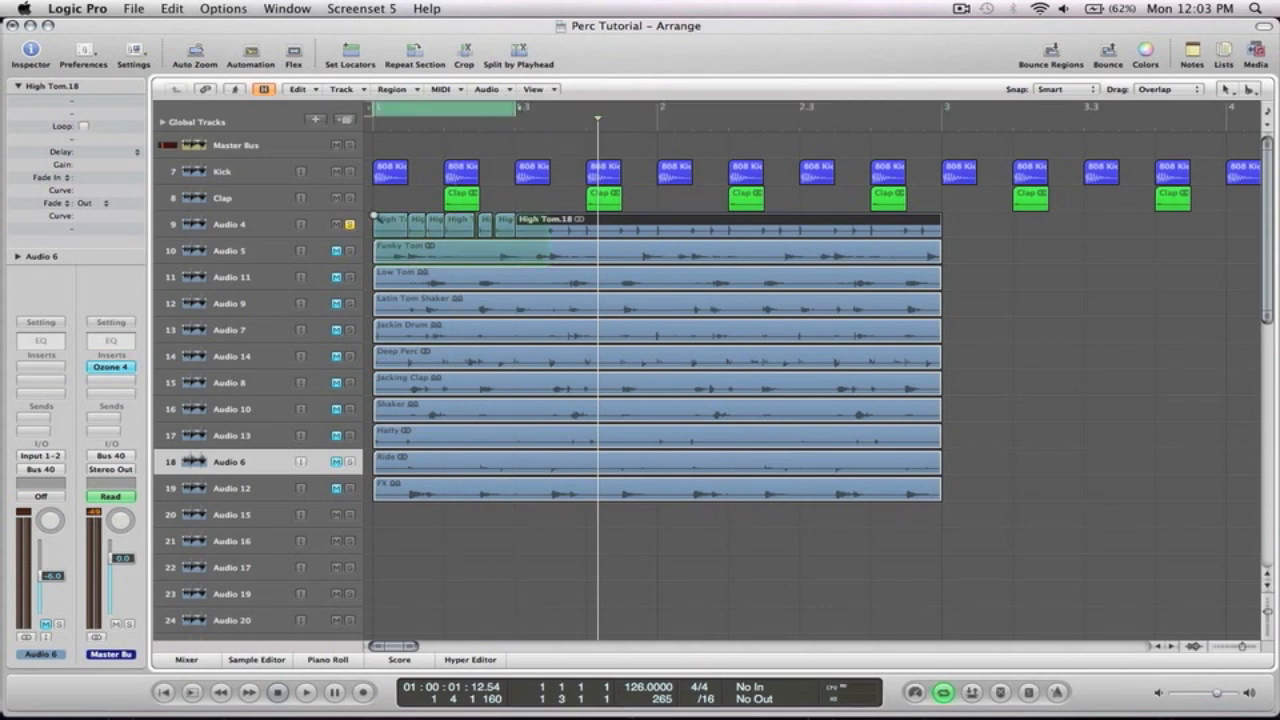
left_click_drag(380, 219, 550, 266)
key("space")
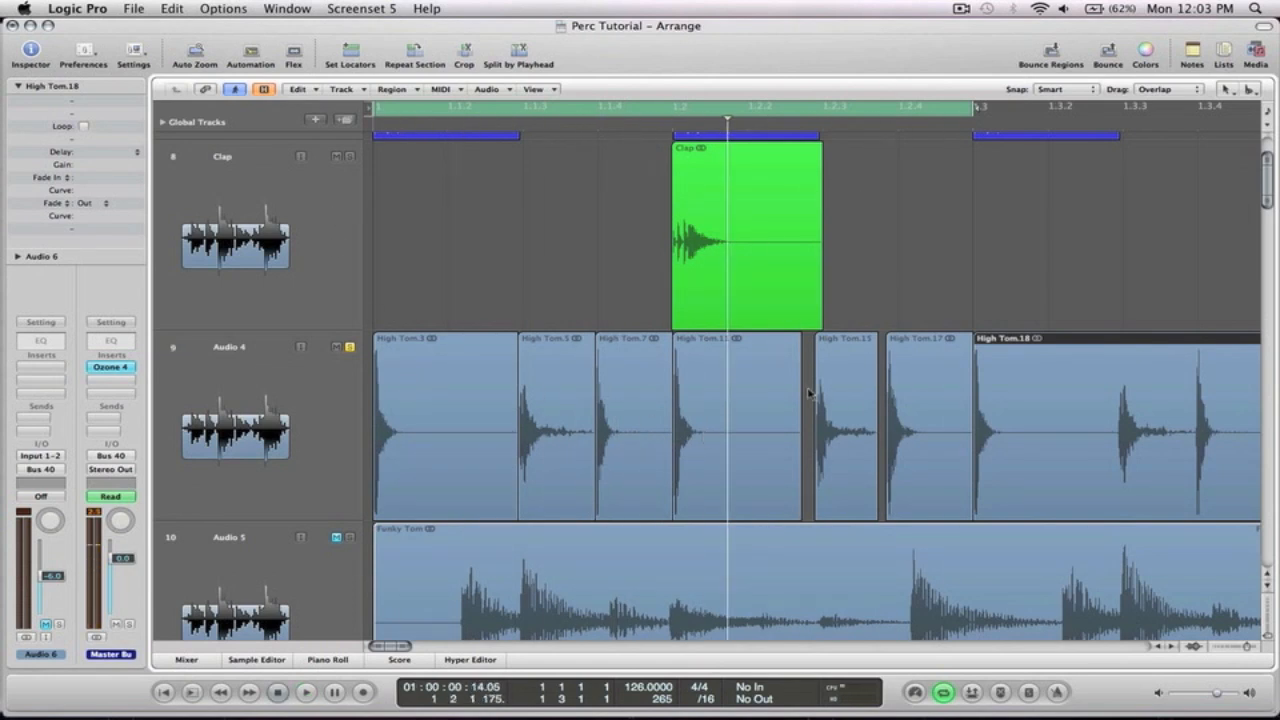
left_click(465, 429, "super")
key("BackSpace")
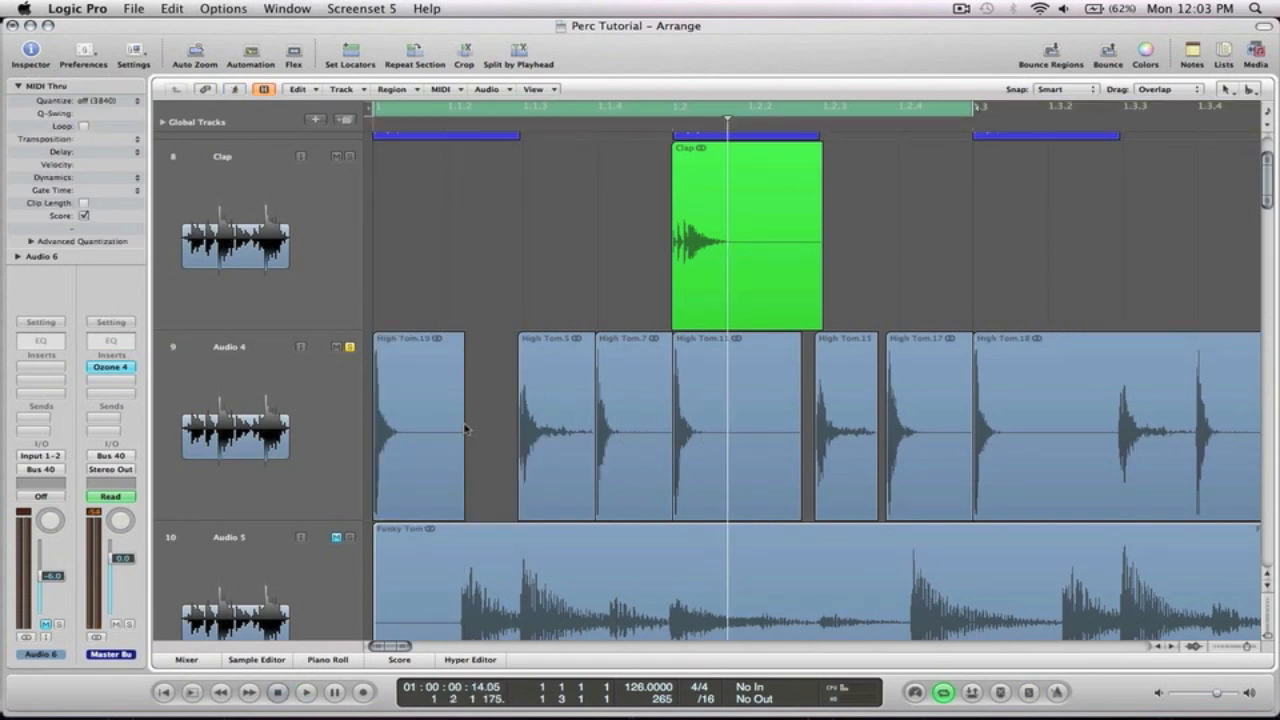
Split the second High Tom slice just after its hit and delete the silent remainder
left_click_drag(580, 502, 470, 305)
left_click_drag(804, 480, 846, 480)
left_click(846, 480, "ctrl+alt")
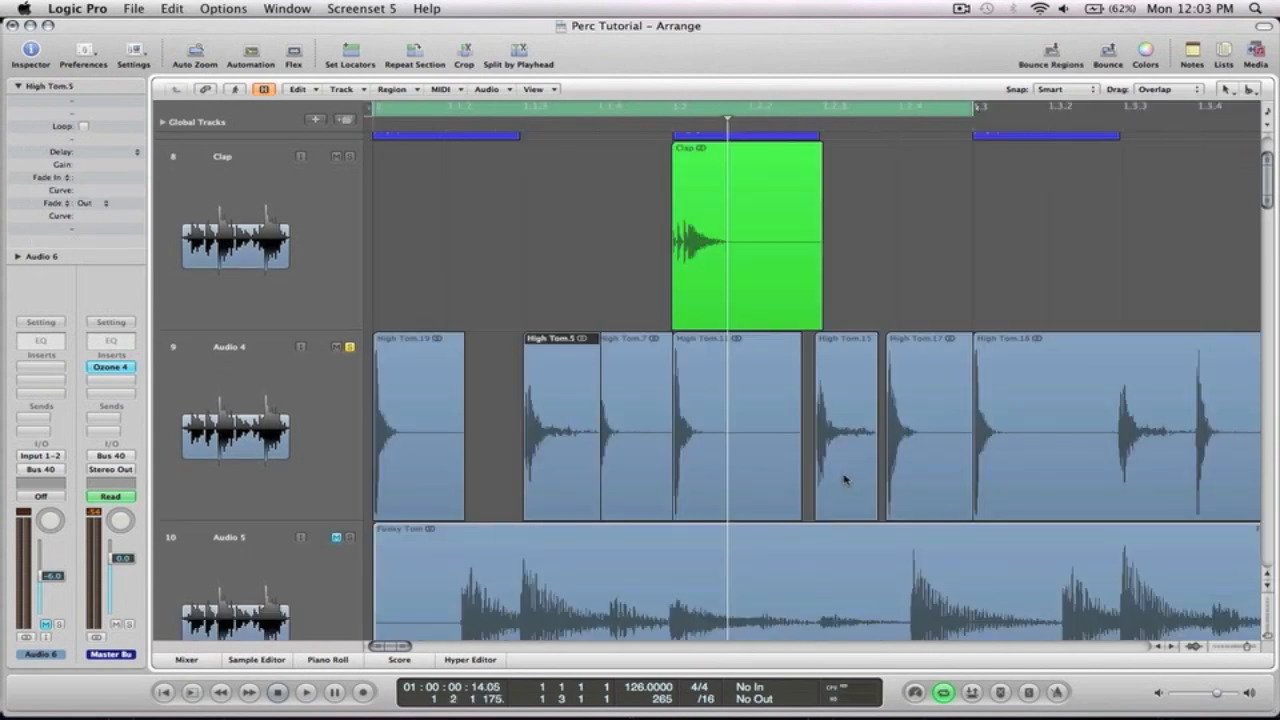
left_click_drag(617, 458, 502, 340)
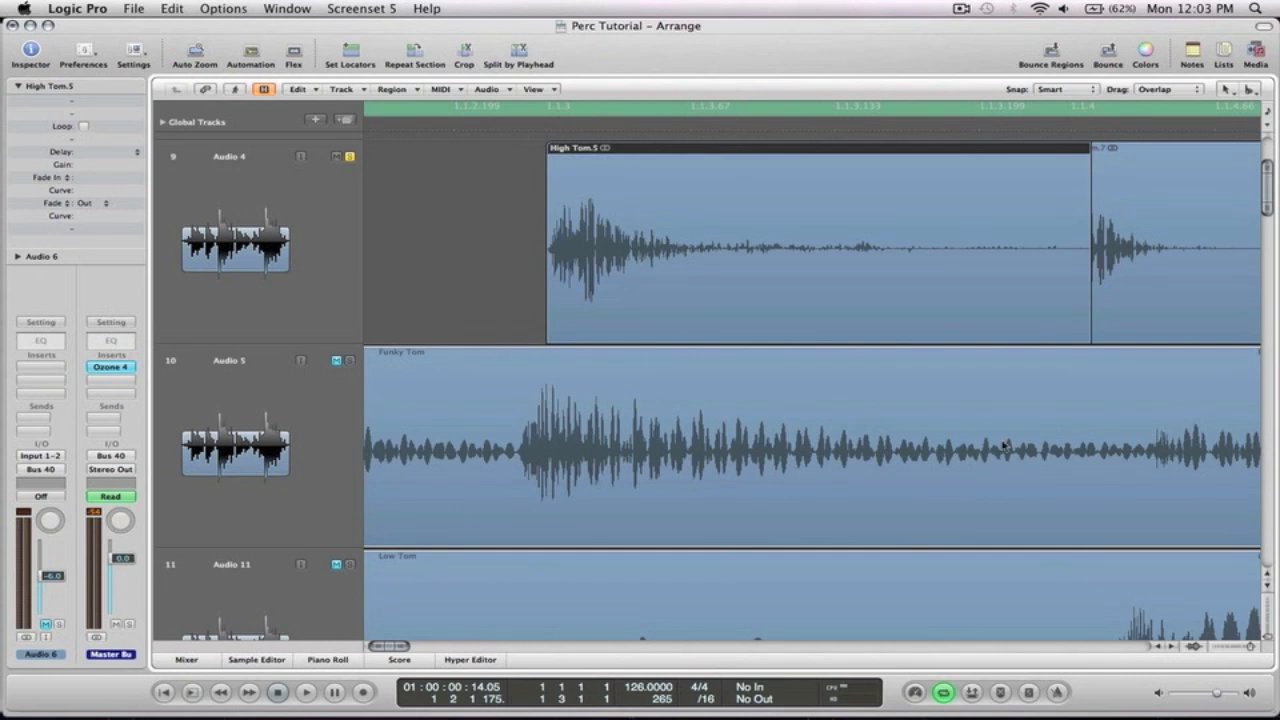
left_click(925, 254)
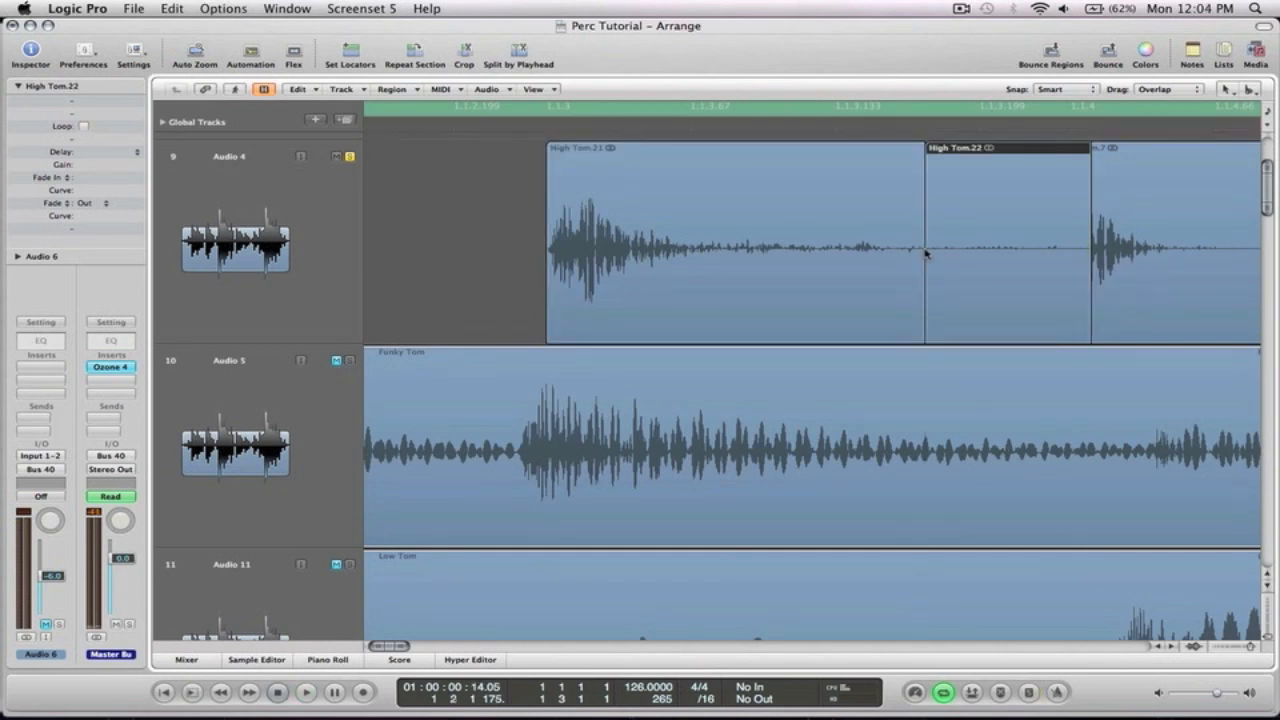
key("Delete")
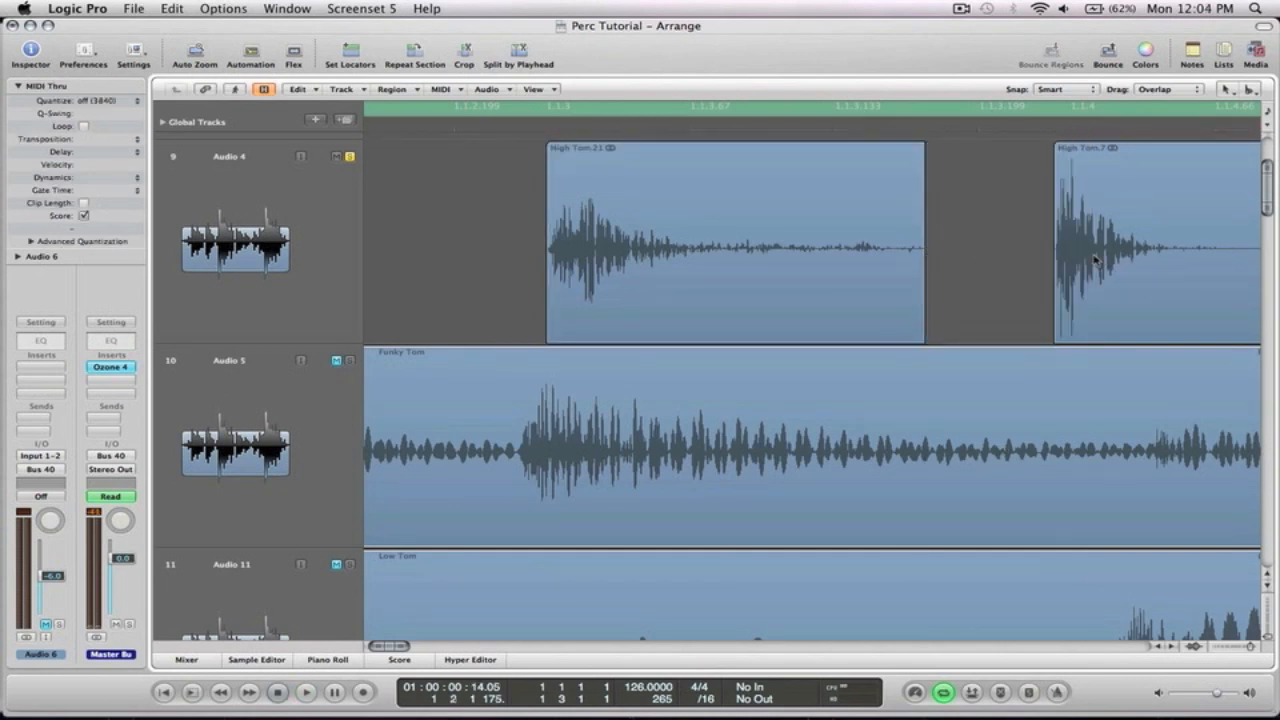
Split the third High Tom slice after its hit and delete the silent tail
left_click_drag(1094, 254, 1101, 255)
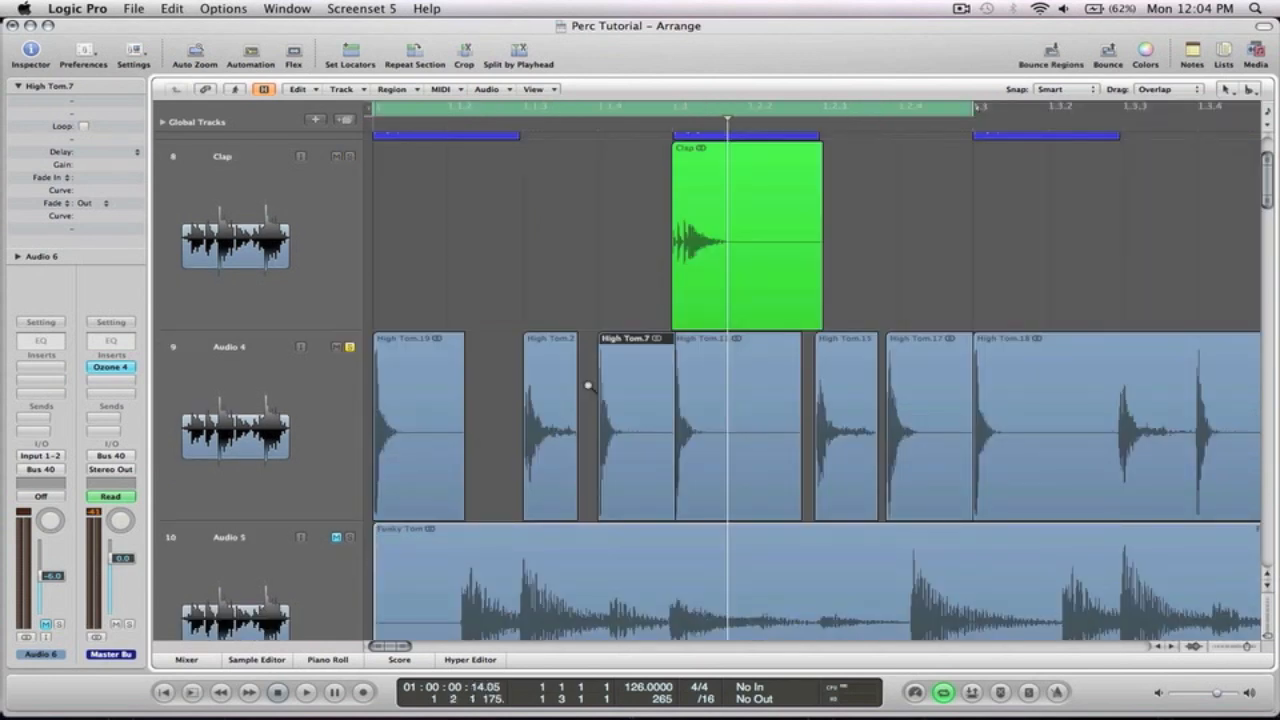
key("z")
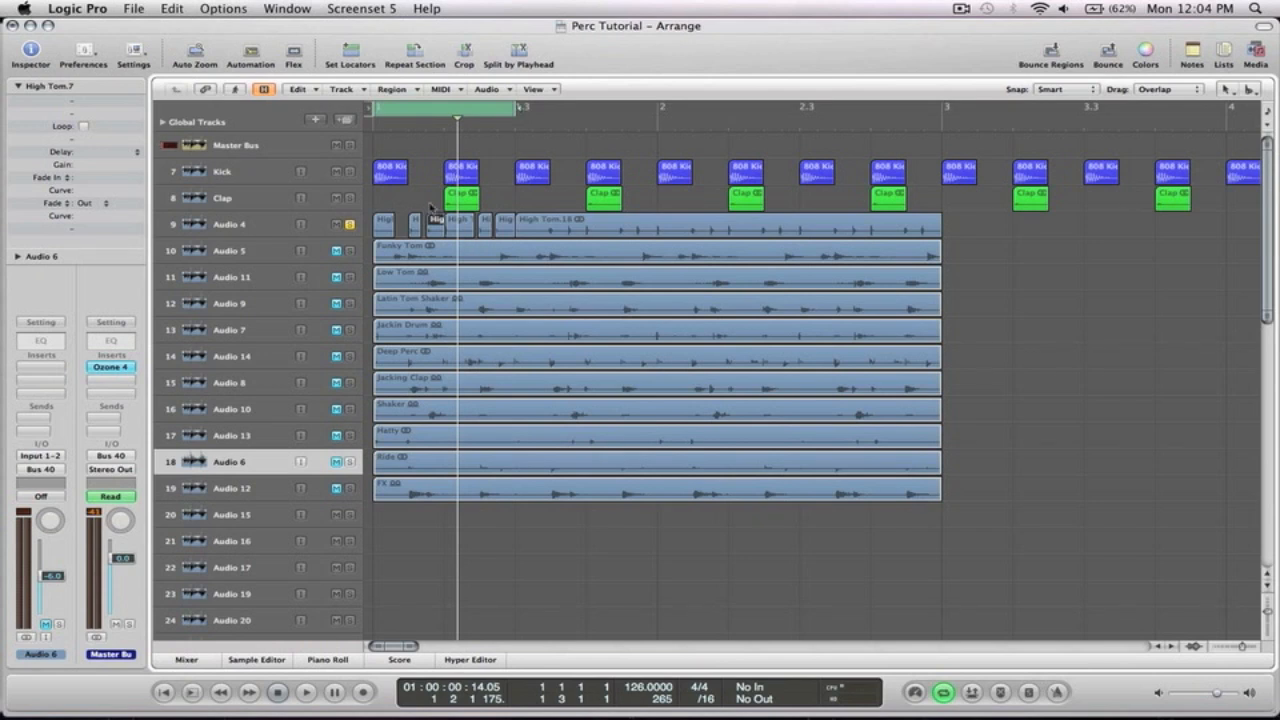
left_click_drag(489, 262, 412, 203)
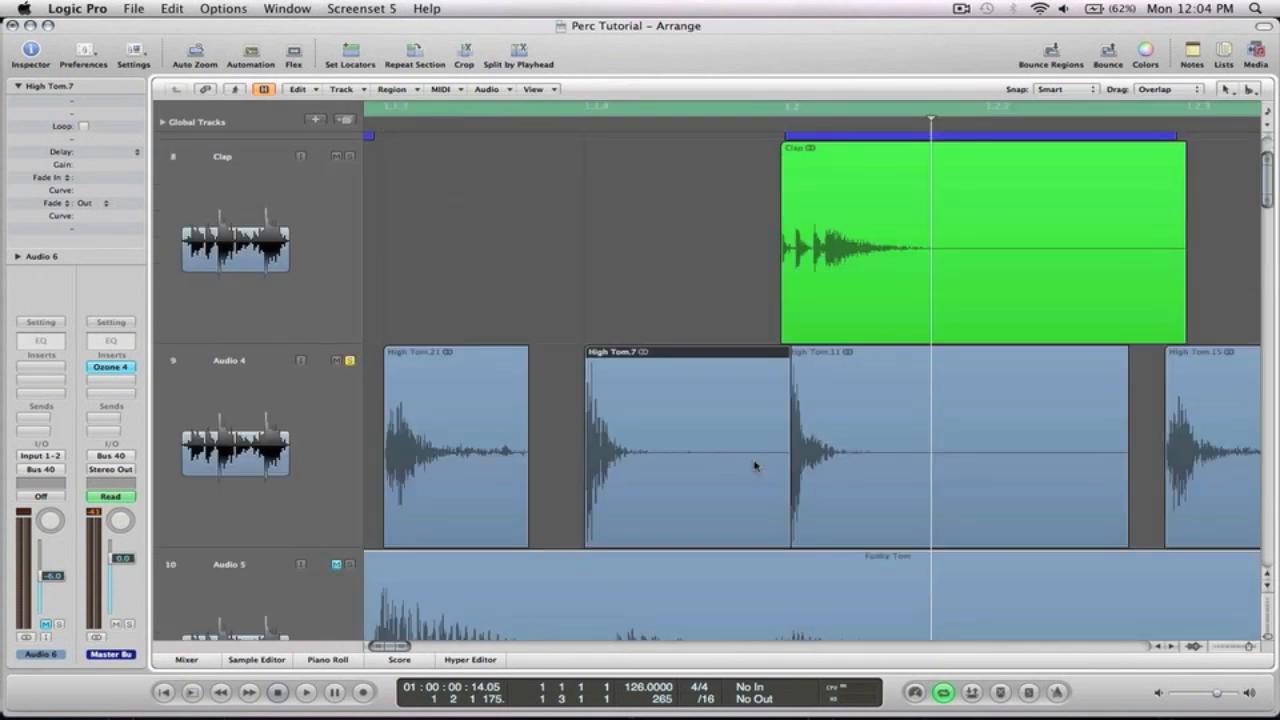
left_click(723, 455)
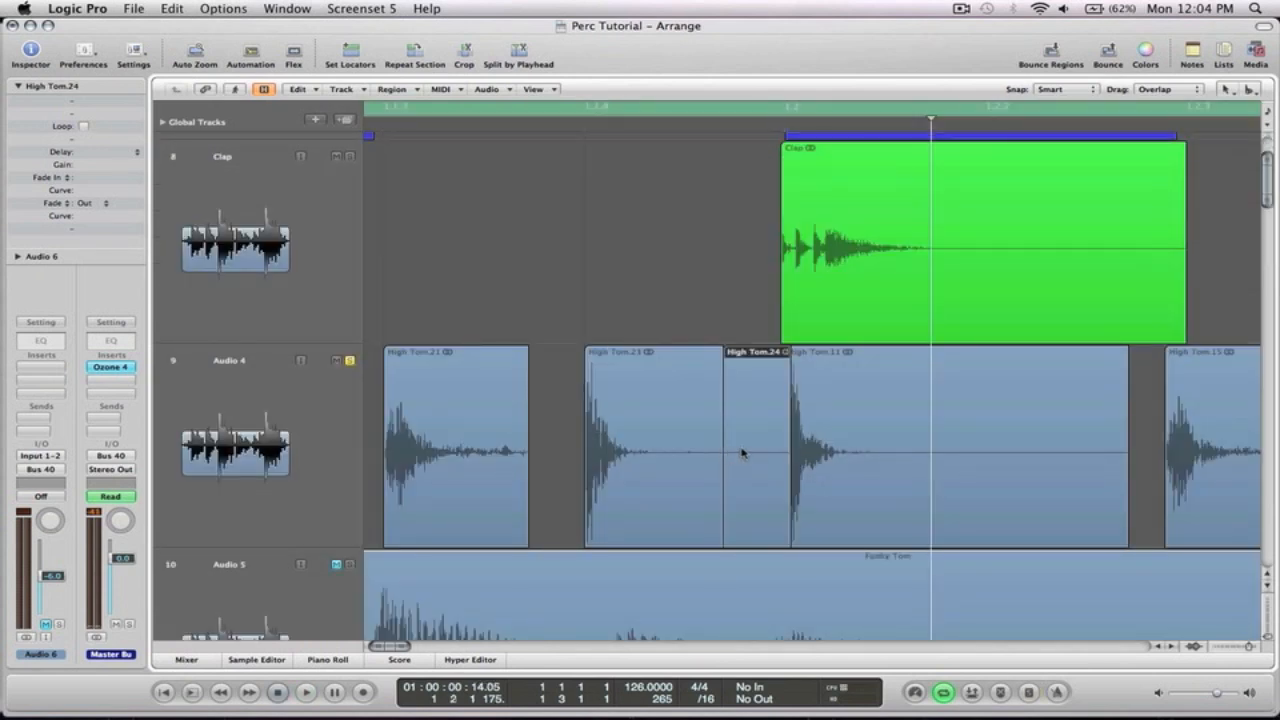
key("Delete")
Trim the start of a later High Tom slice so it begins right at its hit
left_click_drag(852, 474, 777, 400)
left_click_drag(761, 238, 769, 238)
left_click(769, 238, "ctrl+alt")
scroll(795, 408, "right", 5)
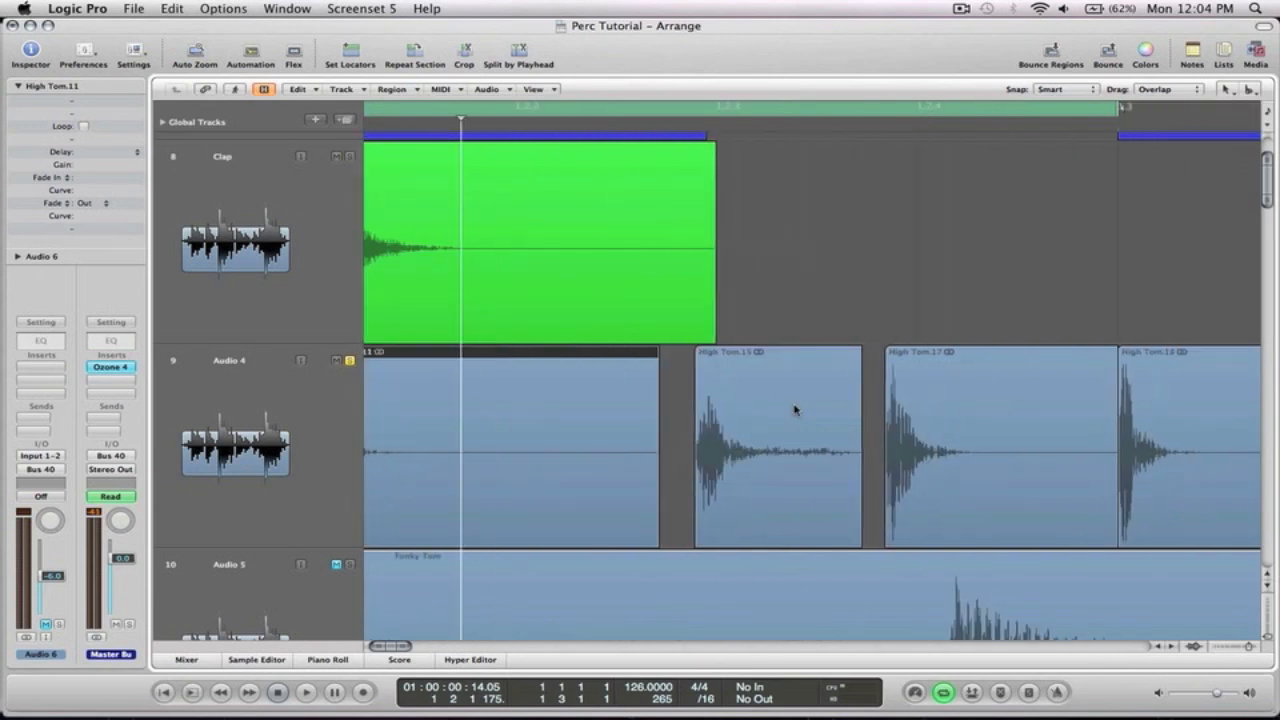
left_click_drag(763, 441, 789, 439)
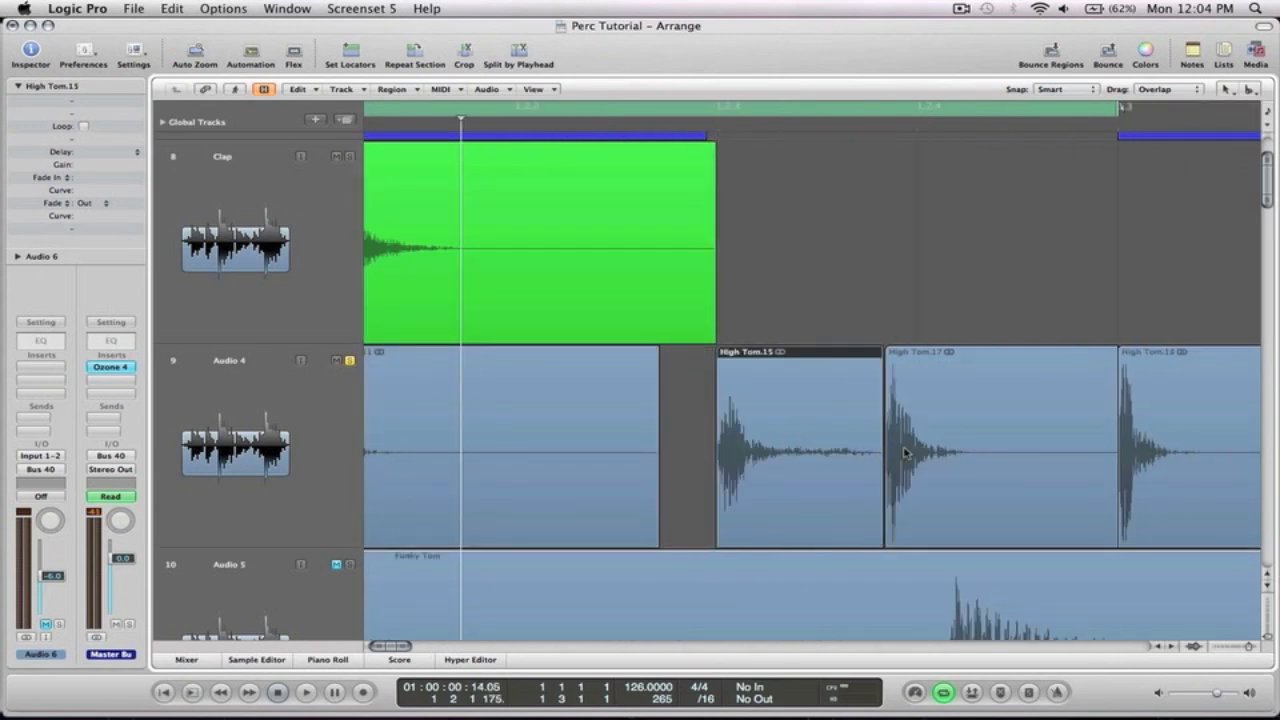
Split the following High Tom slice after its hit and delete the silent remainder
scroll(800, 452, "right", 3)
left_click(742, 458)
left_click(742, 458, "super")
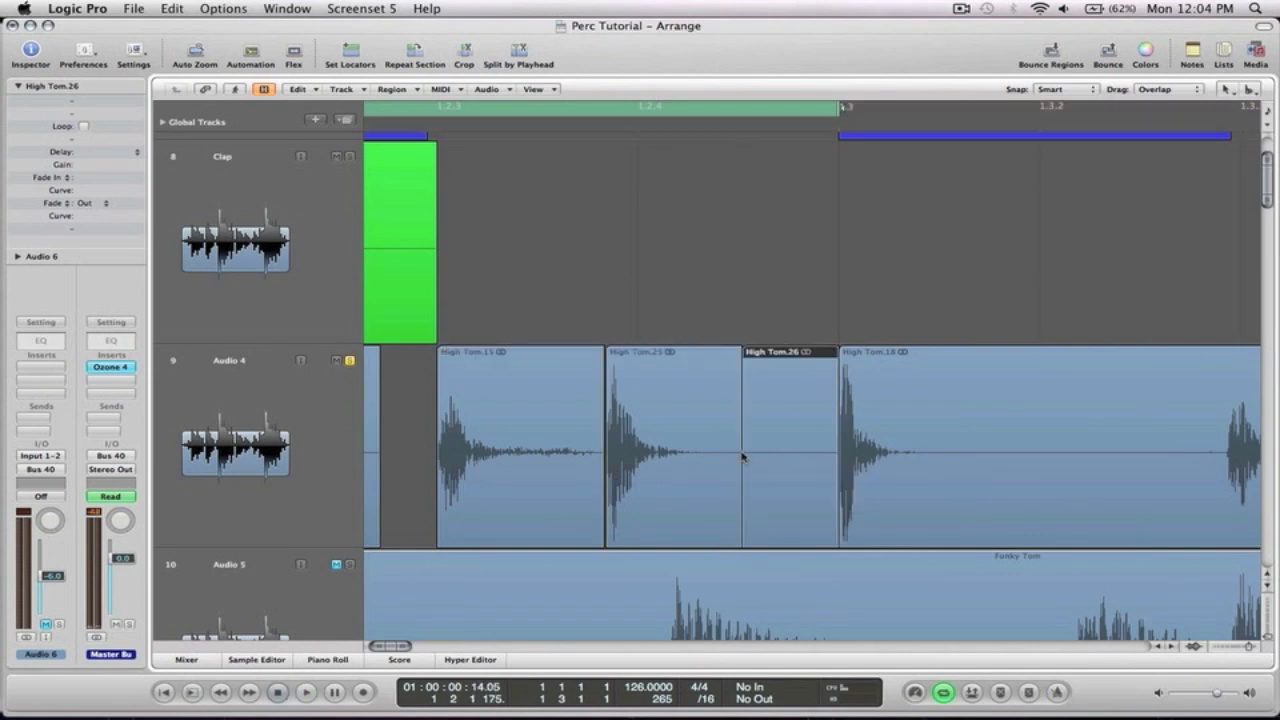
key("Delete")
left_click_drag(669, 451, 677, 449)
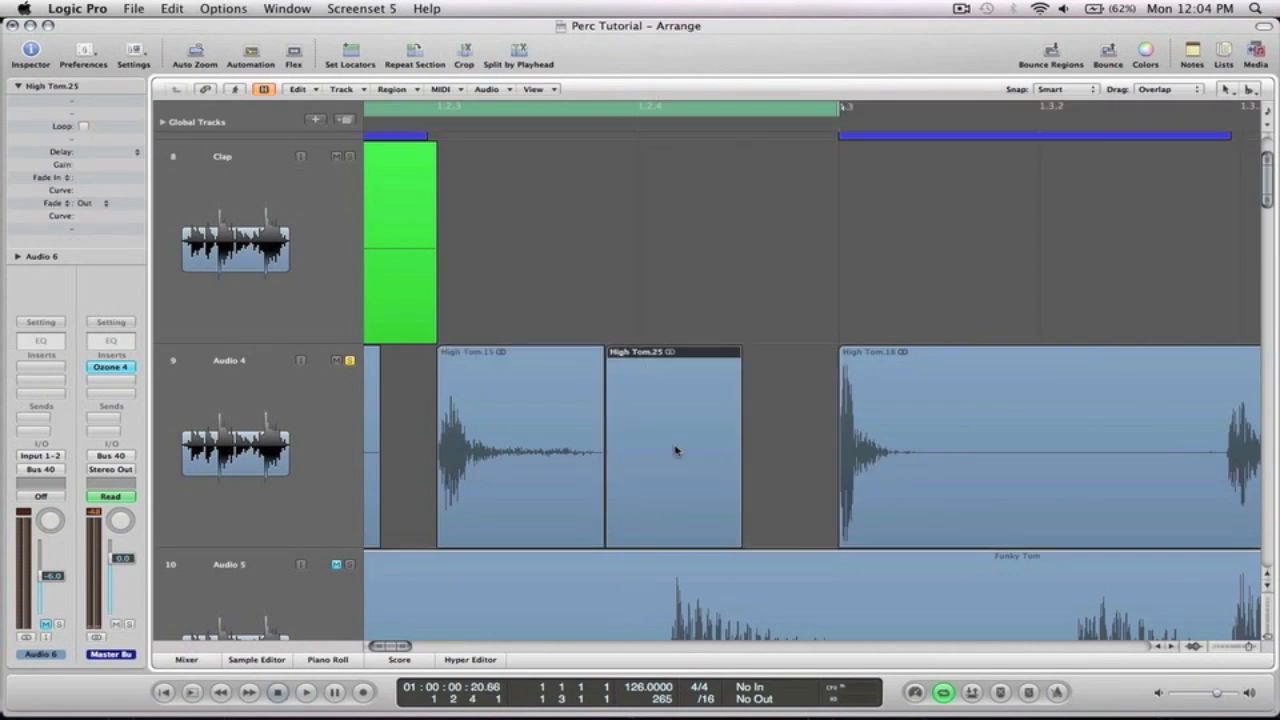
left_click(674, 447, "ctrl+alt")
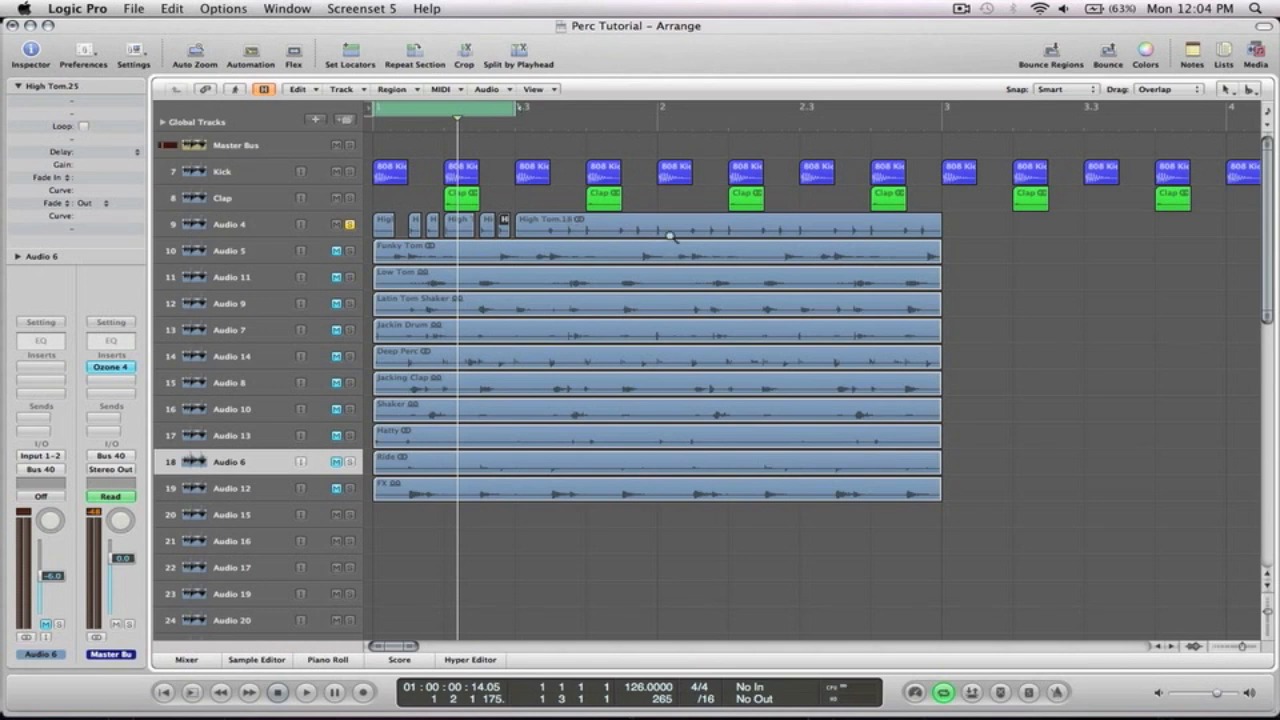
Select all the High Tom slices and join them into one region with the Glue tool
left_click_drag(362, 211, 540, 245)
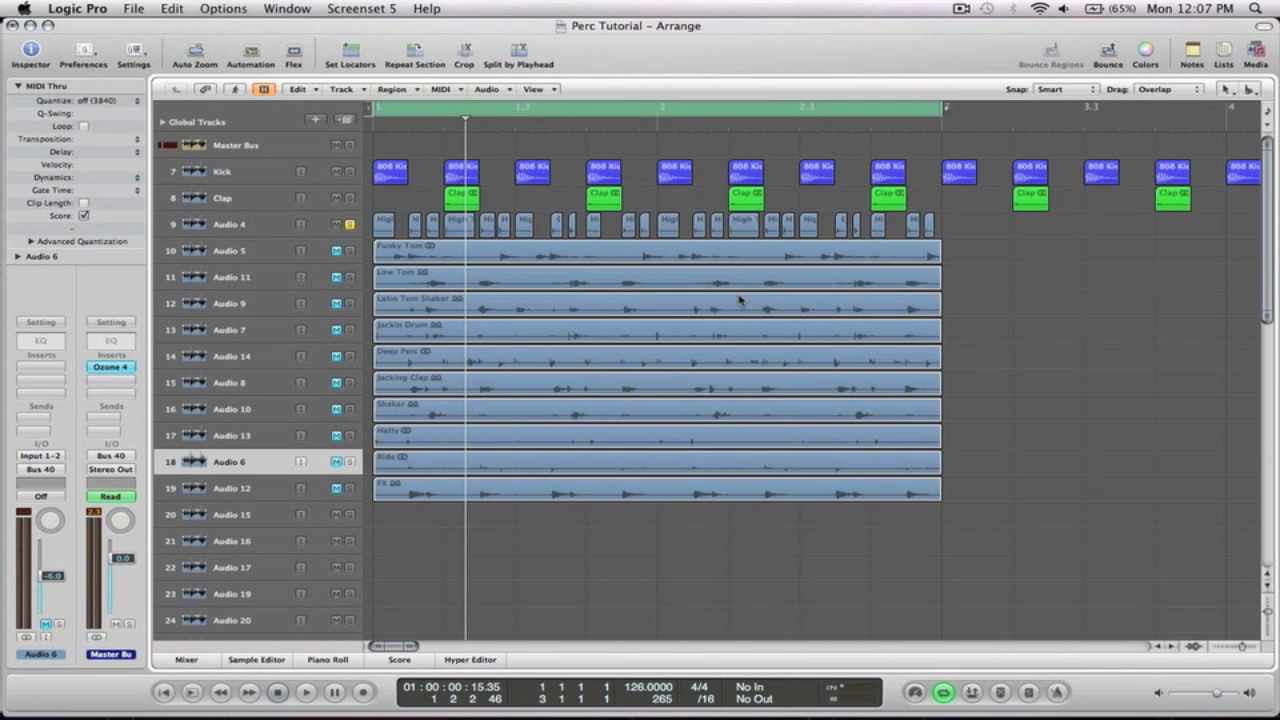
left_click_drag(963, 249, 368, 211)
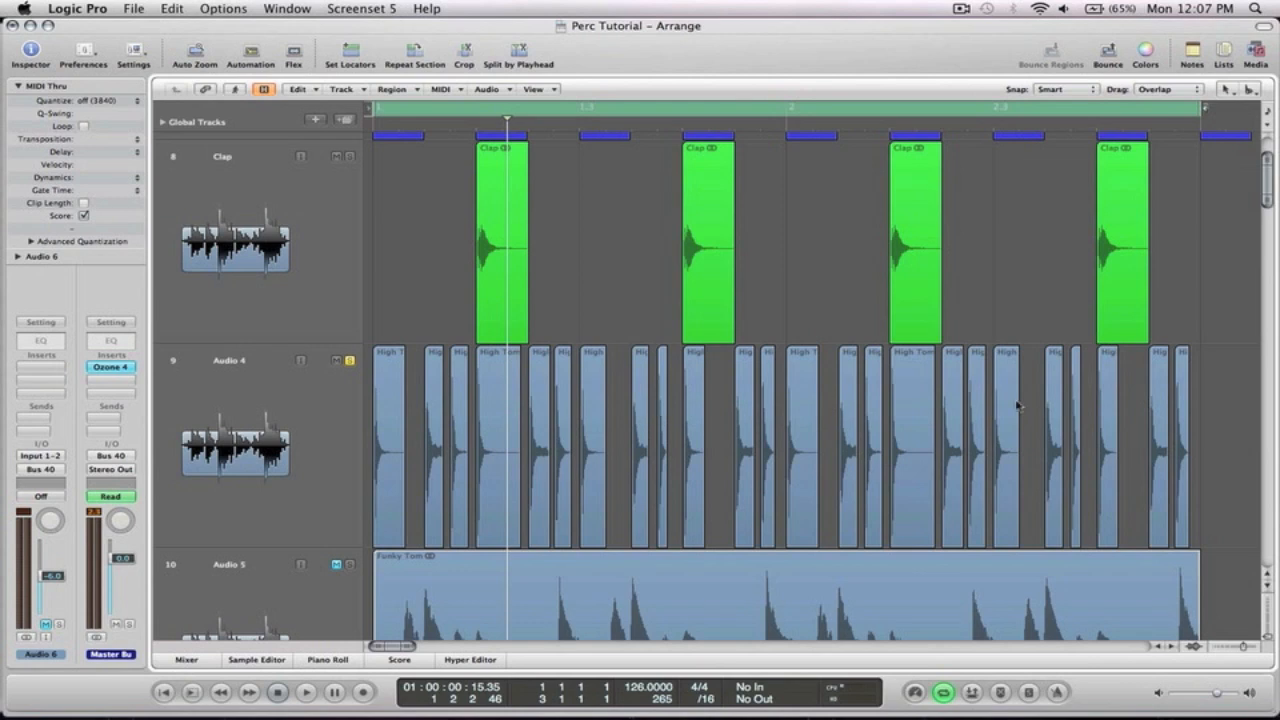
left_click(920, 460)
left_click_drag(927, 458, 378, 397)
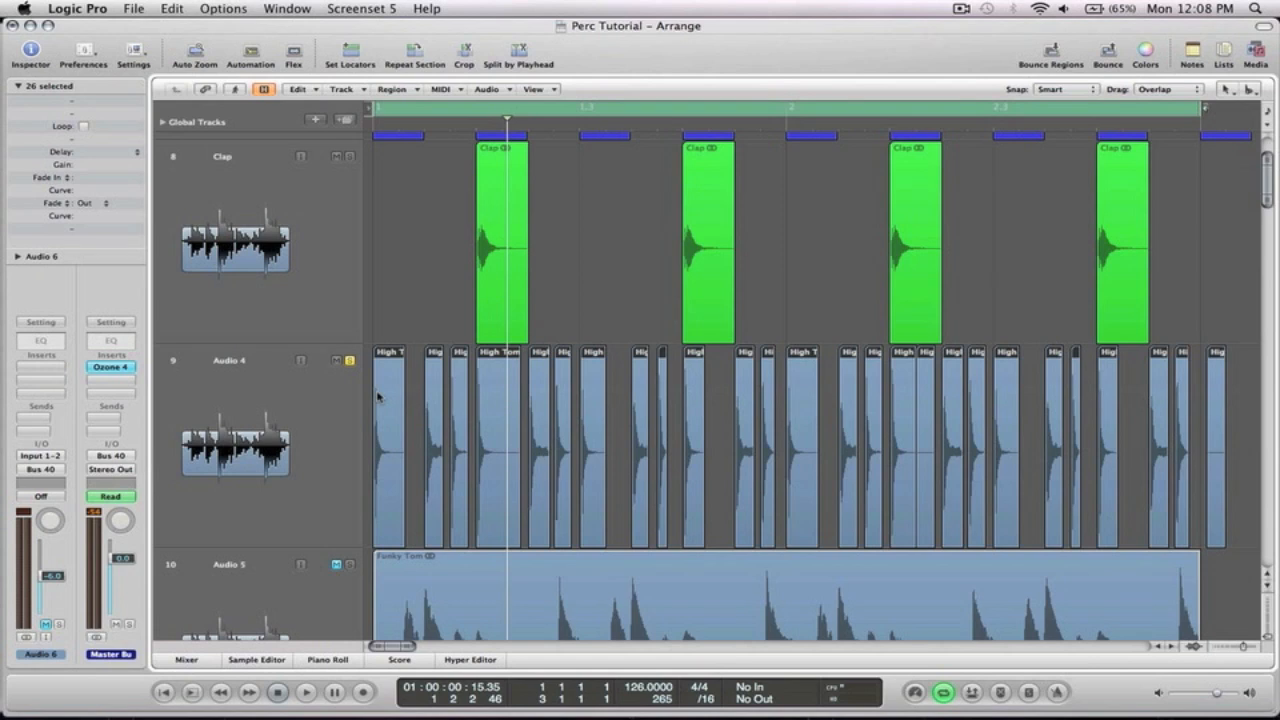
key("Escape")
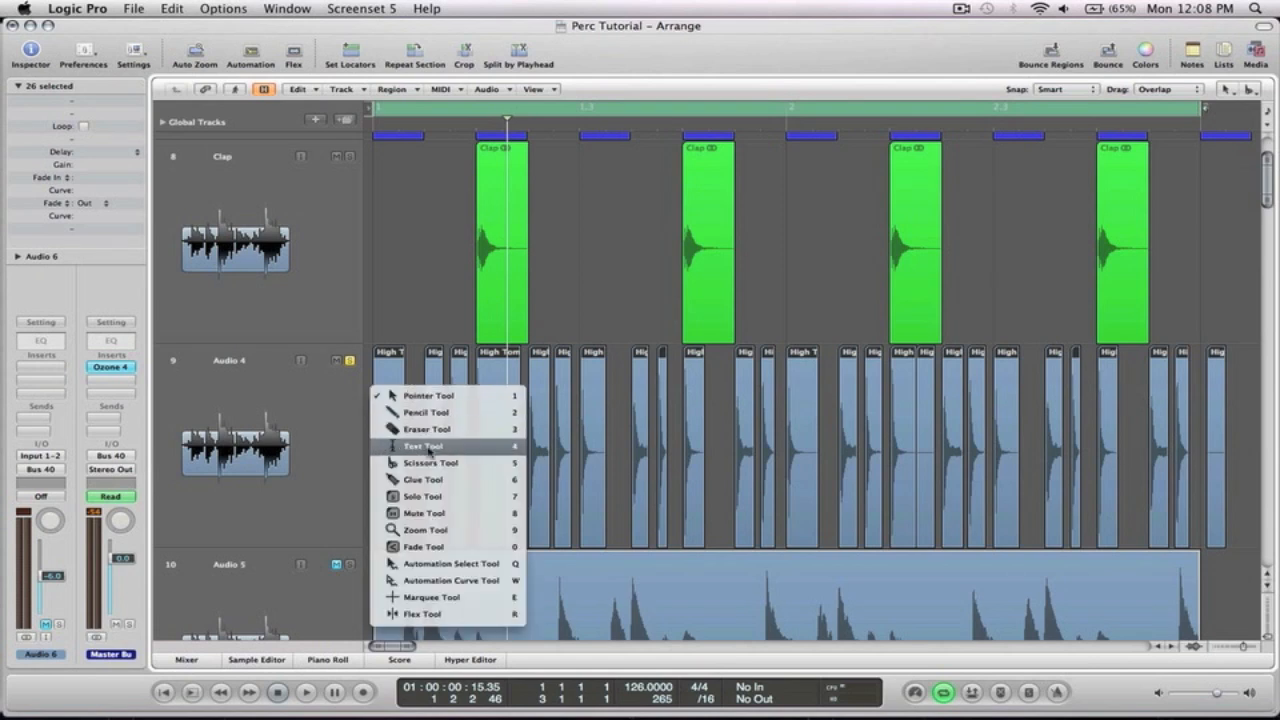
left_click(433, 479)
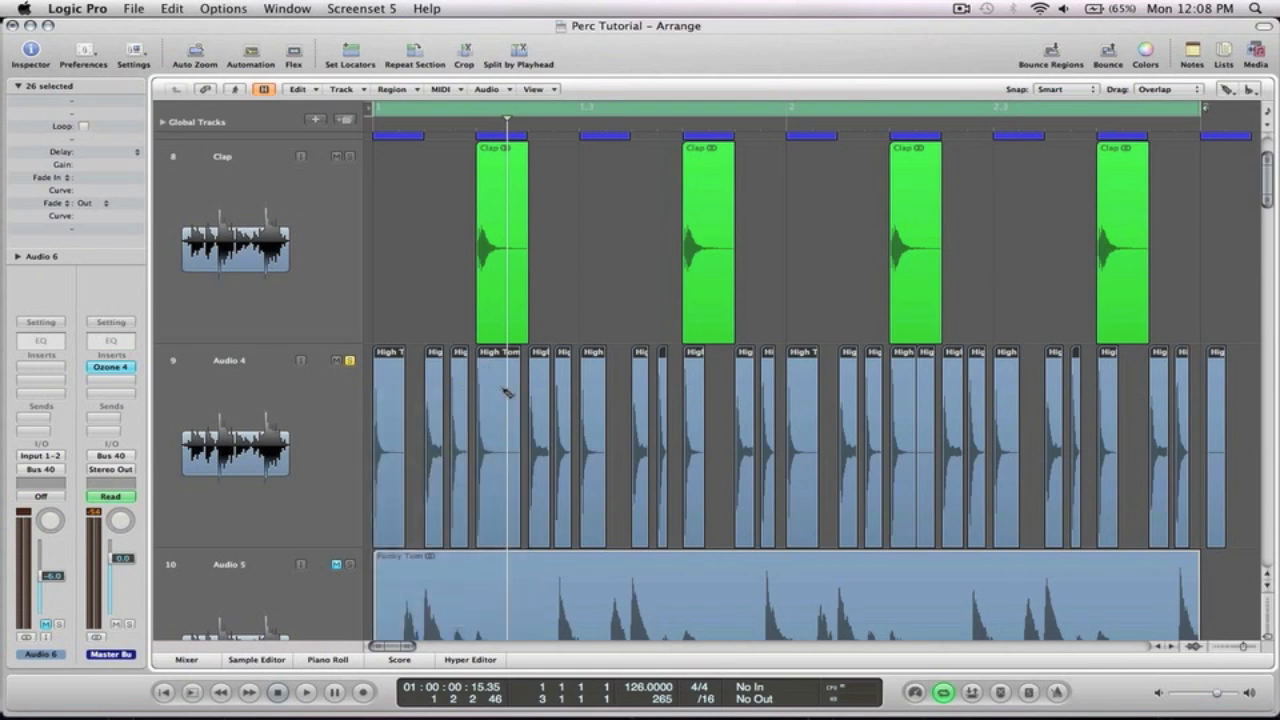
left_click(505, 392)
left_click(763, 254)
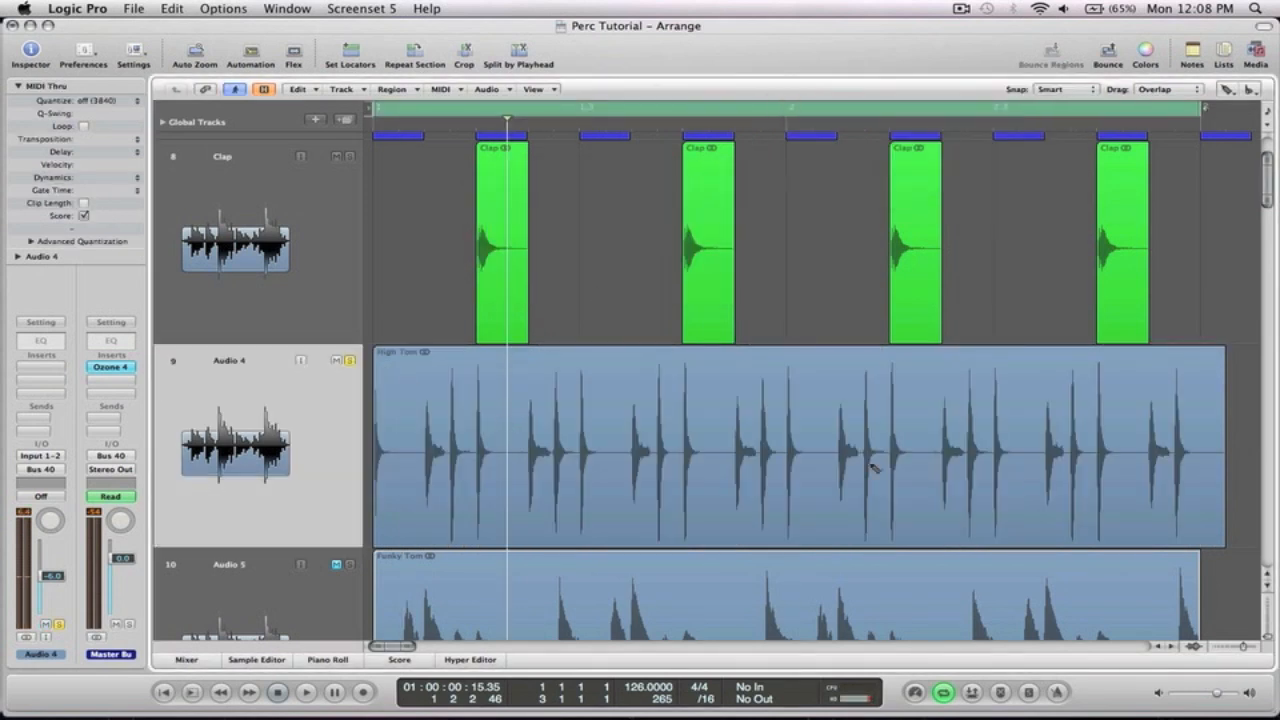
Select and delete the extra full-length High Tom region lying on the track
key("Escape")
key("Escape")
left_click(1203, 455)
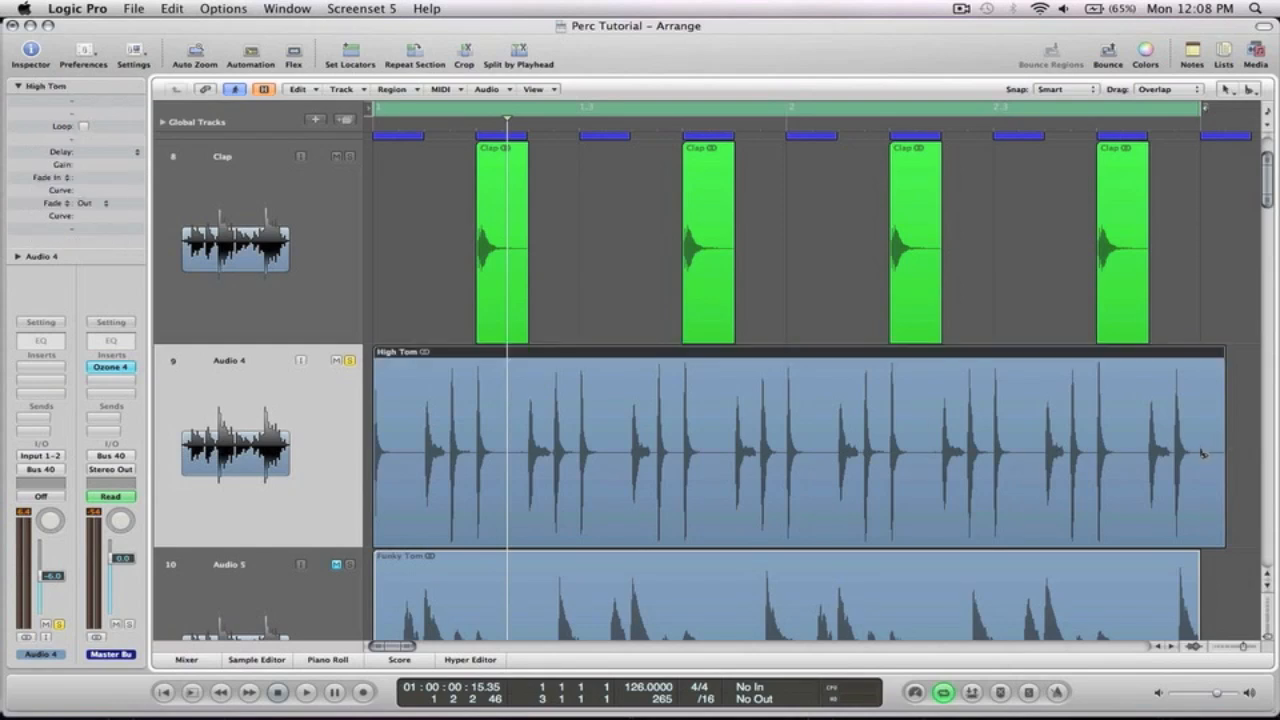
key("Delete")
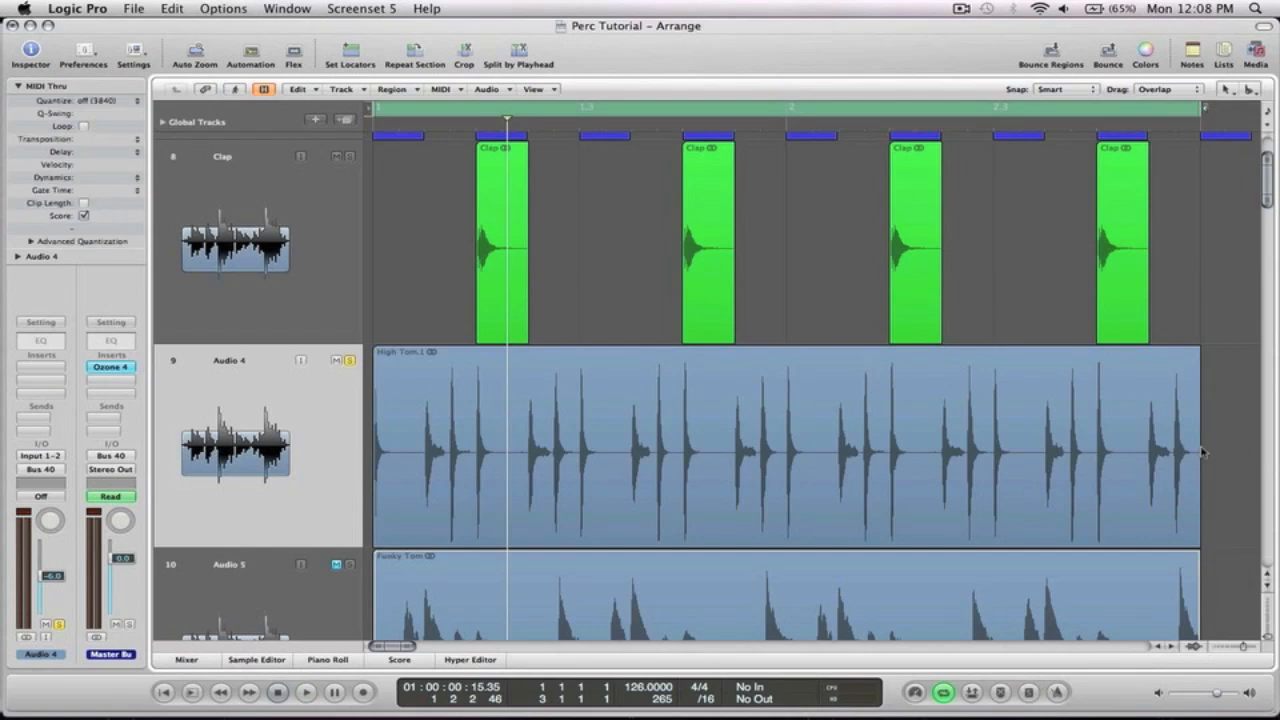
Set the High Tom track's Flex Mode to Rhythmic with the merged region selected
left_click(716, 441)
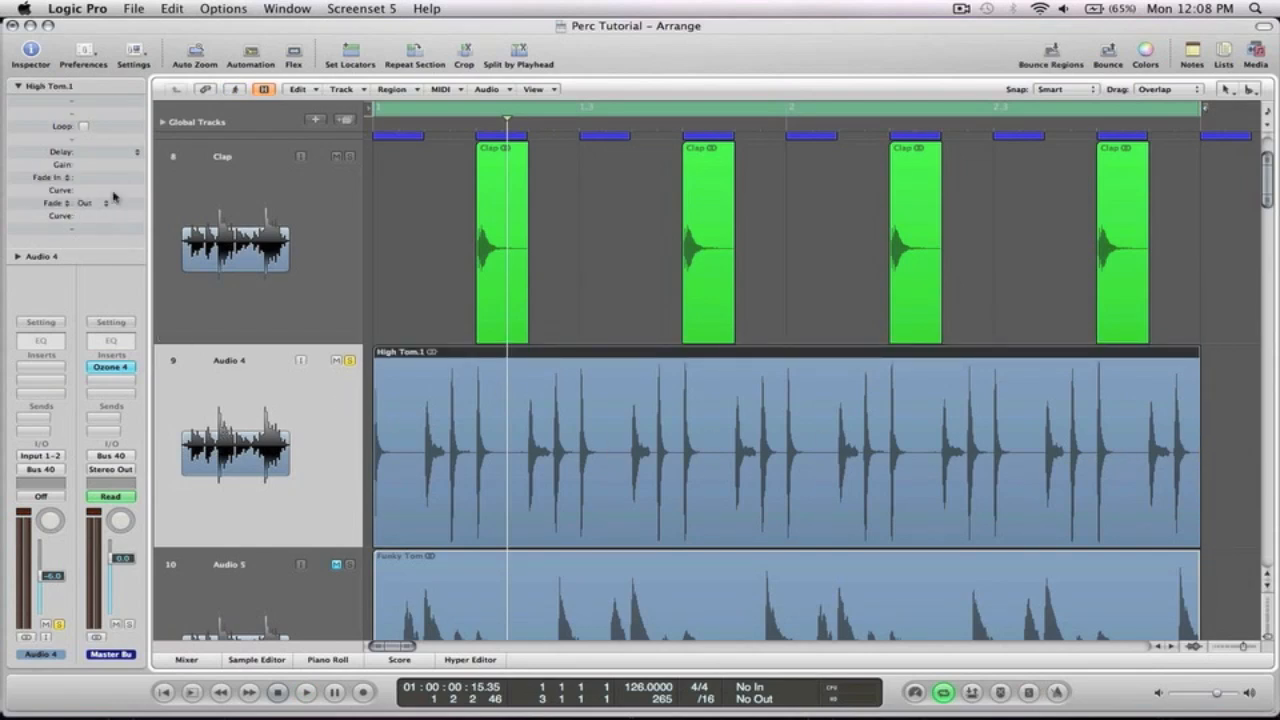
left_click(17, 257)
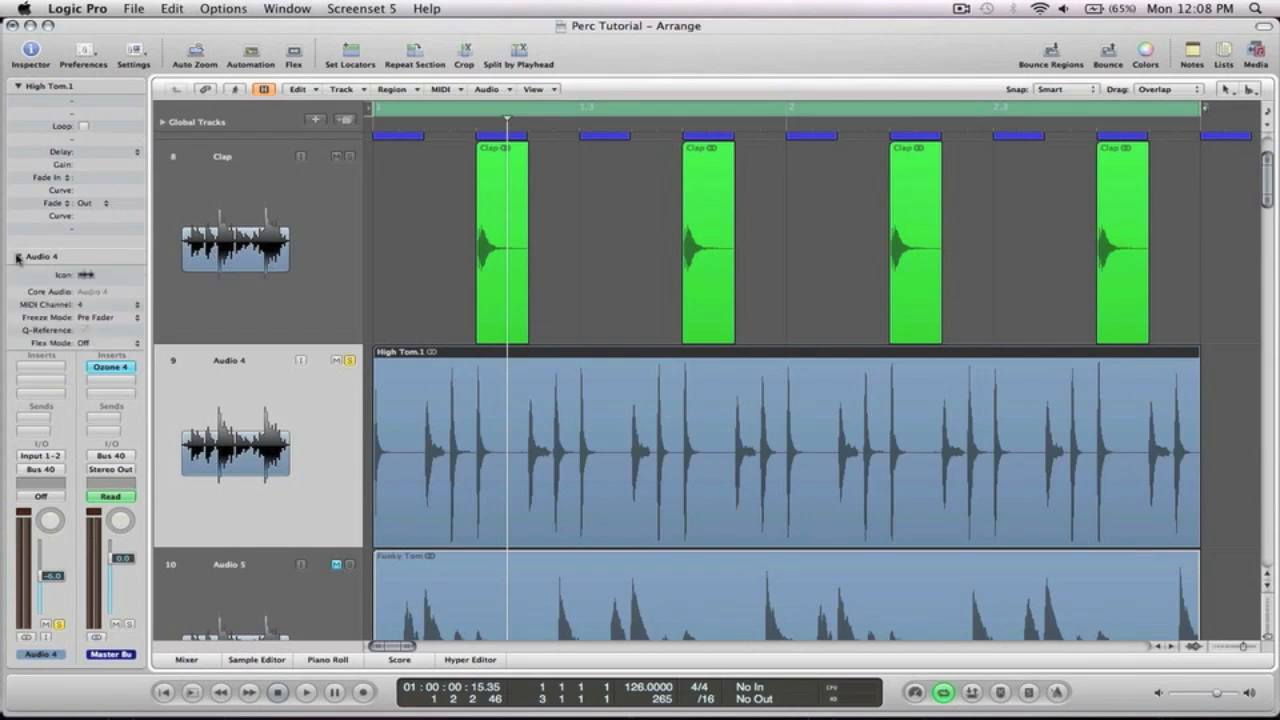
left_click(85, 343)
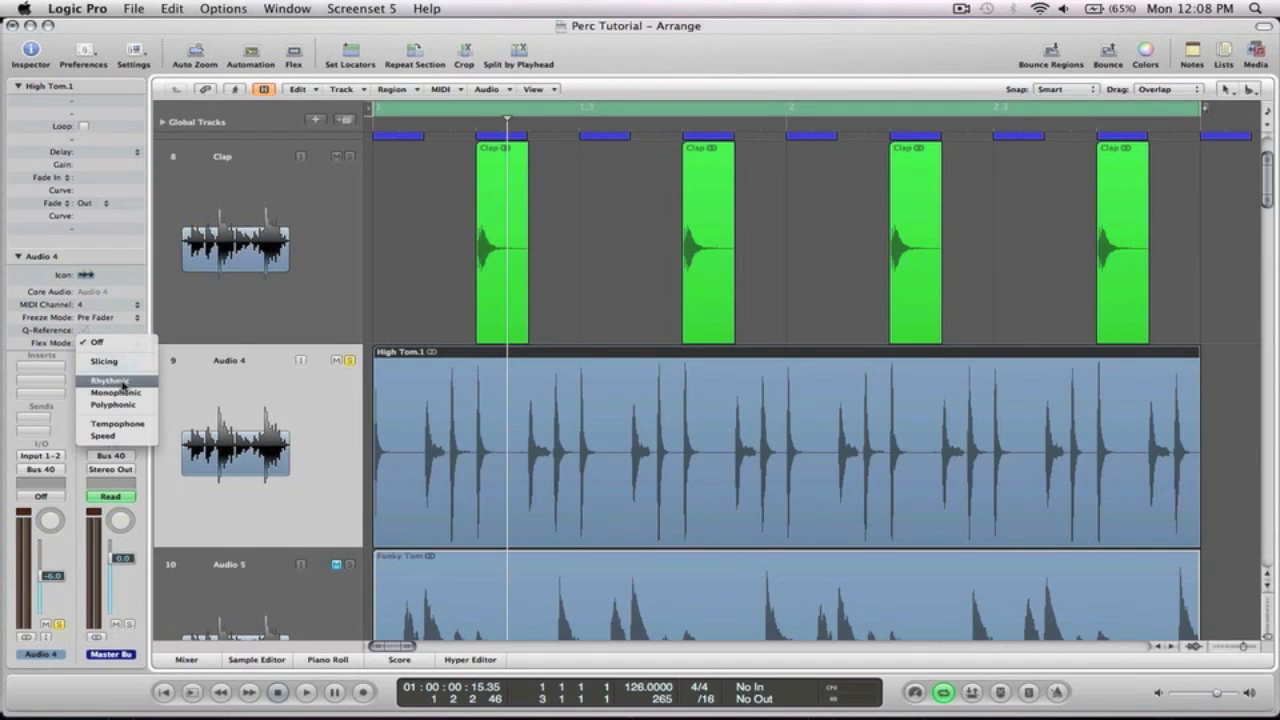
left_click(122, 382)
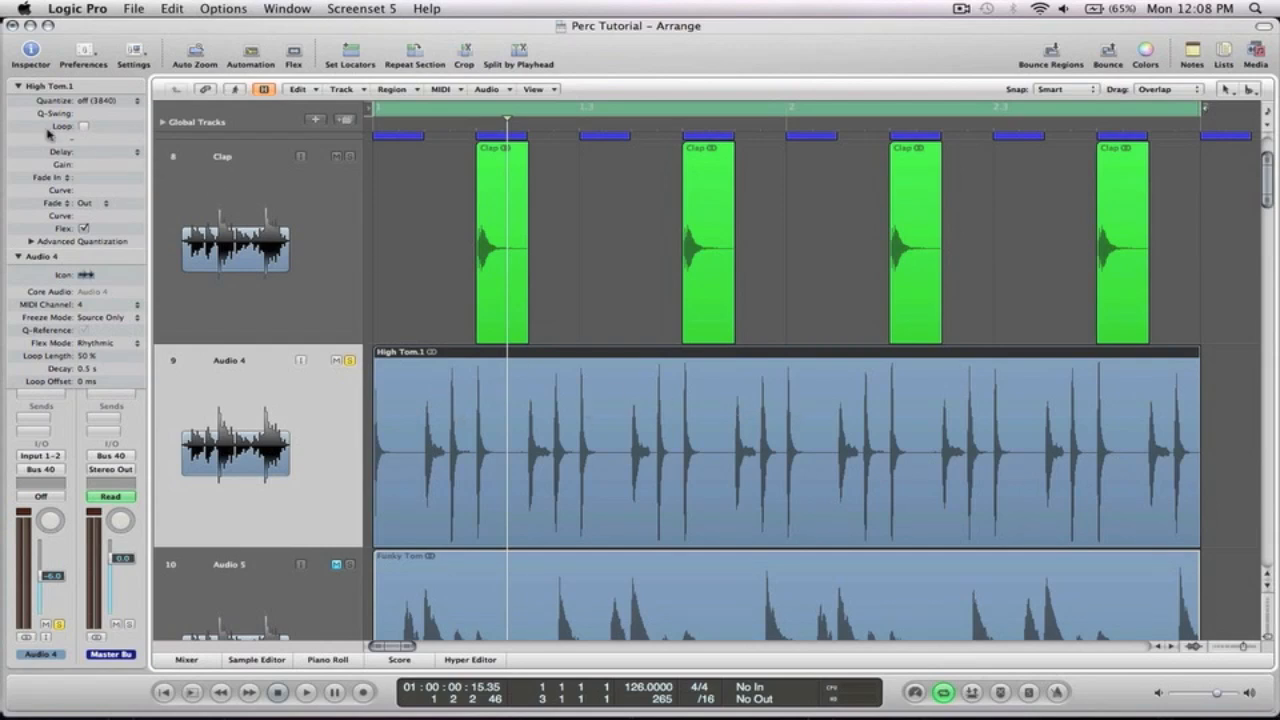
Quantize the High Tom region to 16C Swing, audition it, and undo the quantization
left_click(113, 101)
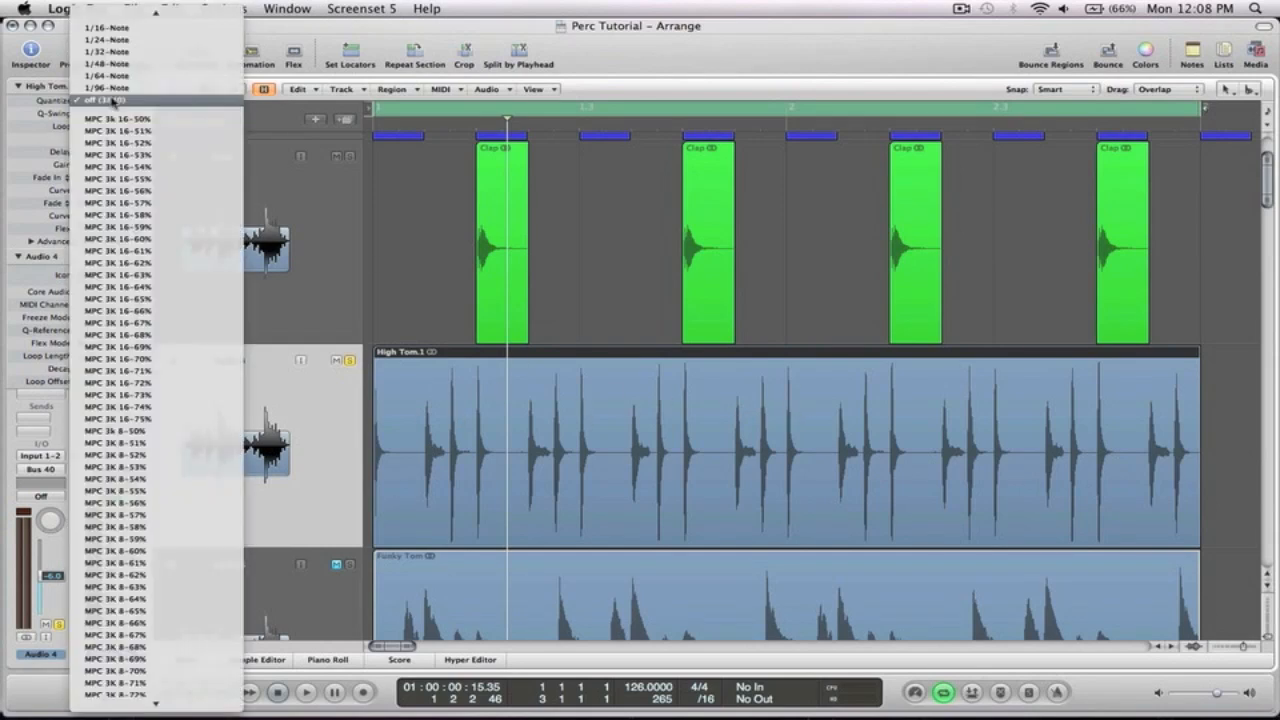
scroll(113, 101, "up", 10)
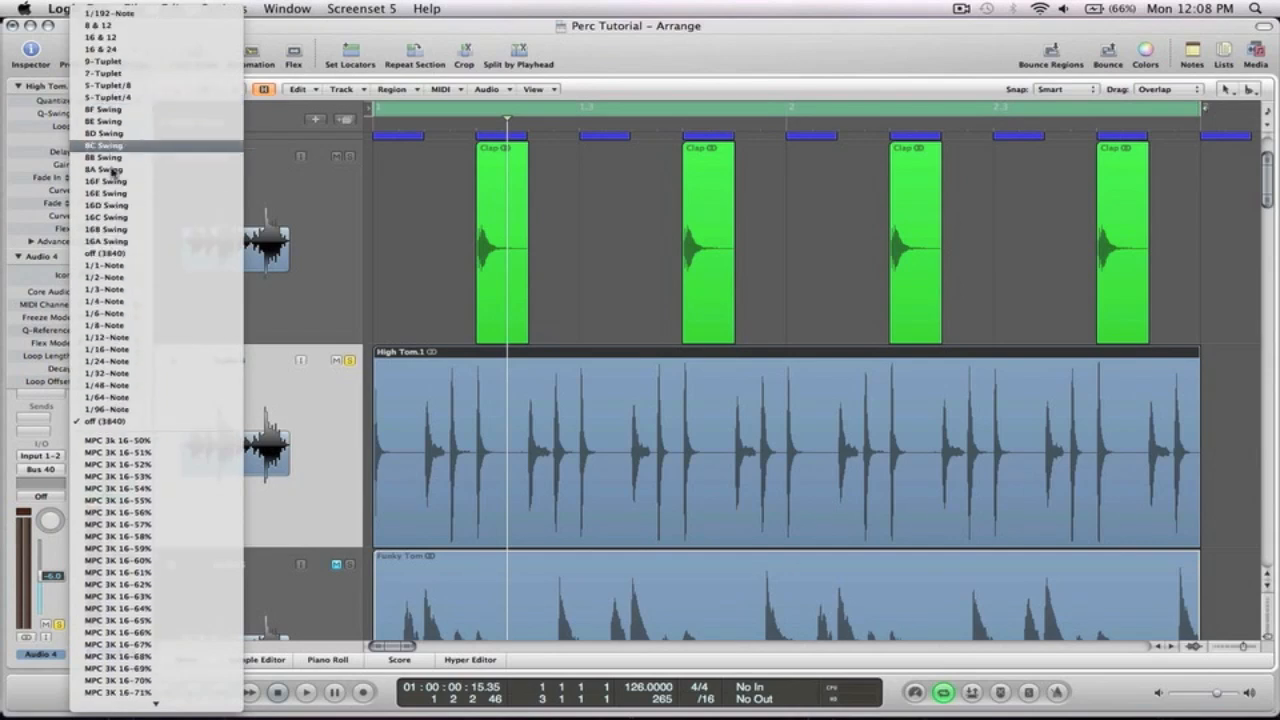
left_click(140, 219)
key("space")
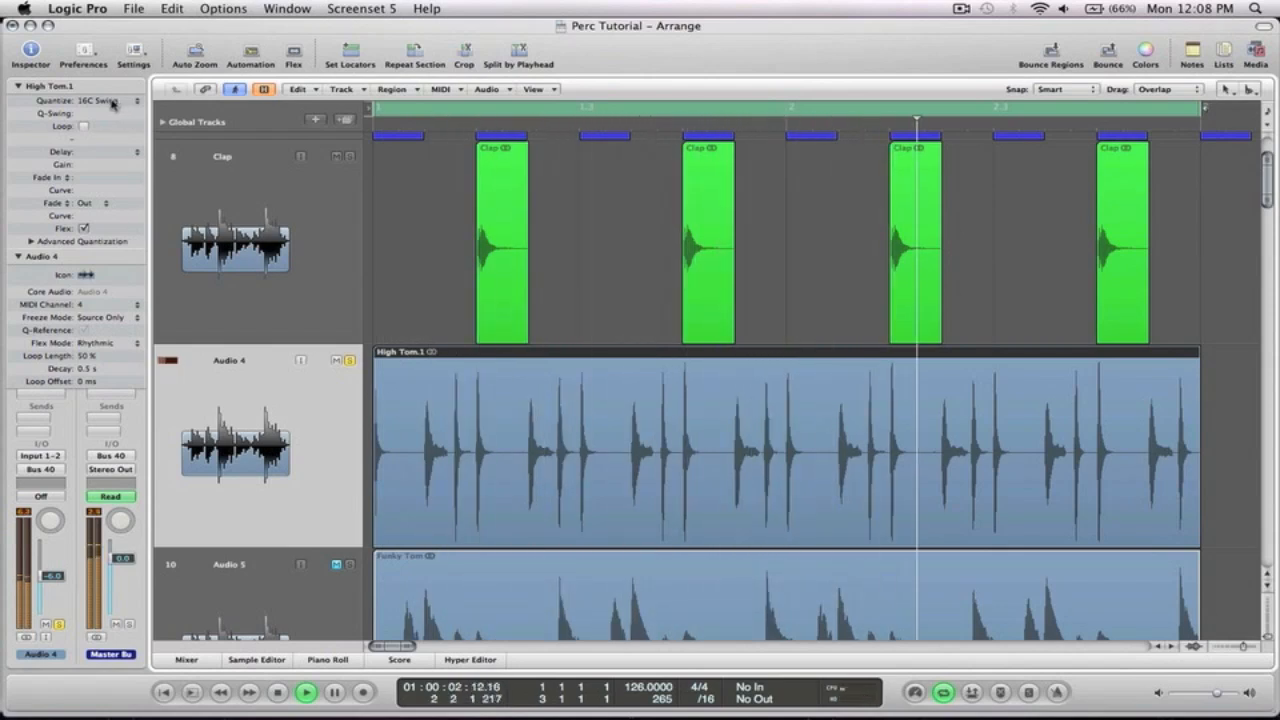
key("space")
key("super+z")
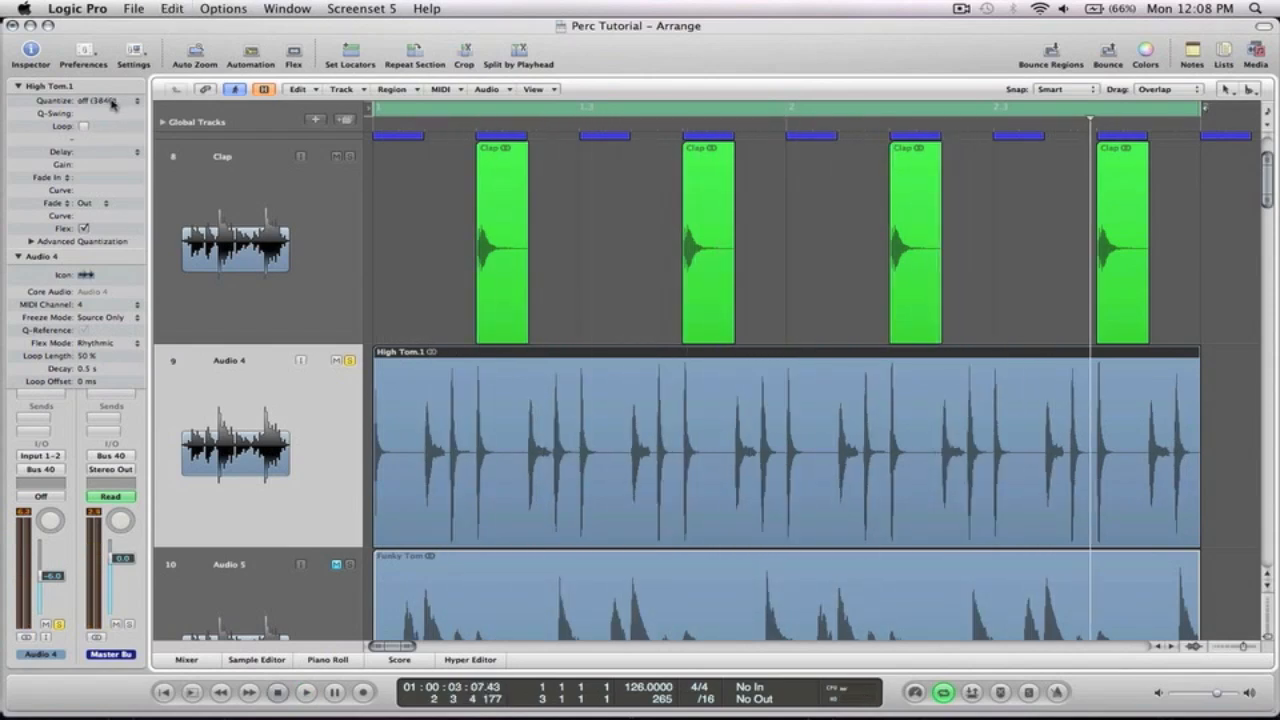
Quantize the High Tom region to MPC 3K 16-75%, audition it, and undo the quantization
key("space")
left_click(110, 101)
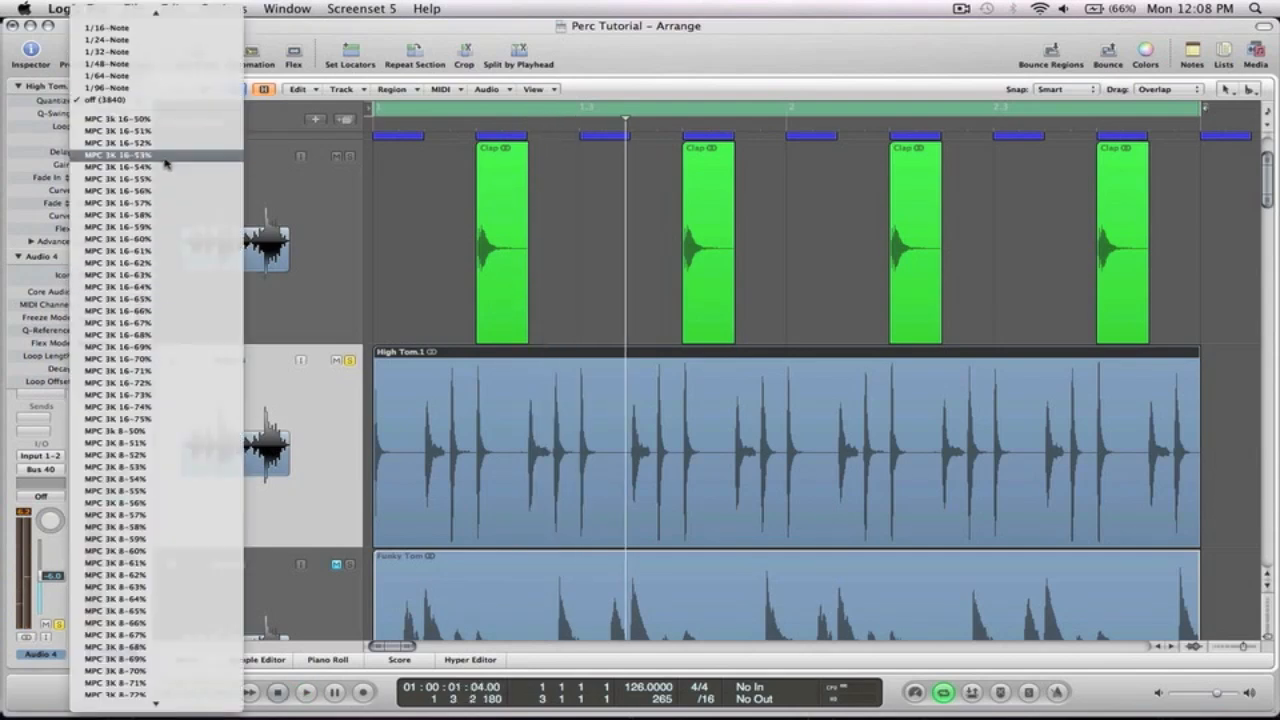
left_click(145, 423)
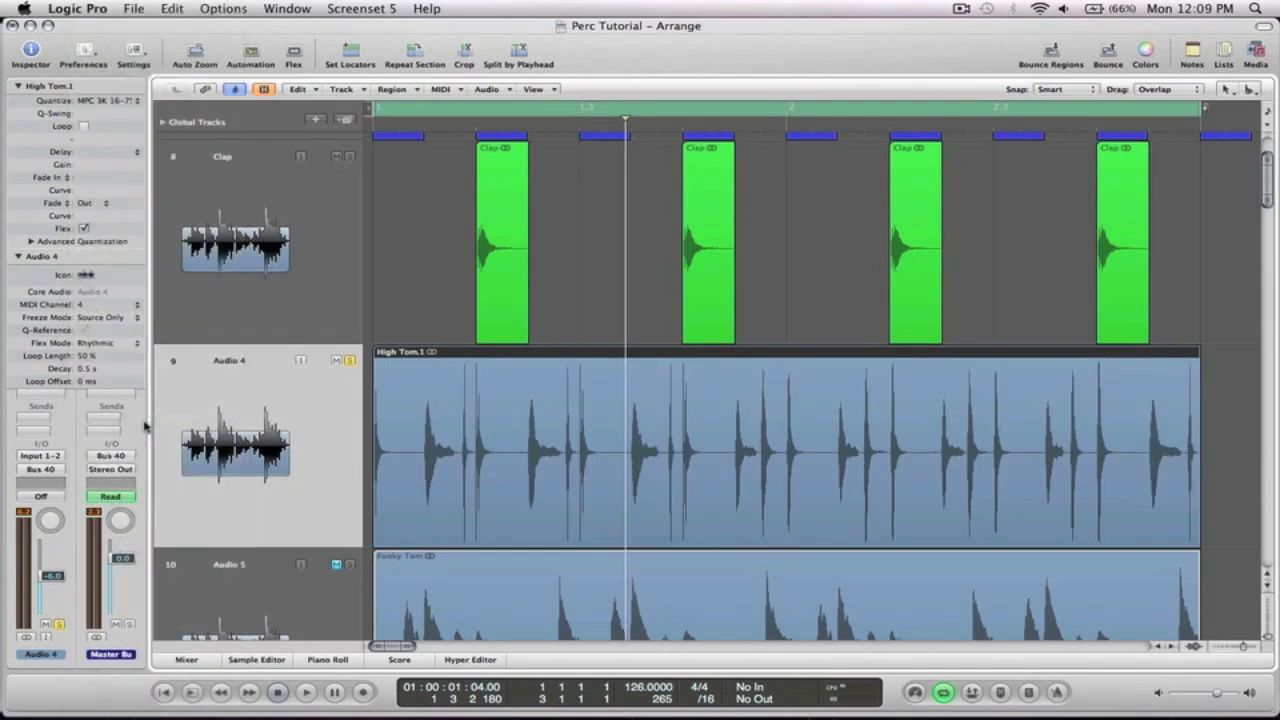
key("space")
key("super+z")
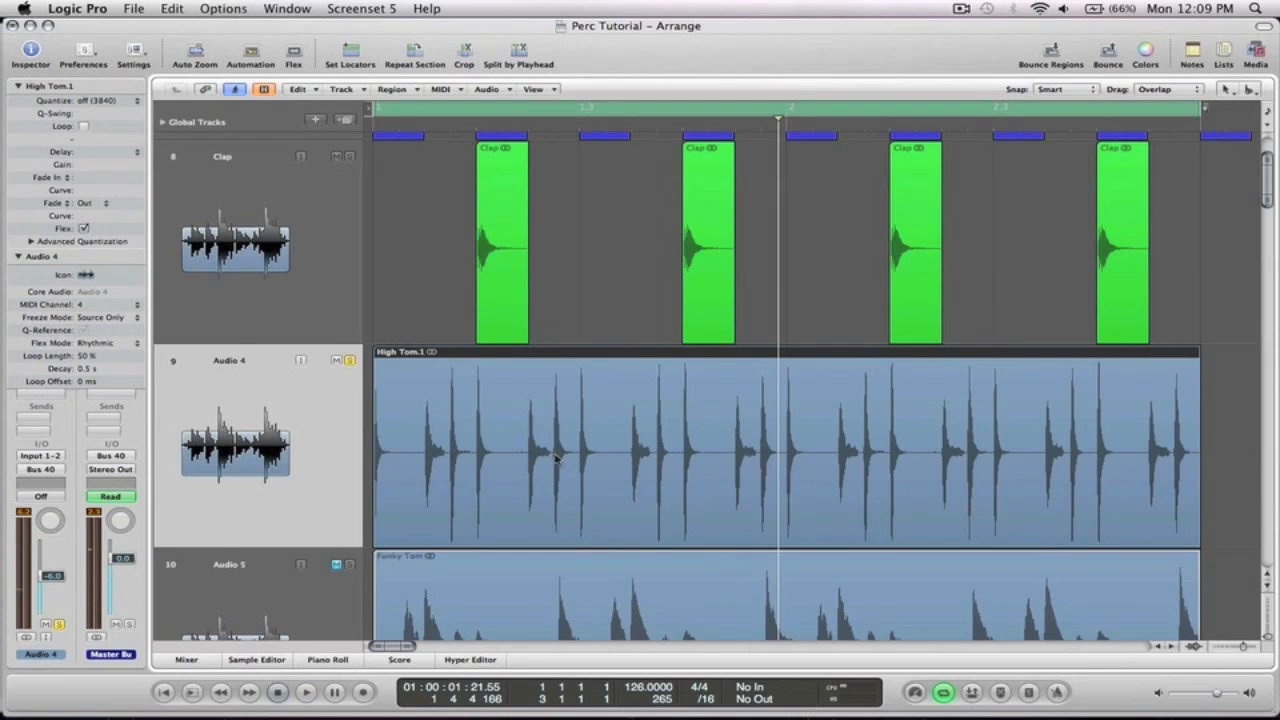
Mute the High Tom track
key("z")
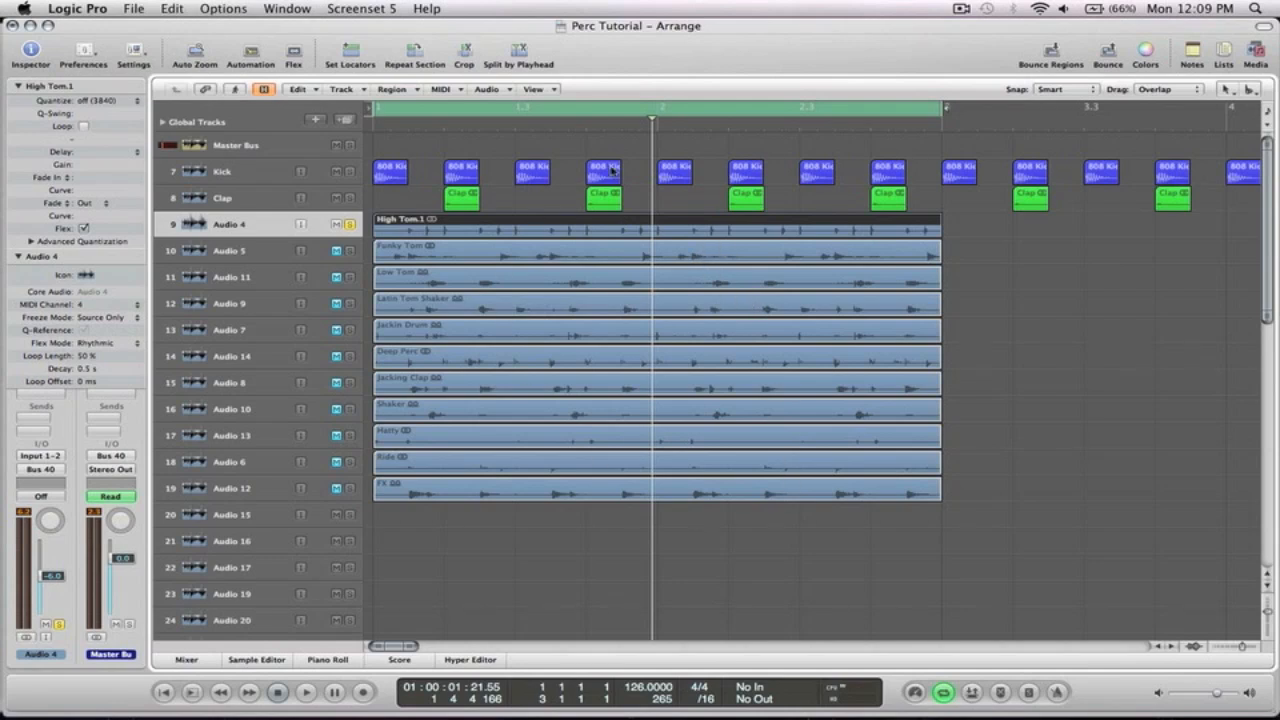
left_click(337, 226)
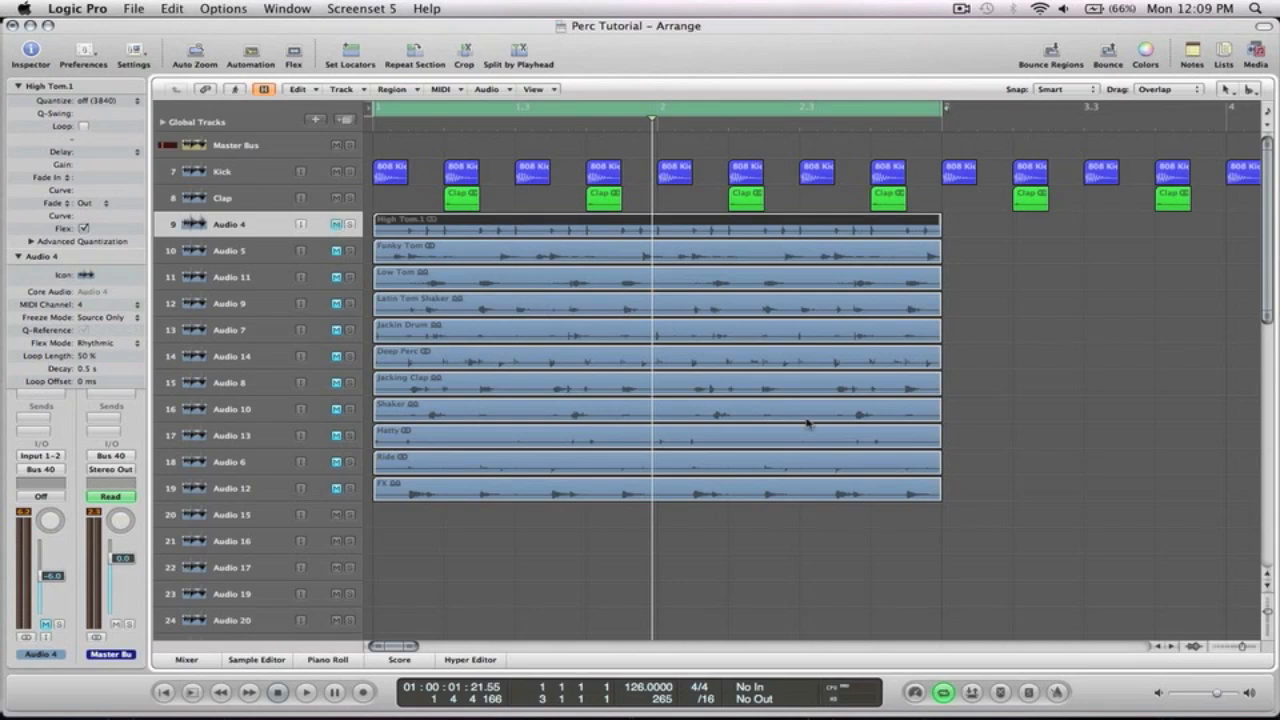
Solo the Jackin Drum track and audition it with the other percussion loops
left_click_drag(955, 515, 376, 211)
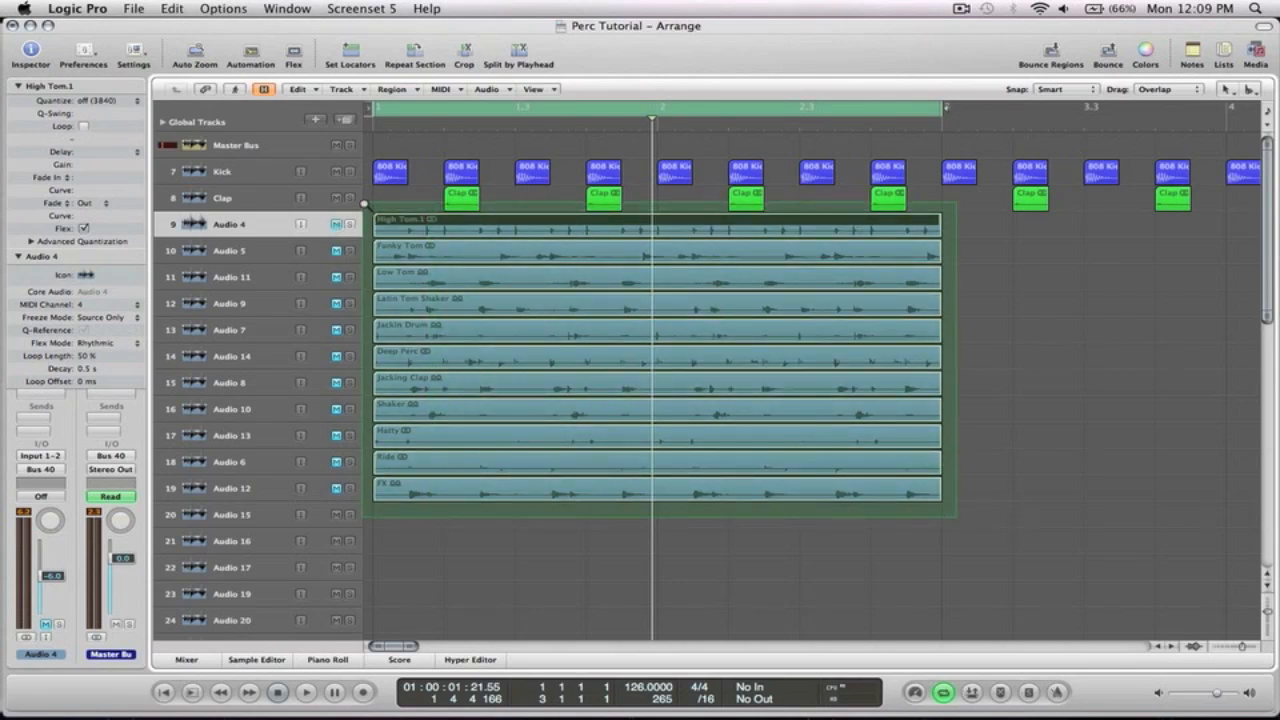
key("z")
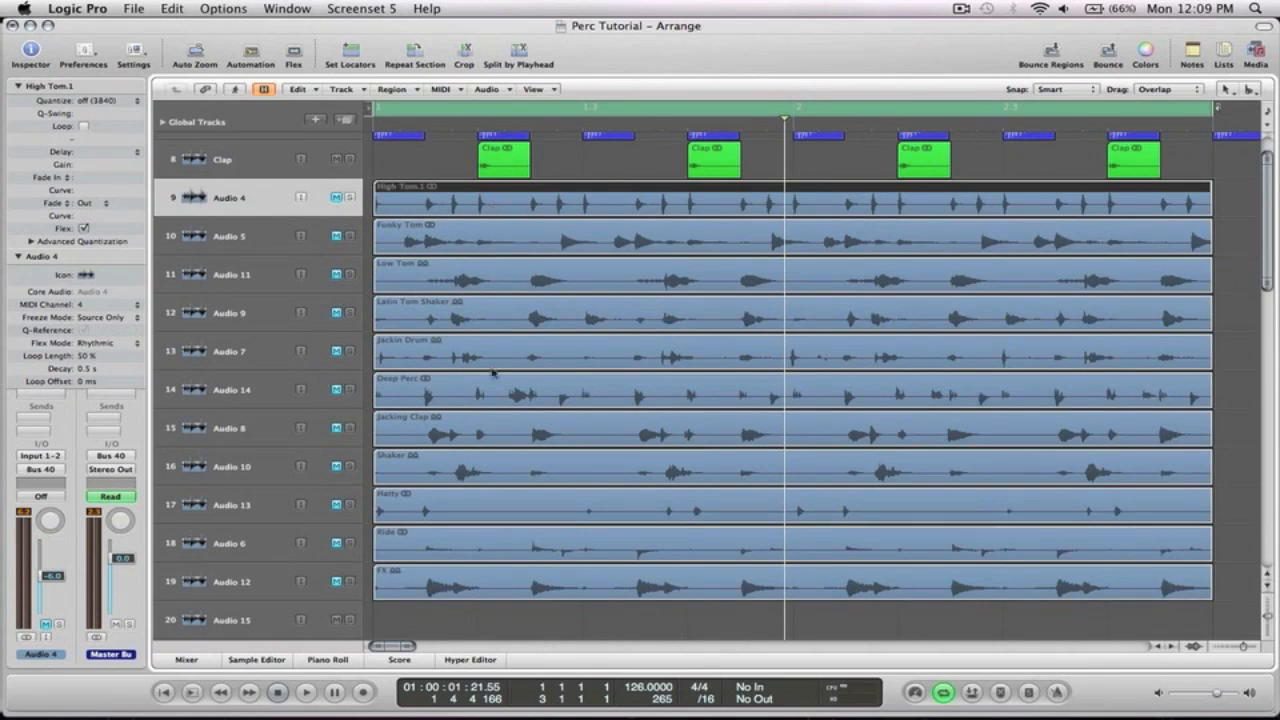
left_click(349, 351)
left_click(261, 356)
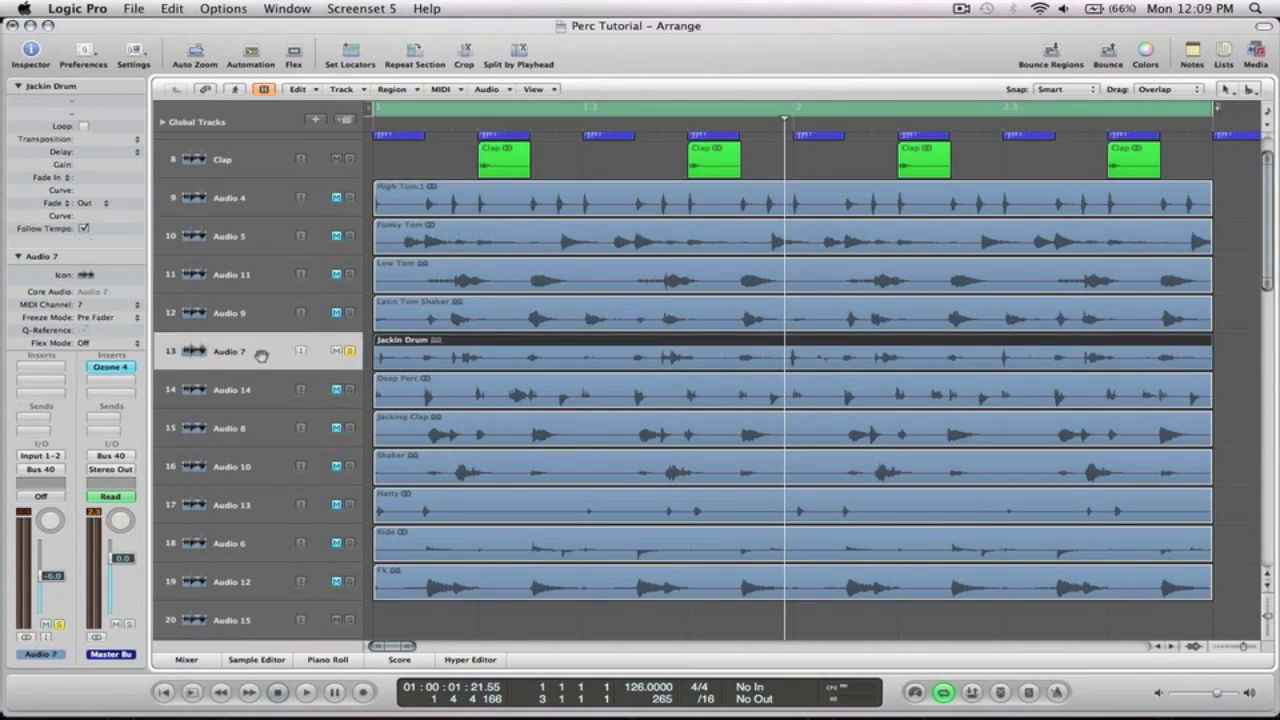
key("space")
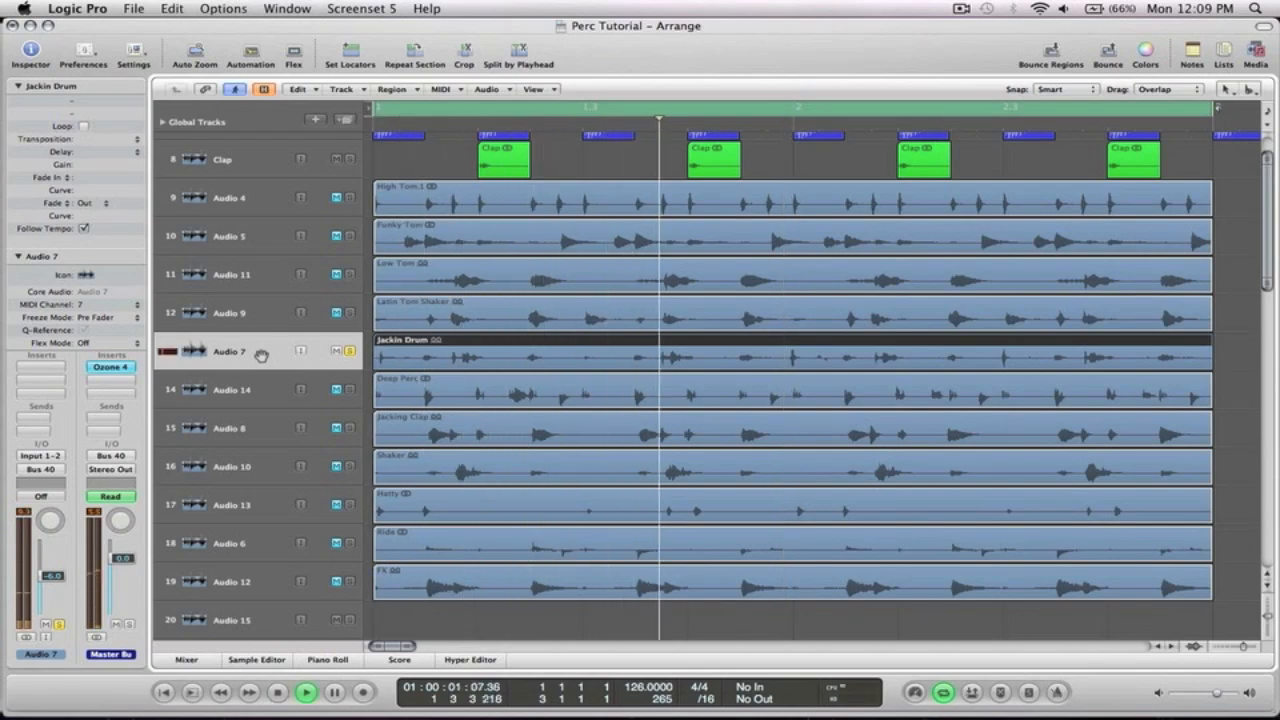
key("space")
key("space")
key("space")
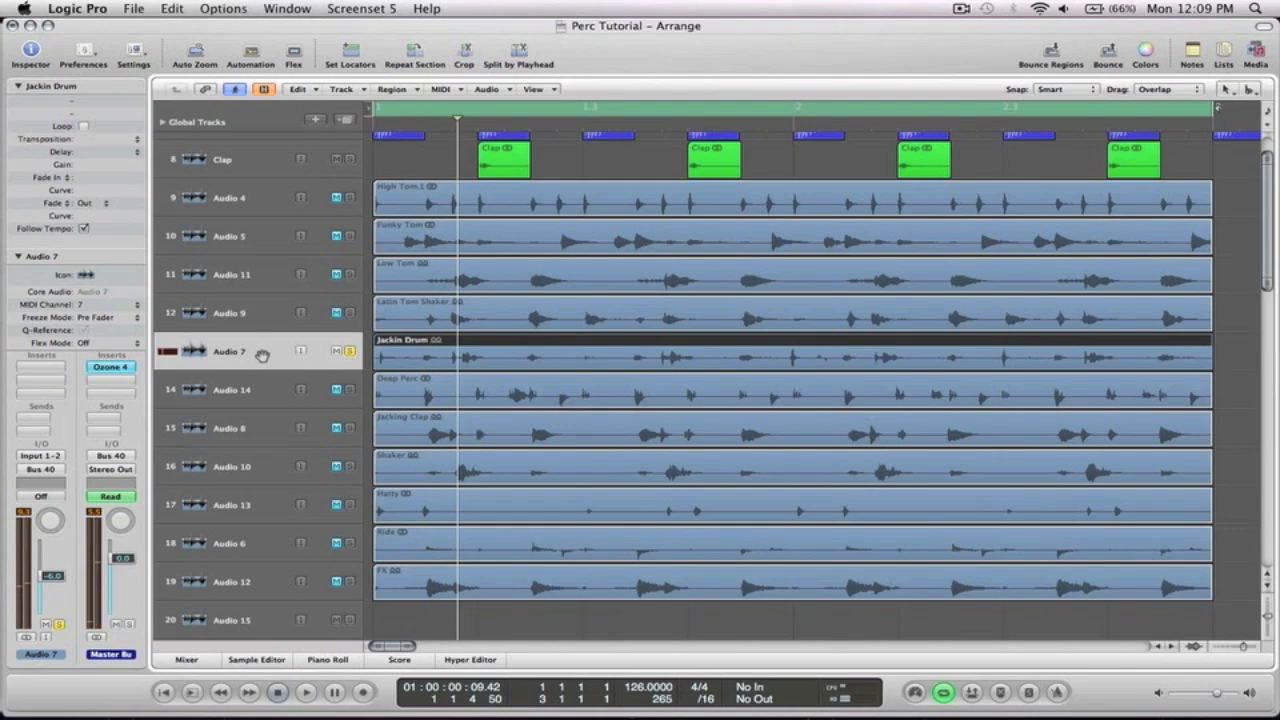
Split the first Jackin Drum region after its opening hit and delete the silent part that follows
left_click_drag(500, 397, 375, 300)
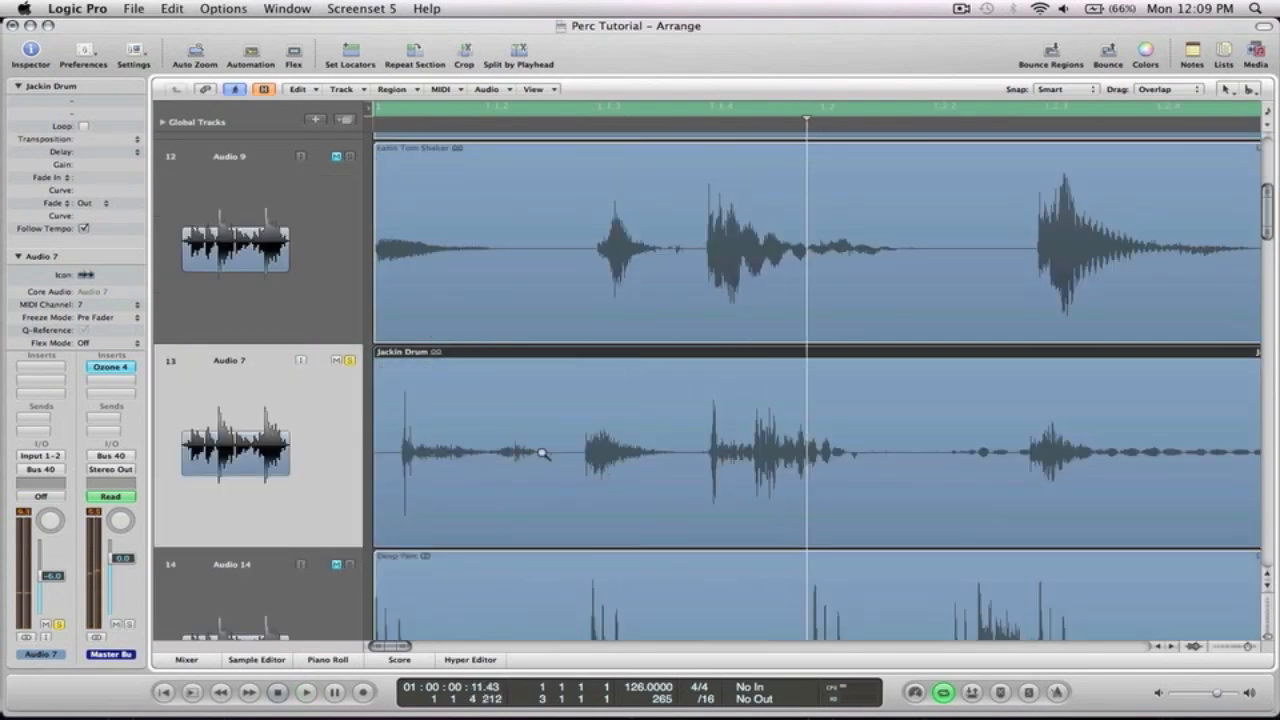
left_click(576, 459)
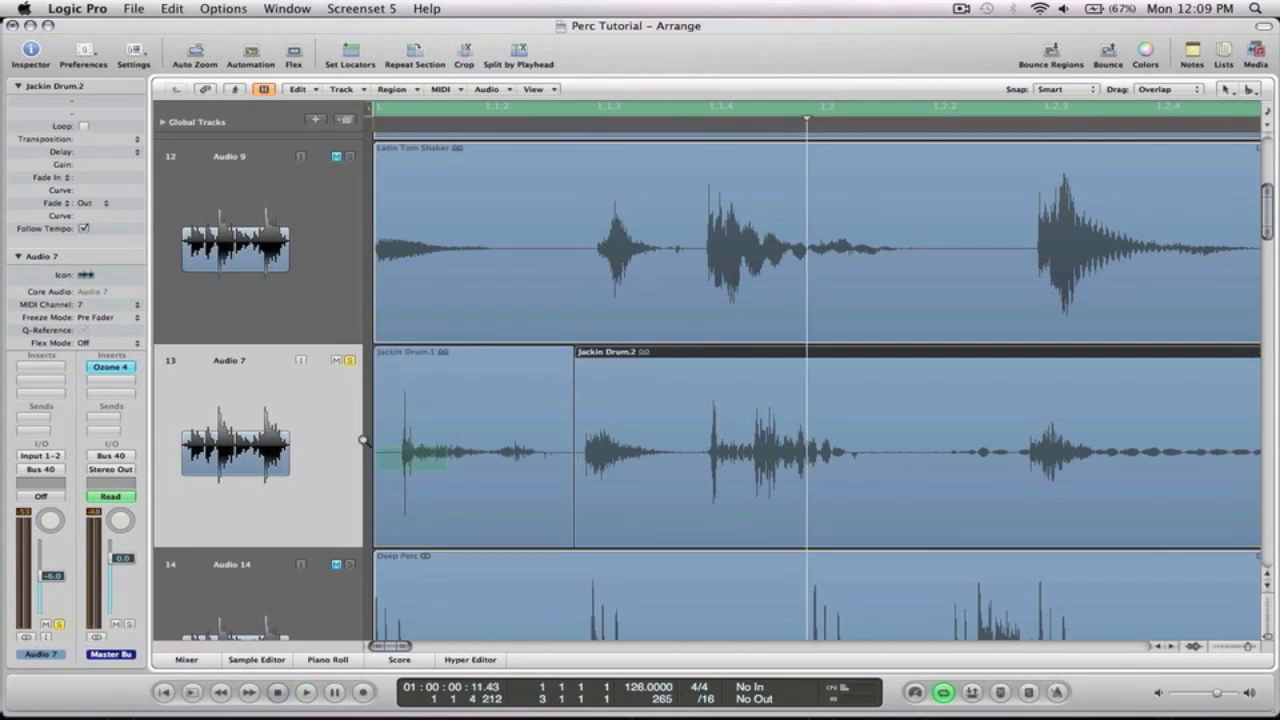
key("z")
left_click_drag(670, 272, 606, 222)
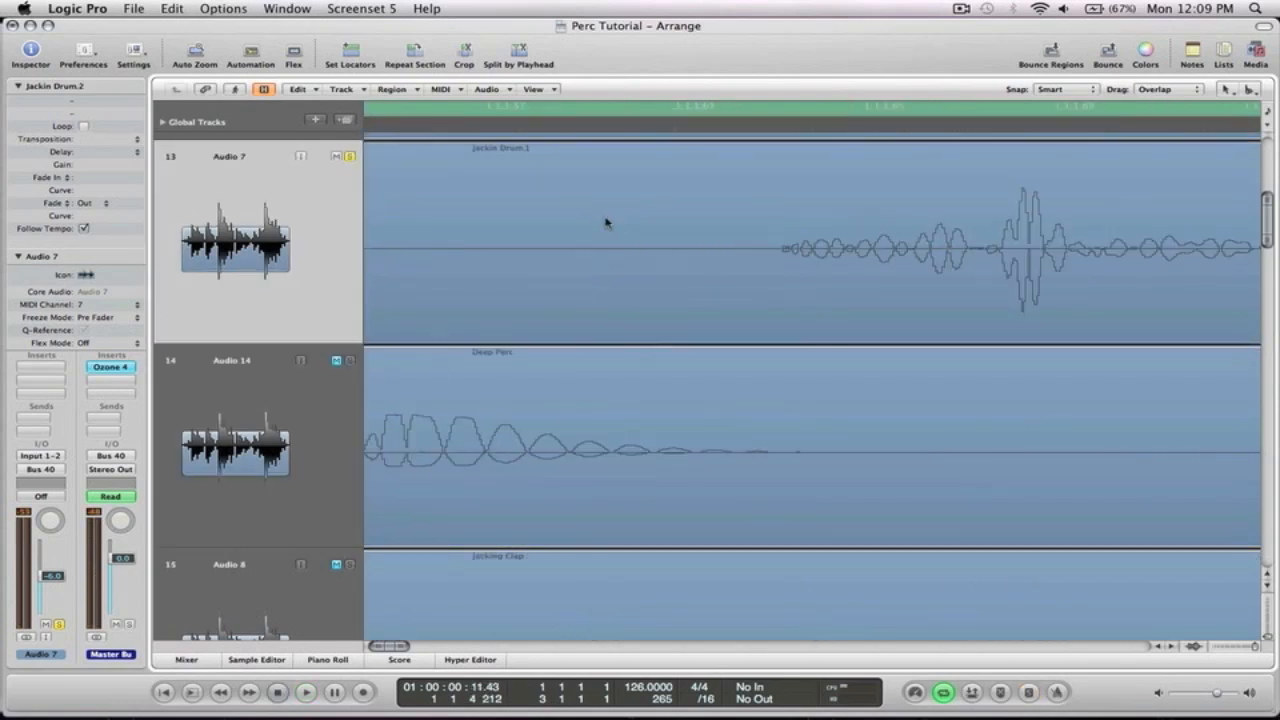
left_click(774, 252)
key("Delete")
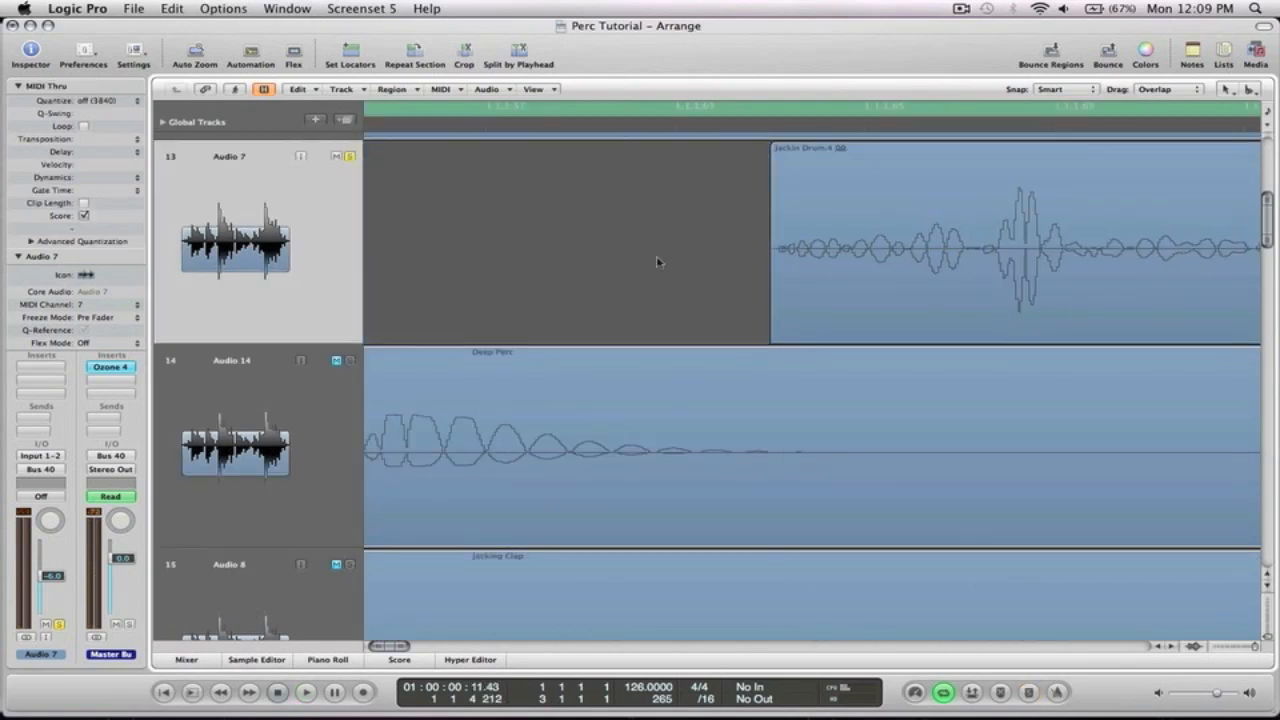
Audition the trimmed Jackin Drum track
key("z")
left_click_drag(680, 272, 411, 271)
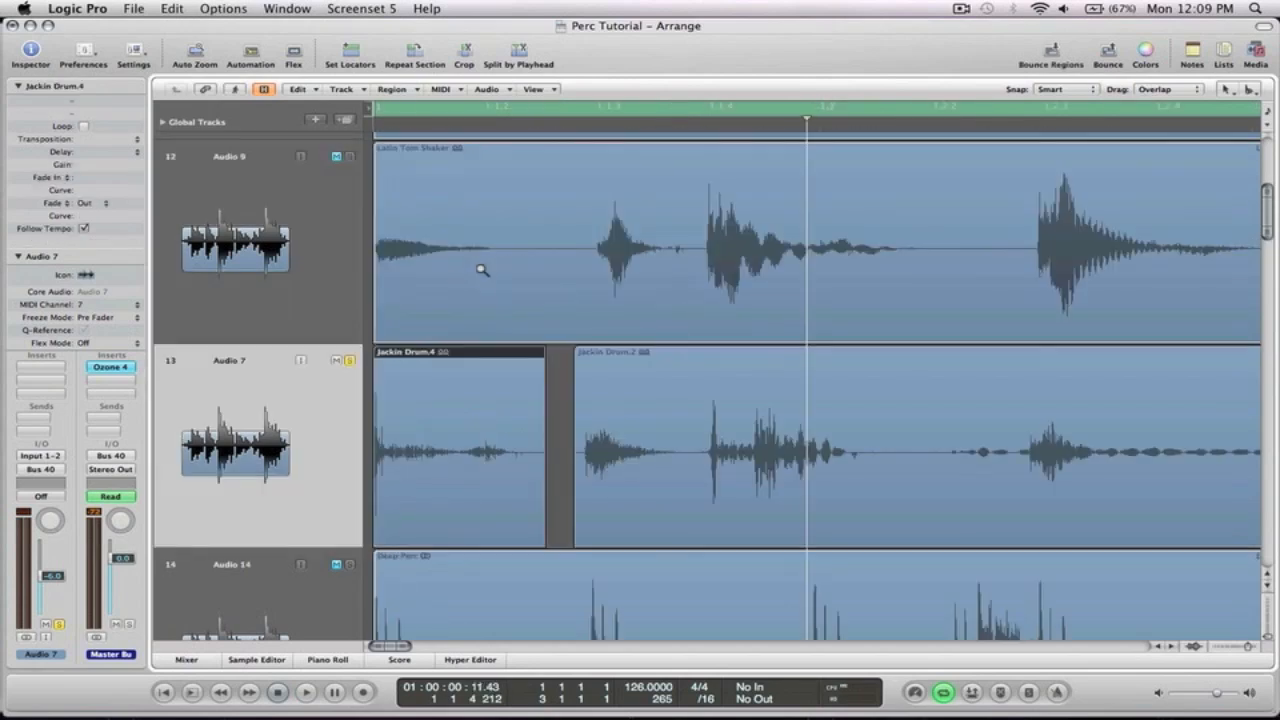
key("space")
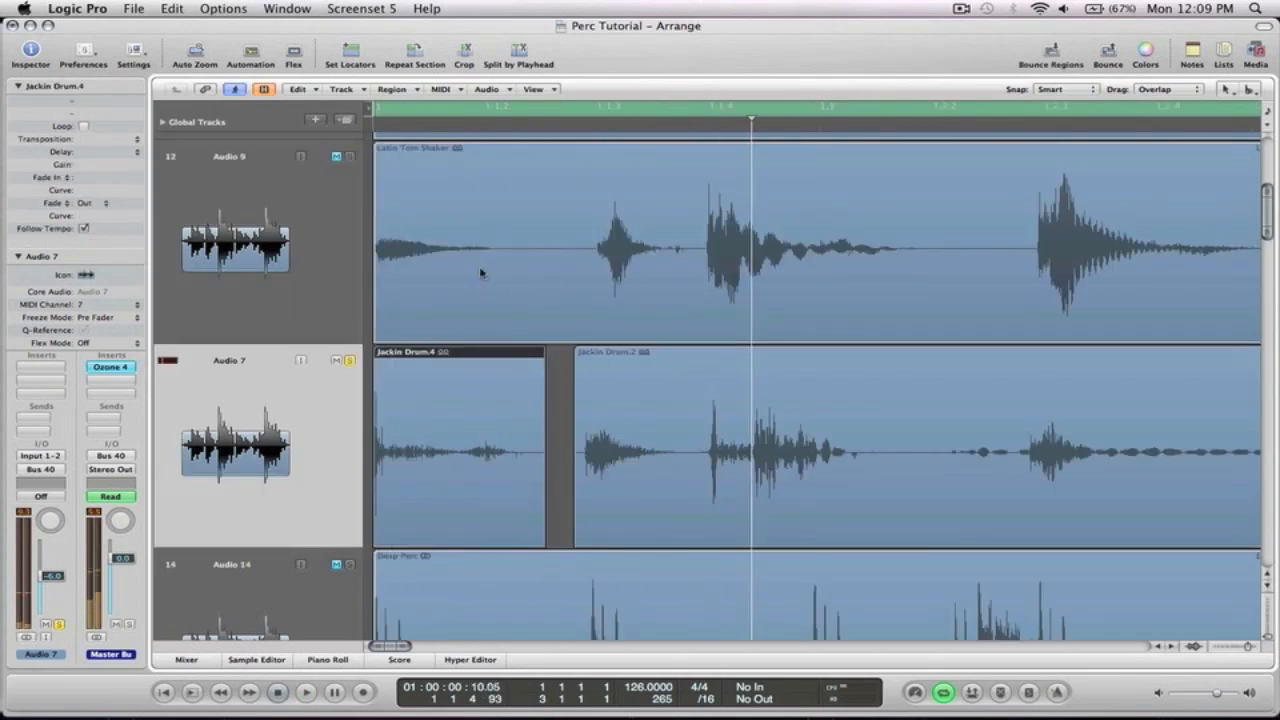
key("space")
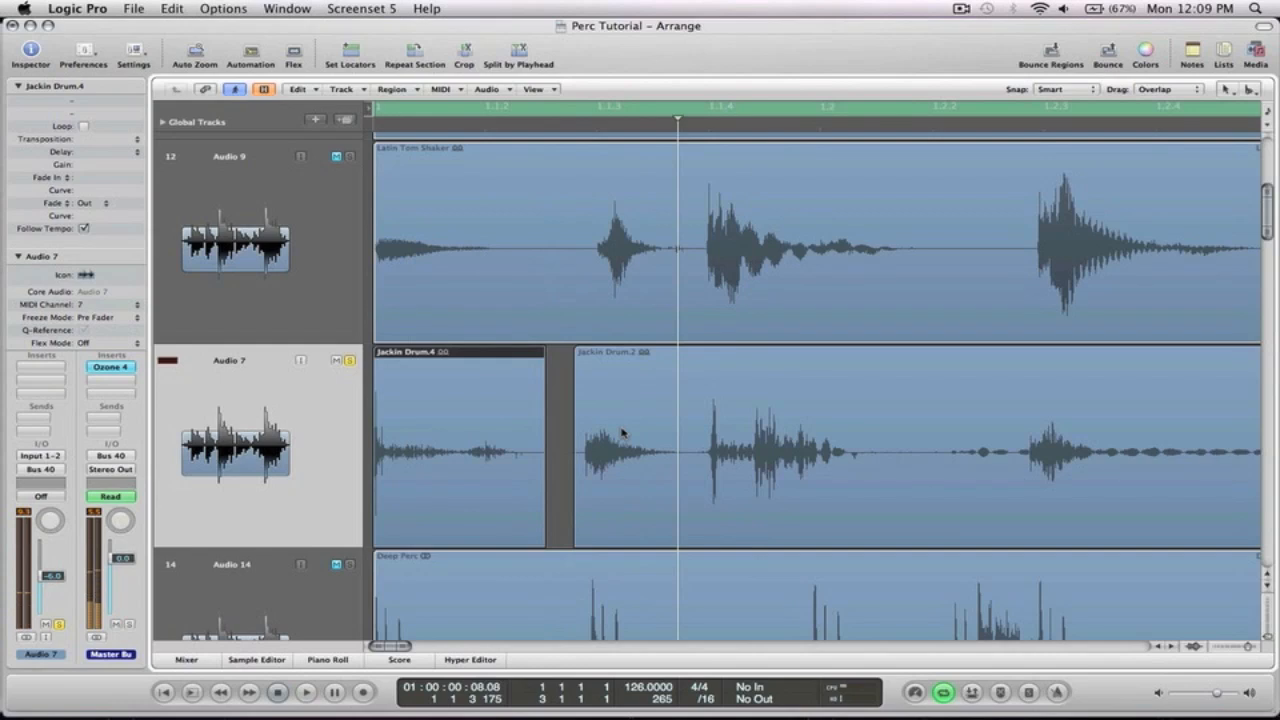
key("z")
key("space")
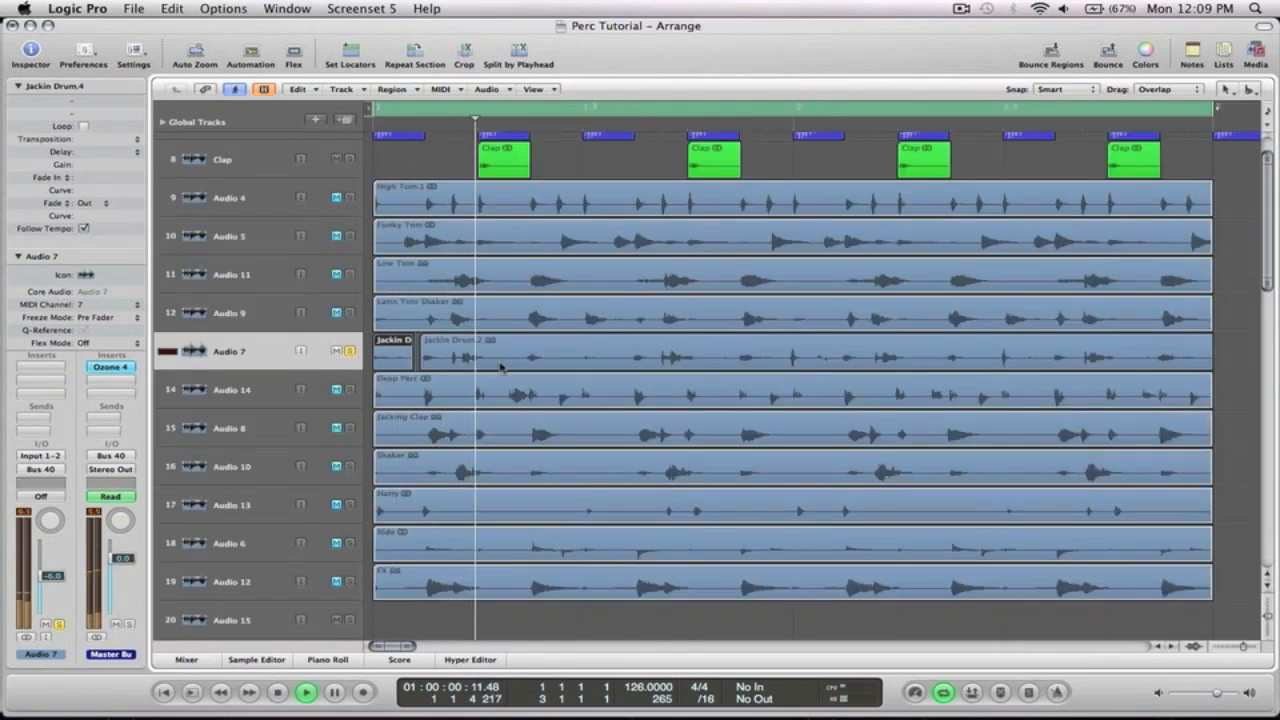
Delete the long Jackin Drum region and copy the short opening hit to later beats on the track
left_click(535, 350)
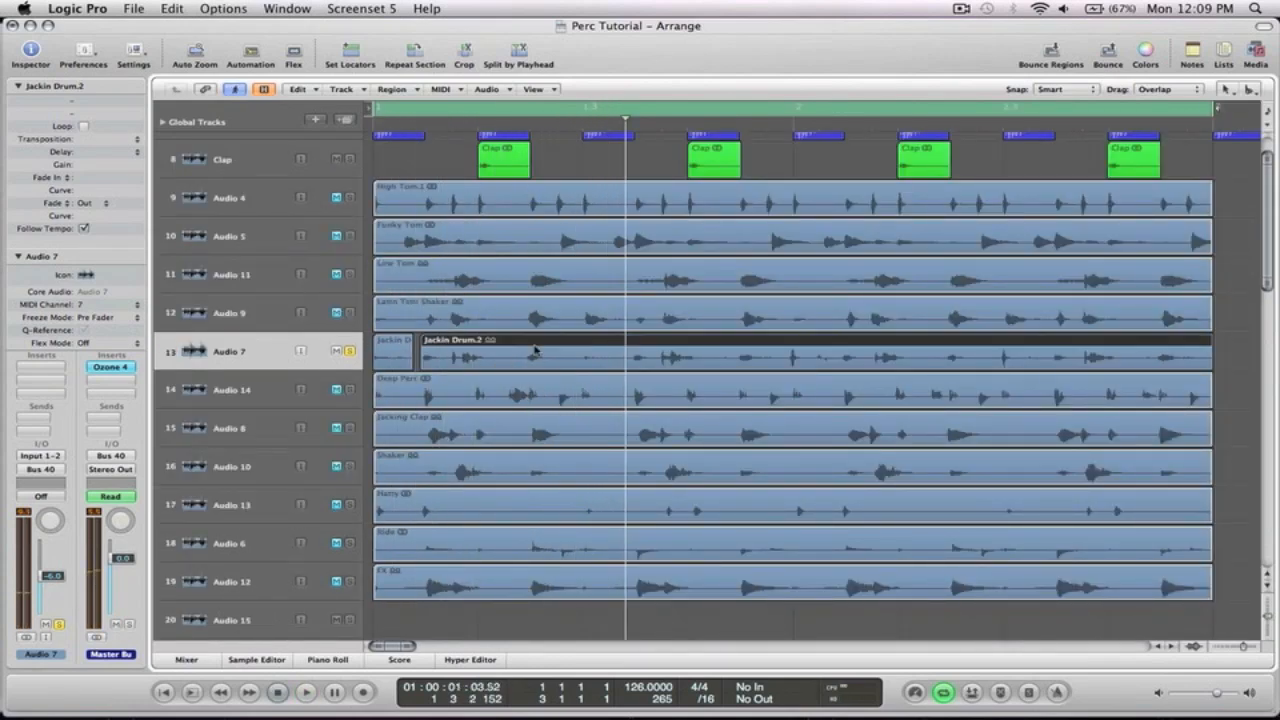
key("Delete")
left_click_drag(387, 354, 598, 352)
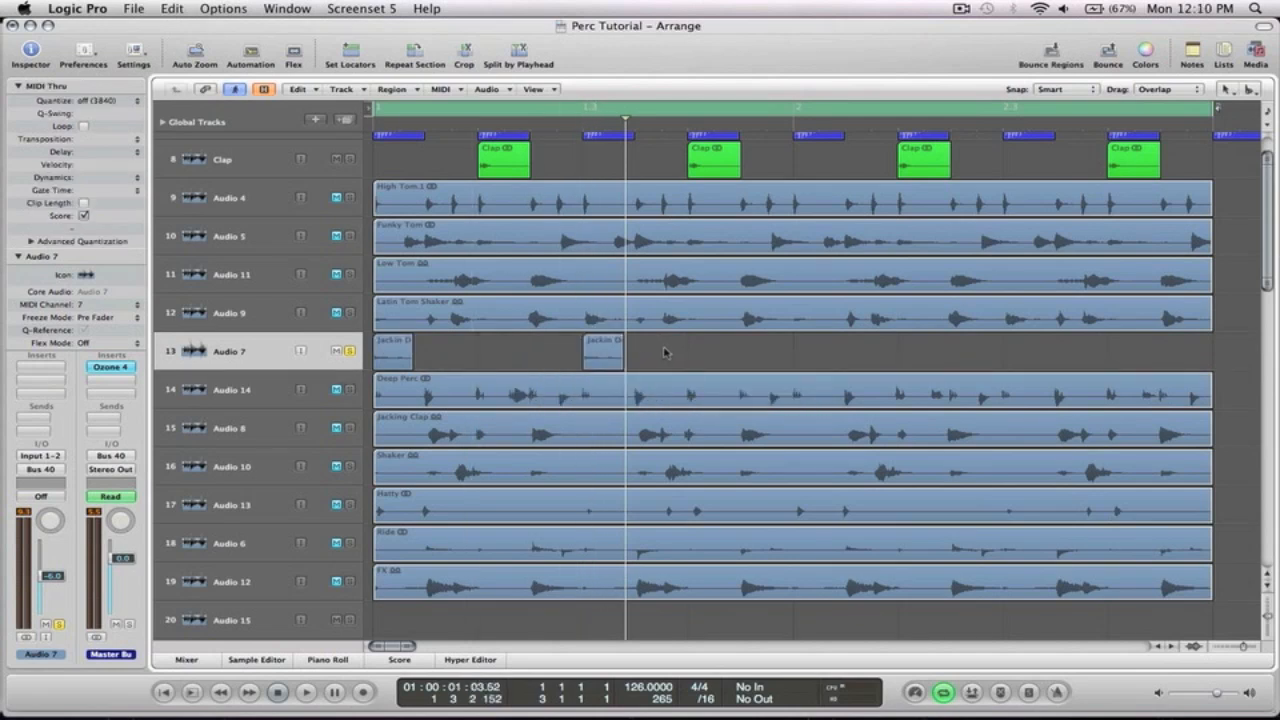
left_click(403, 355, "shift")
left_click_drag(403, 355, 823, 358)
left_click(750, 350)
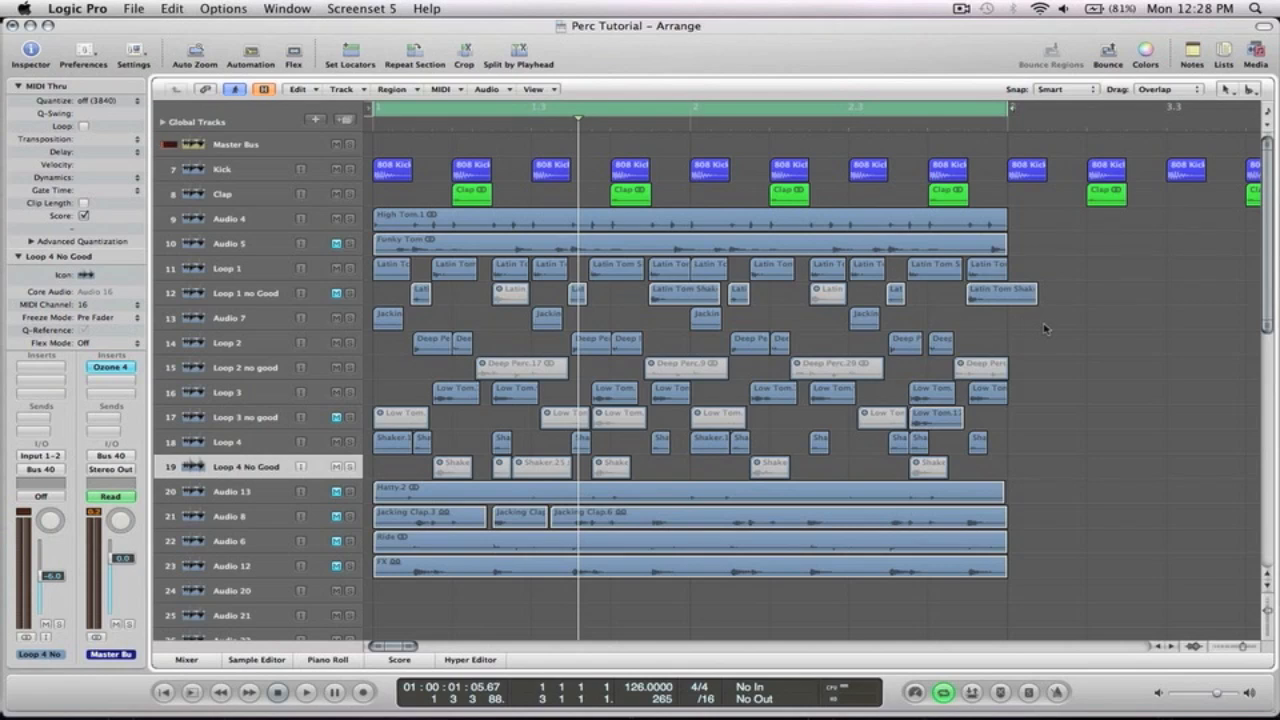
Solo the Loop 1 track and audition its sliced Latin Tom Shaker regions
left_click(228, 270)
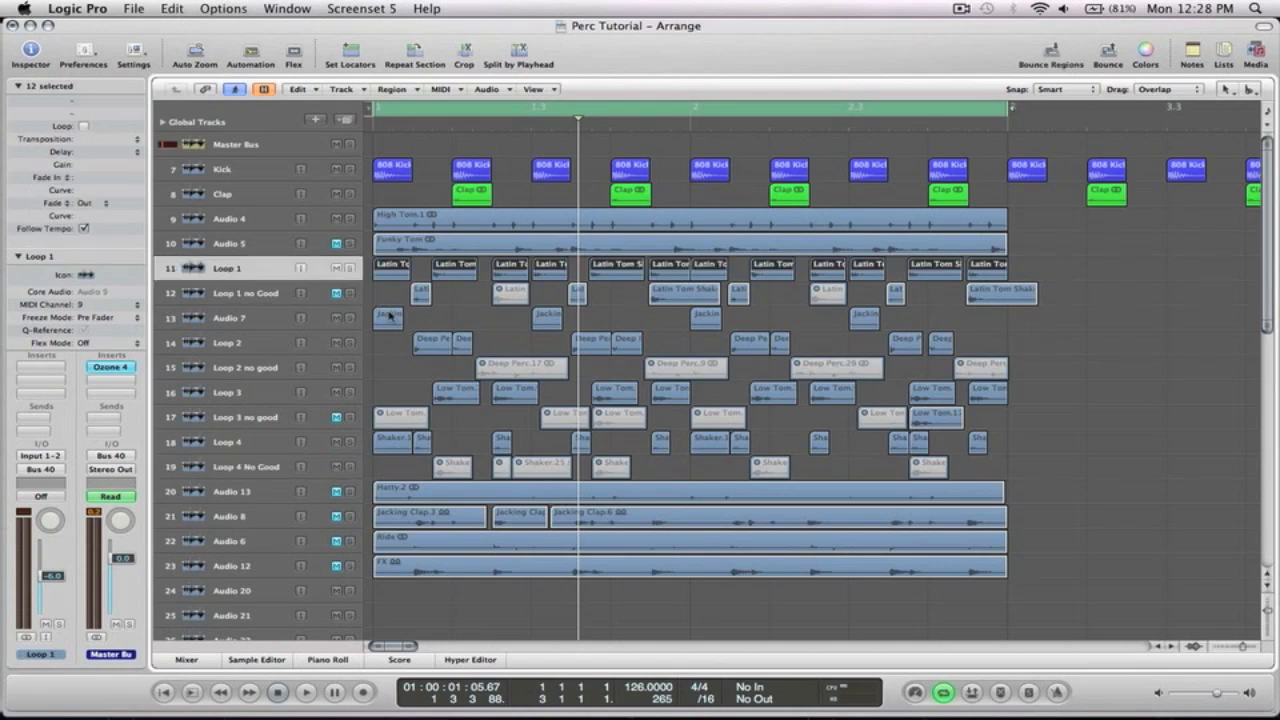
key("Down")
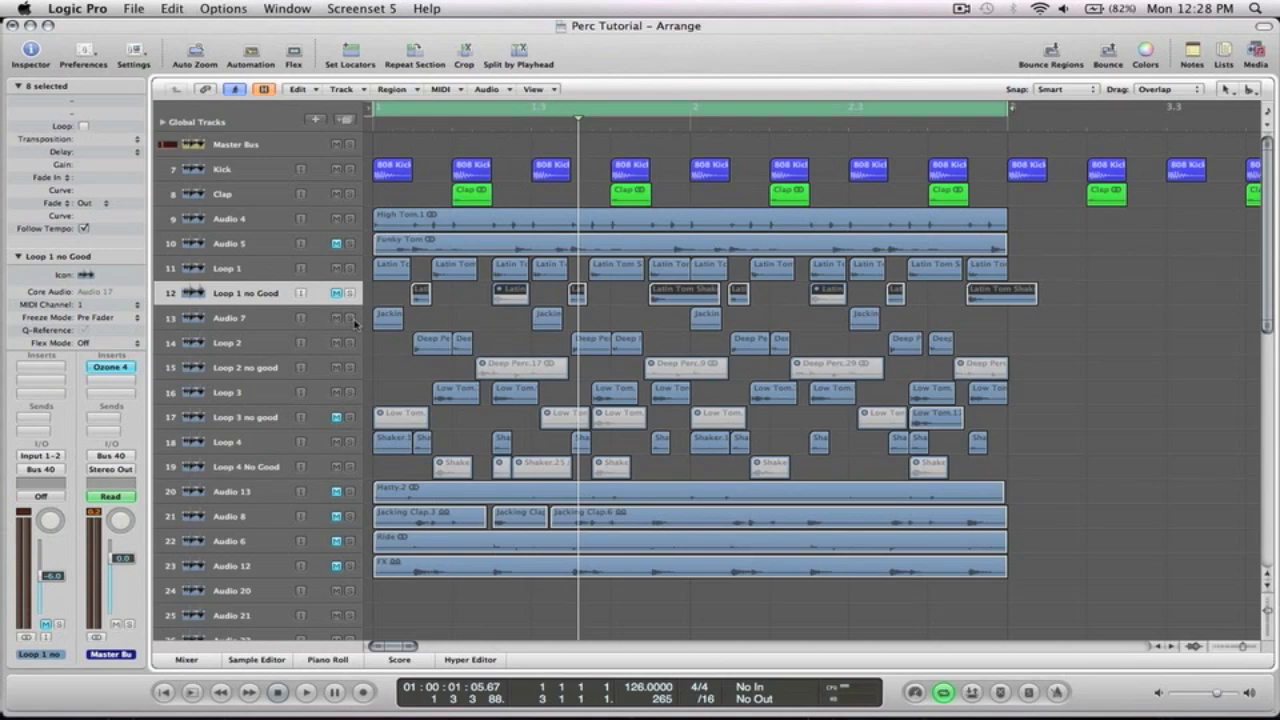
key("Down")
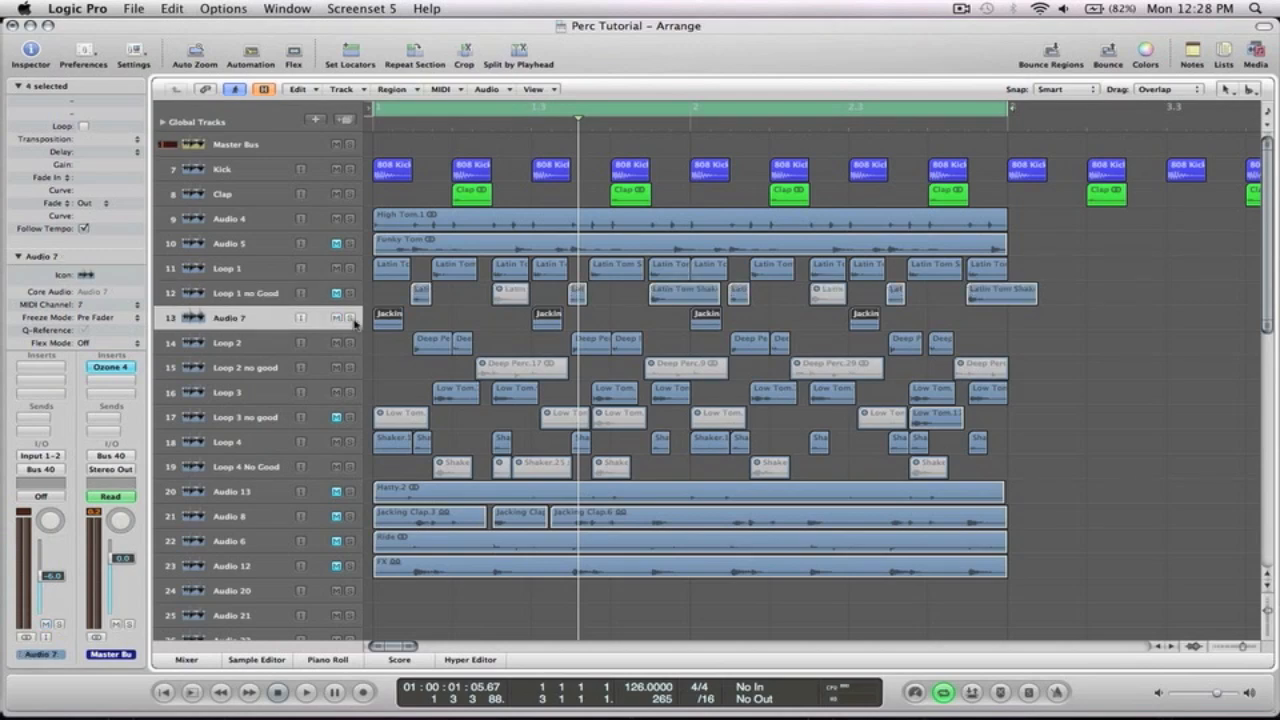
left_click_drag(444, 345, 316, 289)
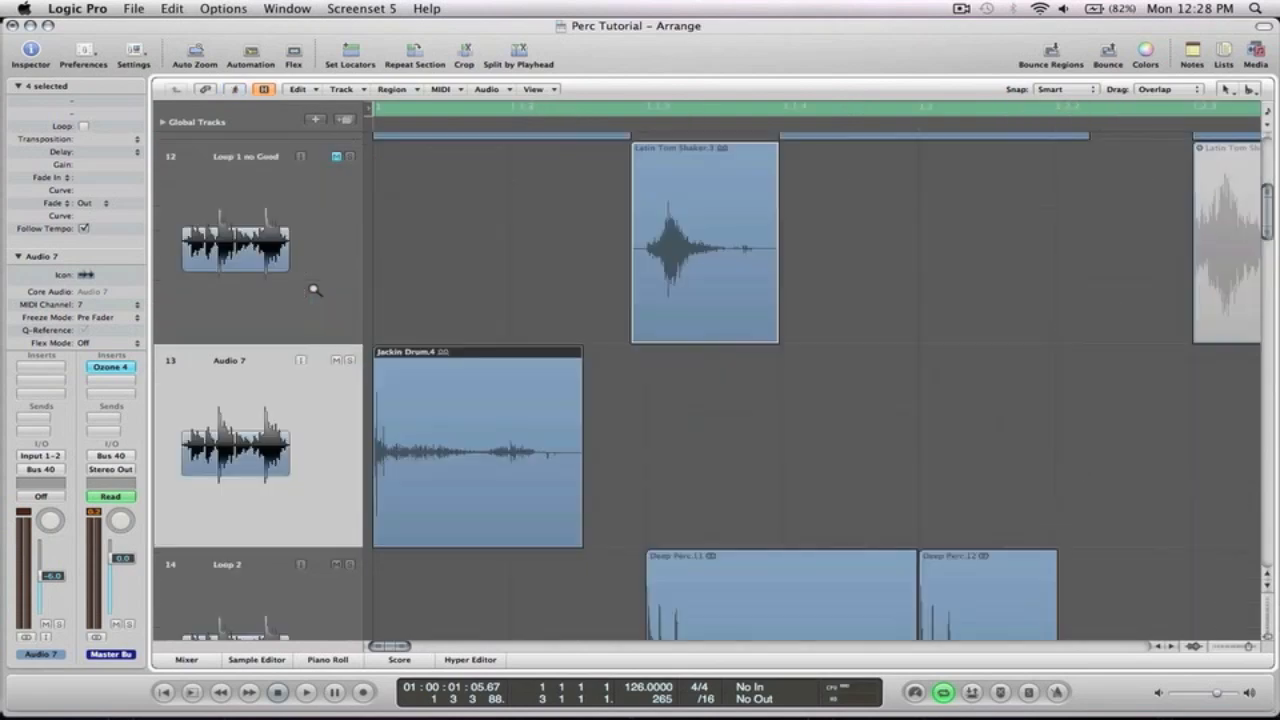
left_click(459, 403)
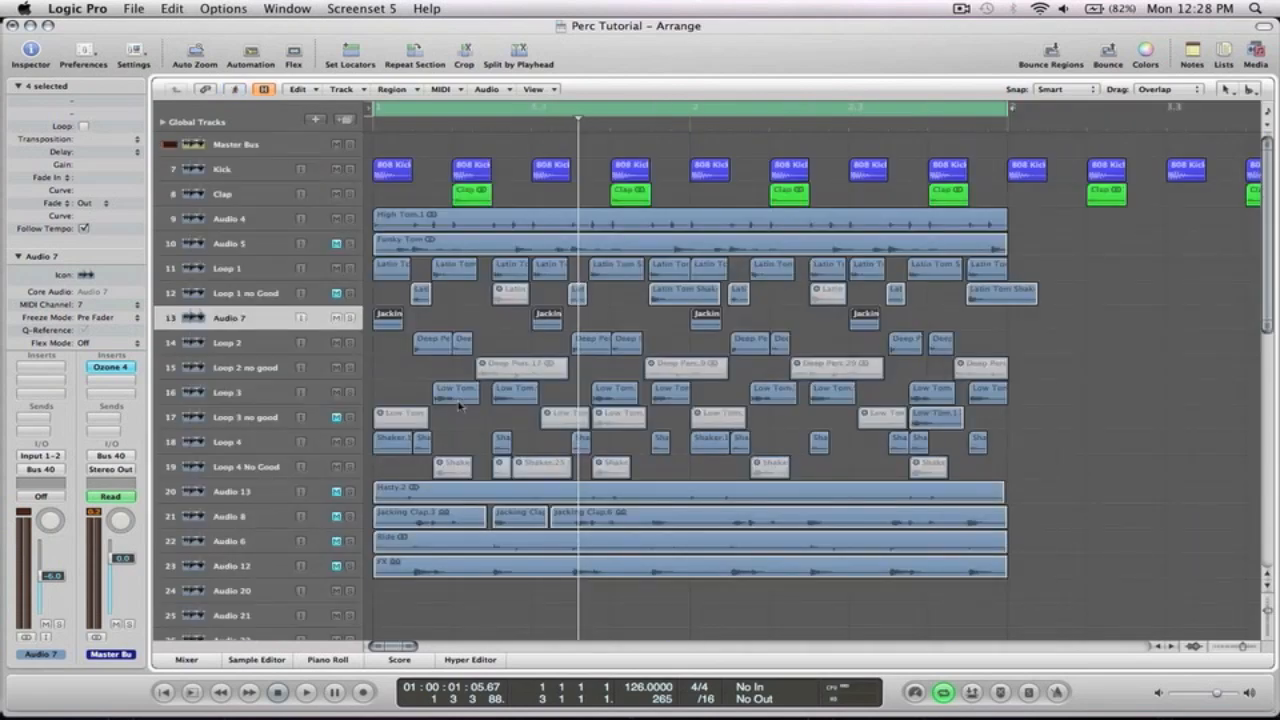
key("Down")
key("Down")
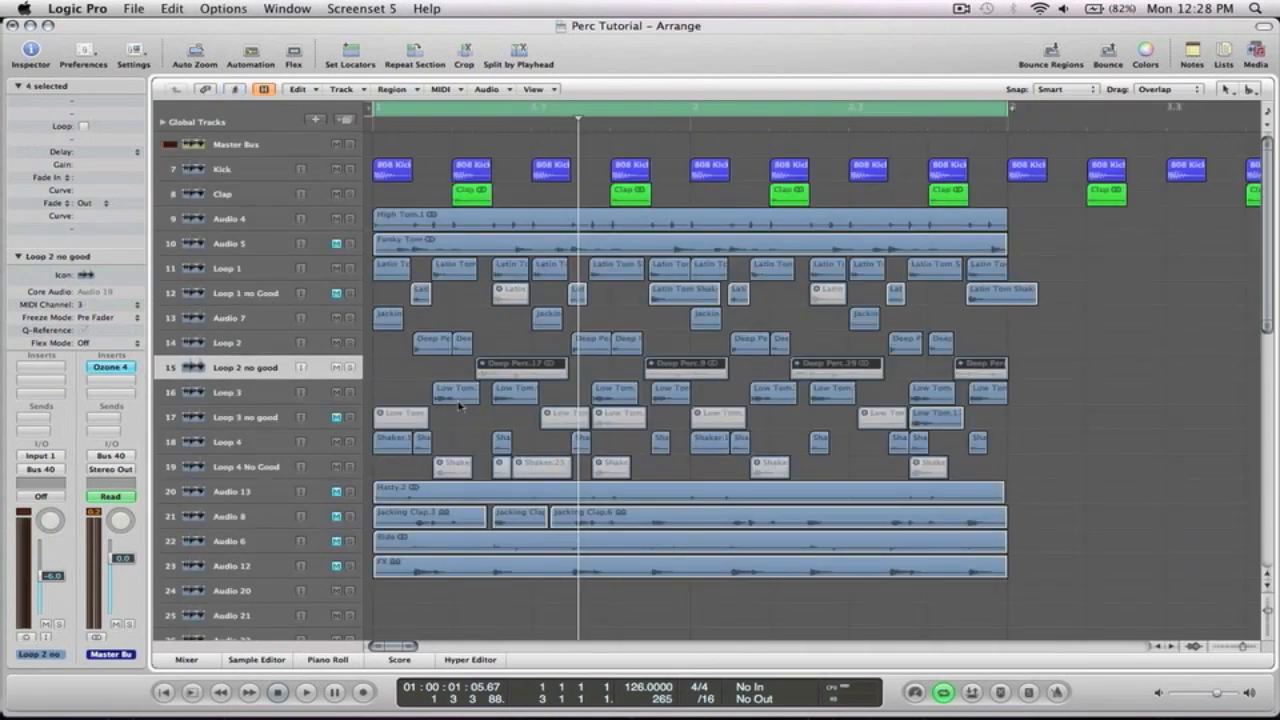
left_click(214, 269)
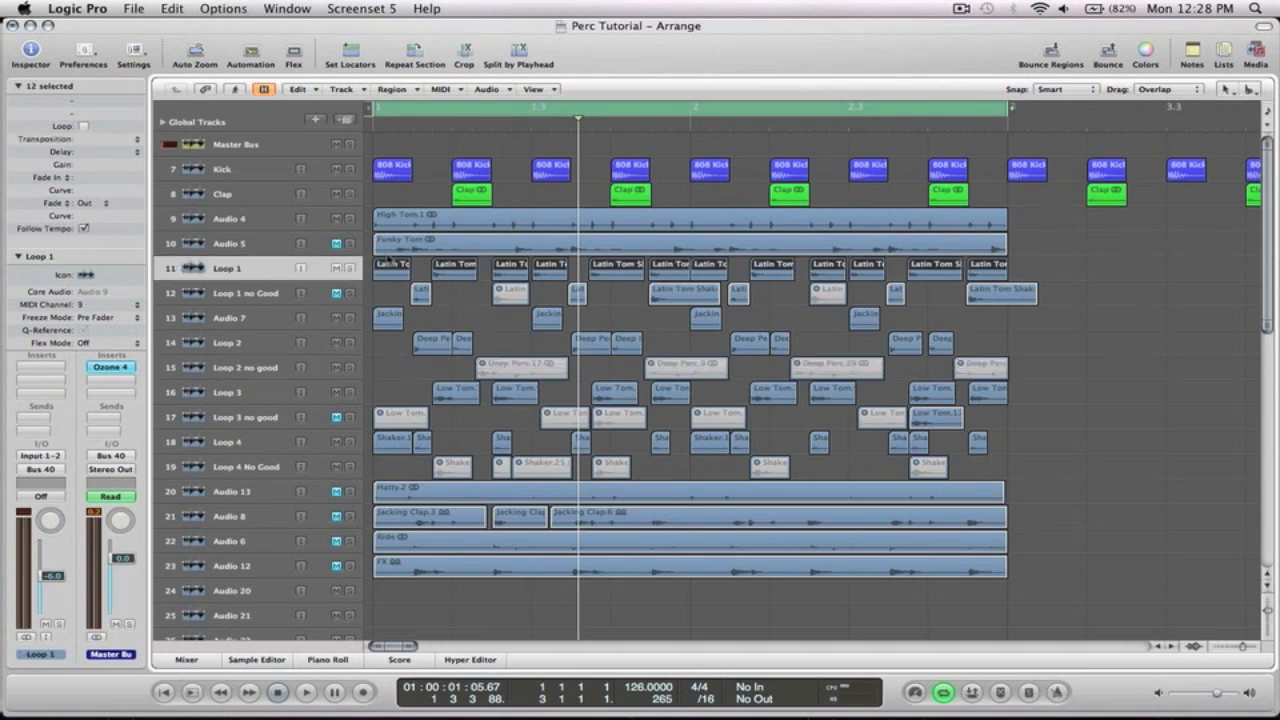
left_click(350, 268)
key("space")
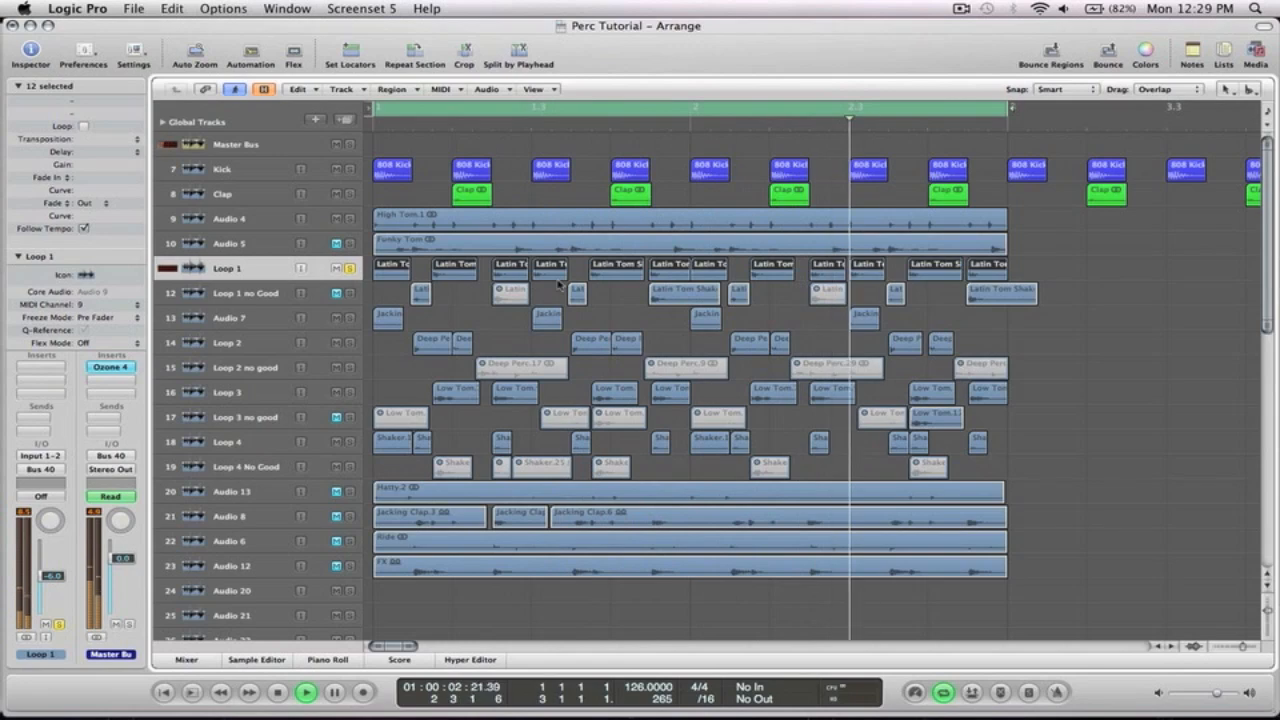
key("space")
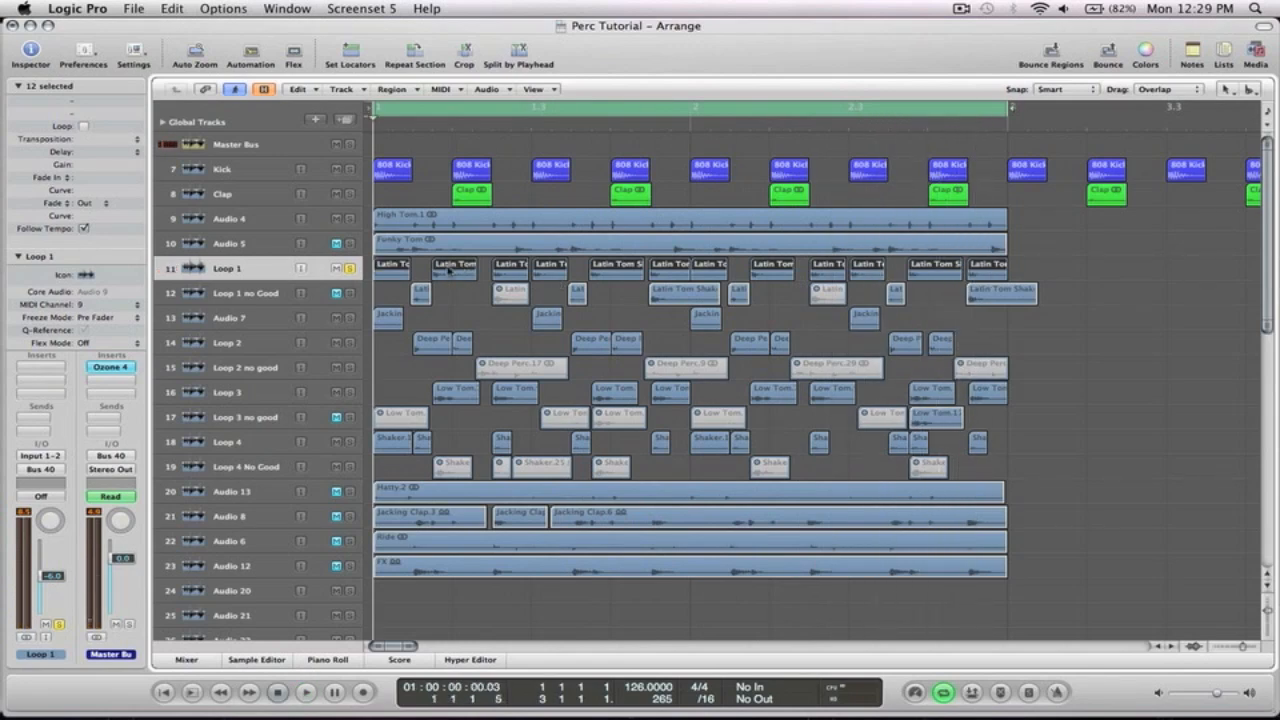
Unmute and solo the Loop 1 no Good track, unsolo Loop 1, and audition it
left_click(337, 293)
left_click(349, 293)
left_click(225, 294)
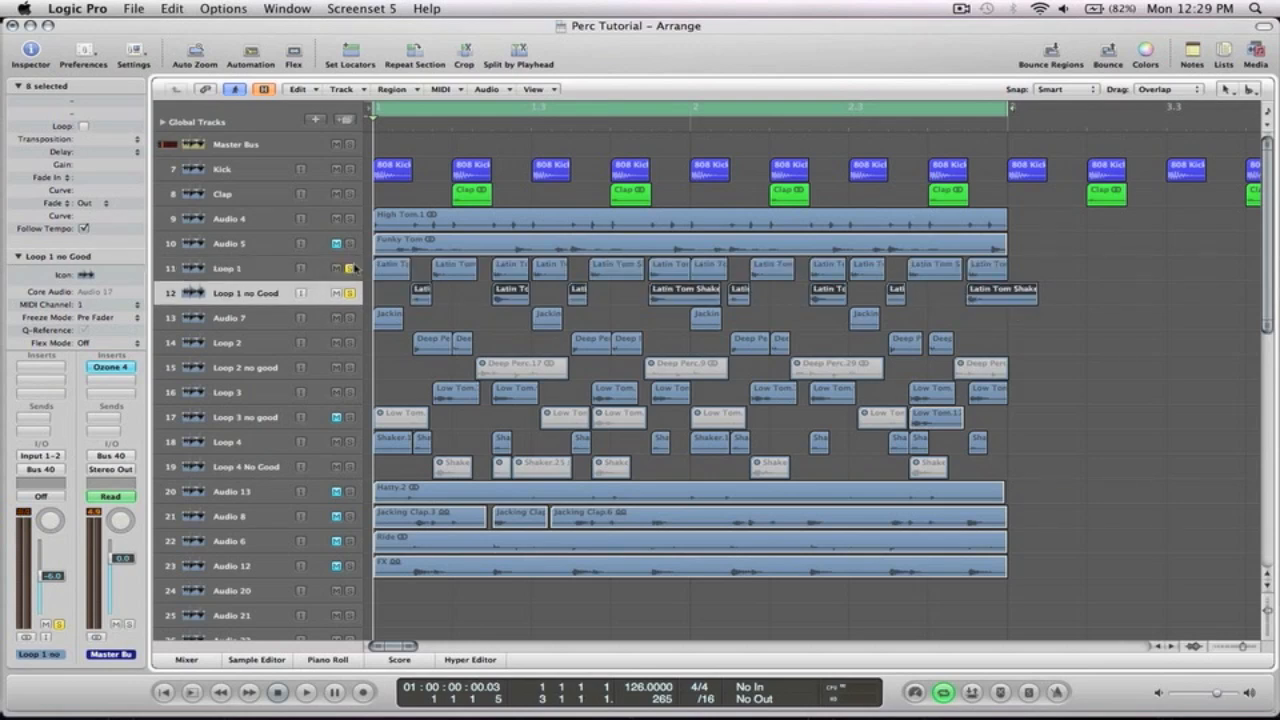
left_click(349, 268)
key("space")
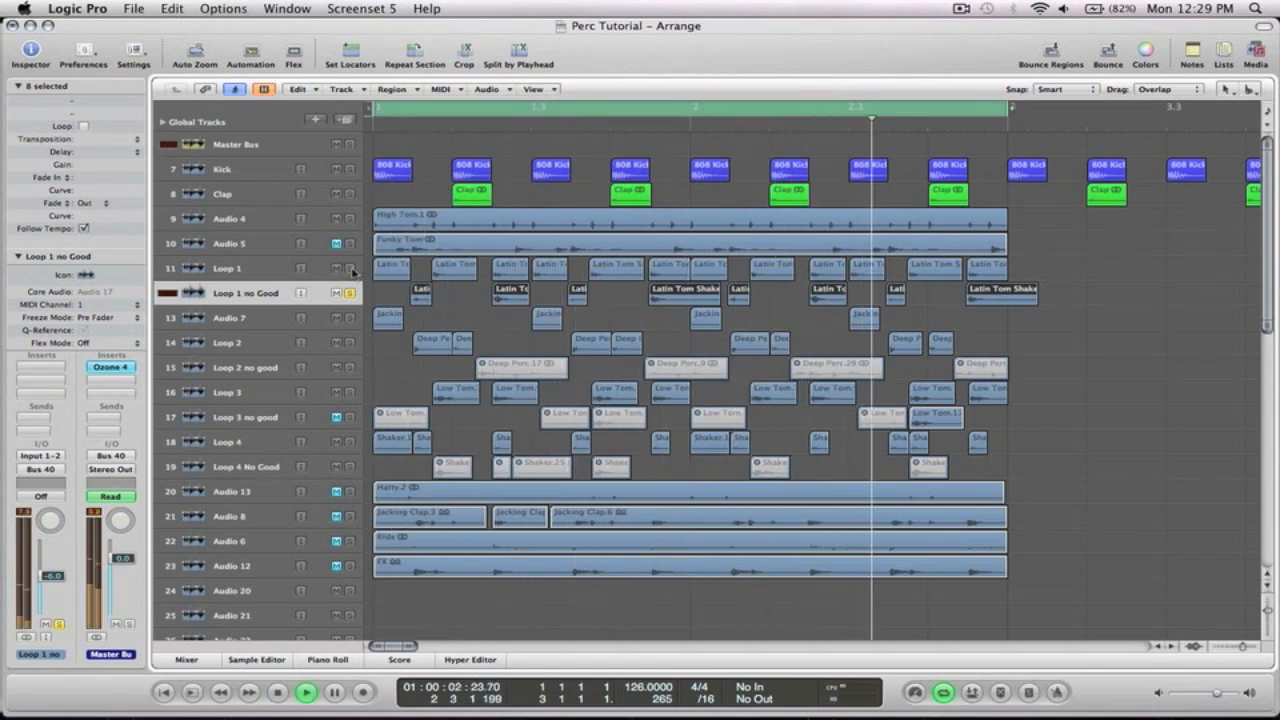
key("space")
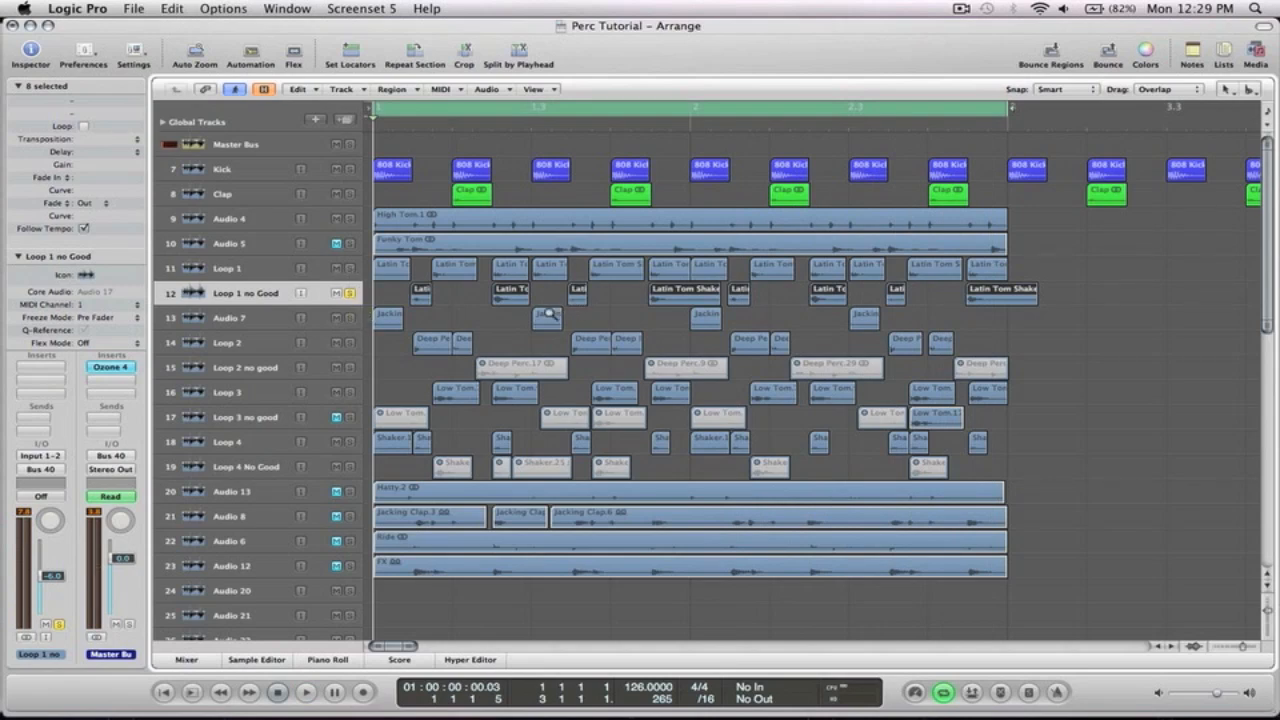
Mute the Loop 1 no Good track again after comparing its slices with Loop 1
left_click_drag(548, 322, 475, 268)
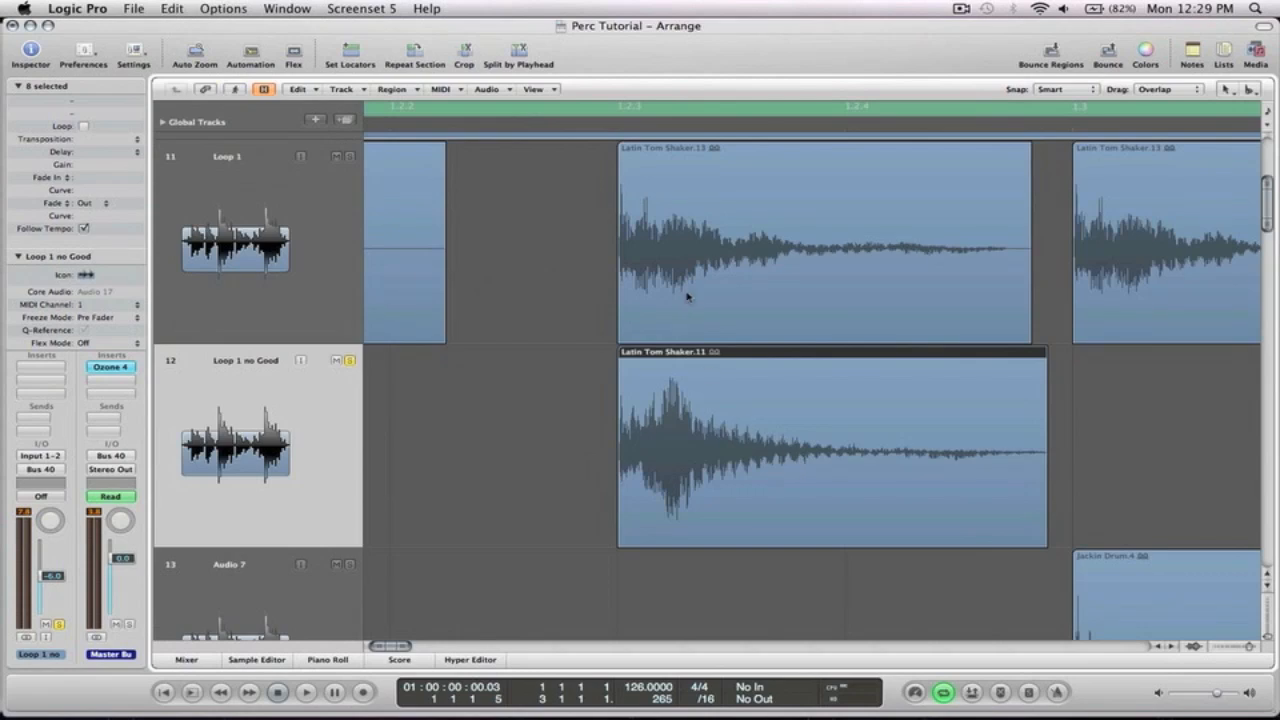
left_click(667, 372, "ctrl+alt")
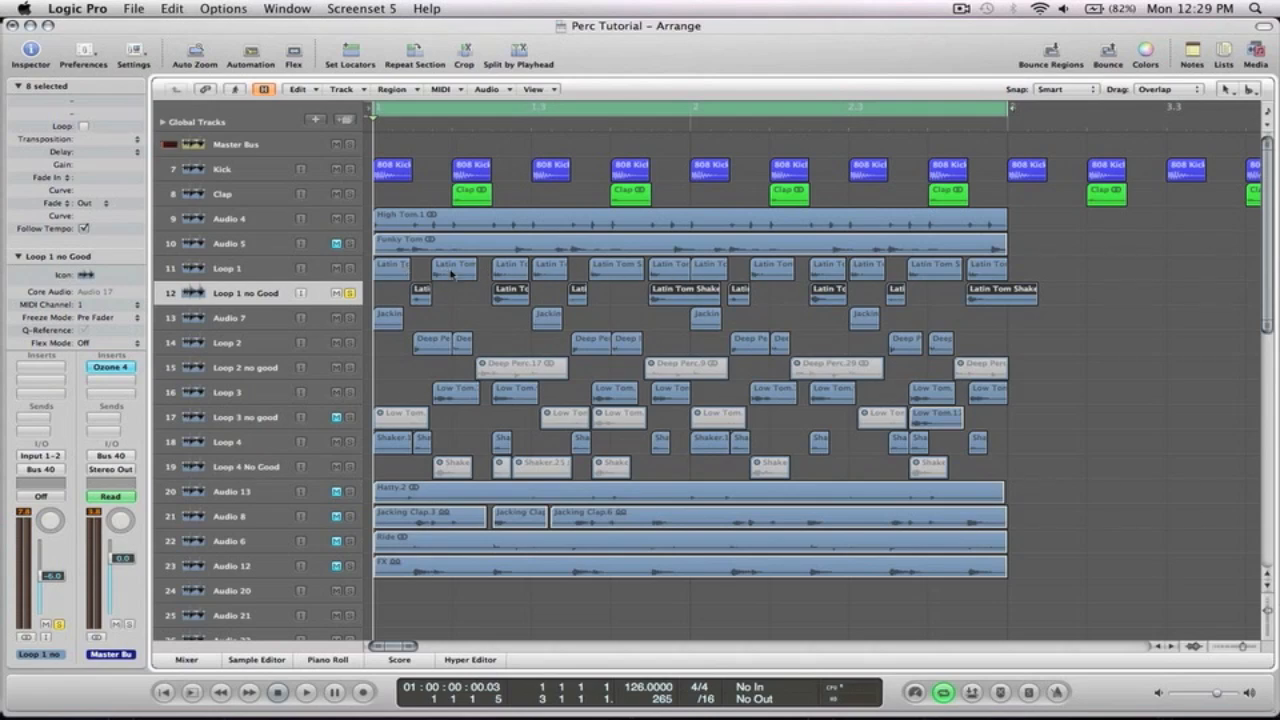
left_click(336, 293)
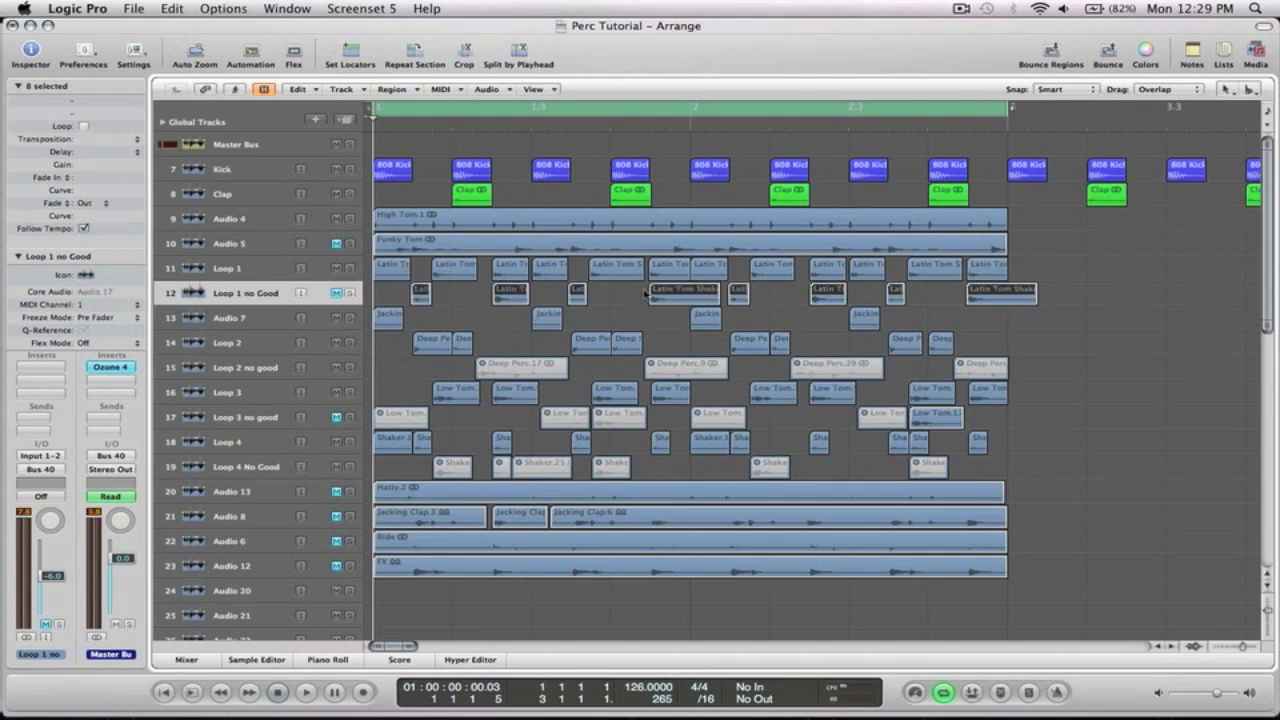
Solo the Loop 2 track, audition it, and select the Loop 2 no good track
scroll(455, 260, "down", 3)
left_click(418, 270)
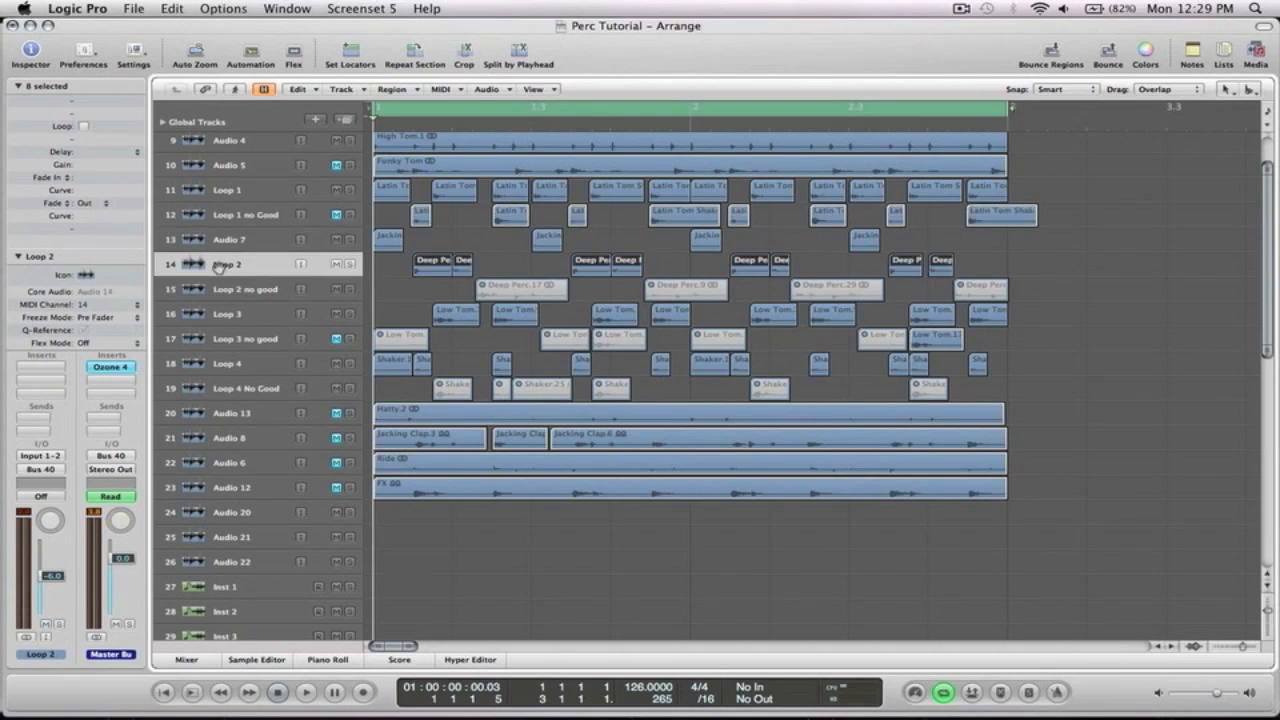
left_click(349, 264)
key("space")
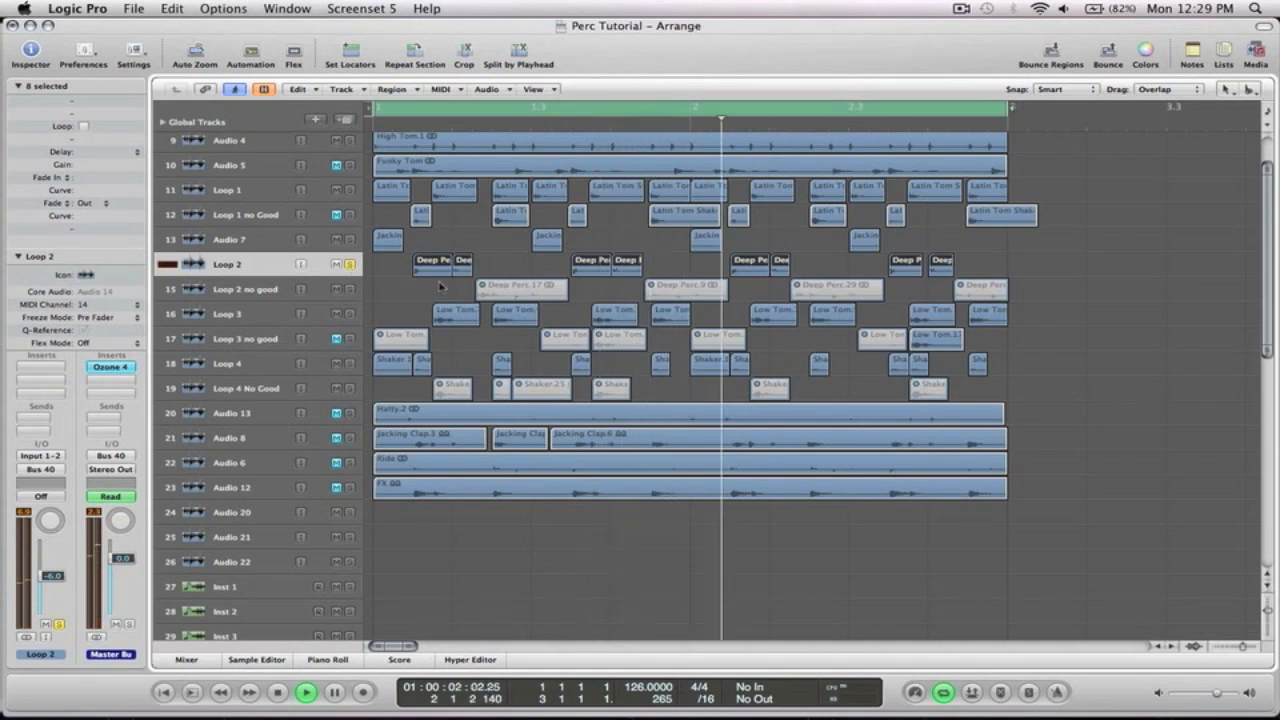
left_click(263, 289)
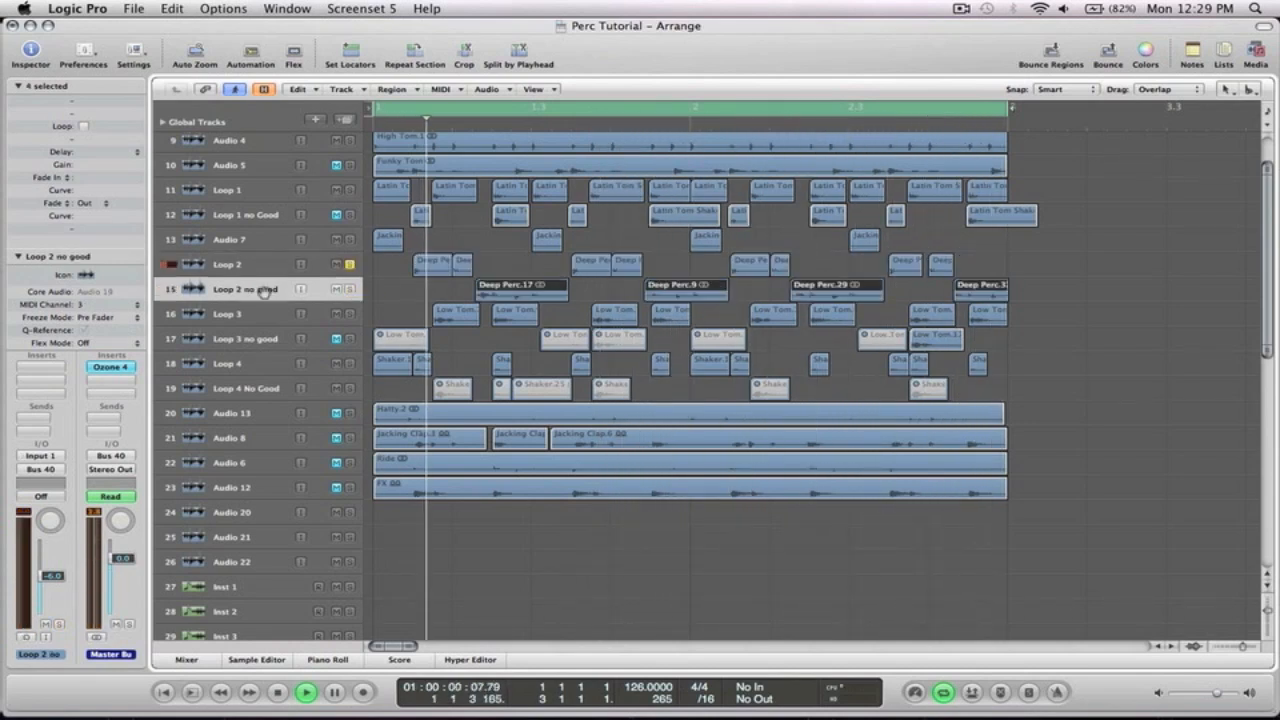
Solo the Loop 2 no good track for comparison, then mute it again
left_click(350, 289)
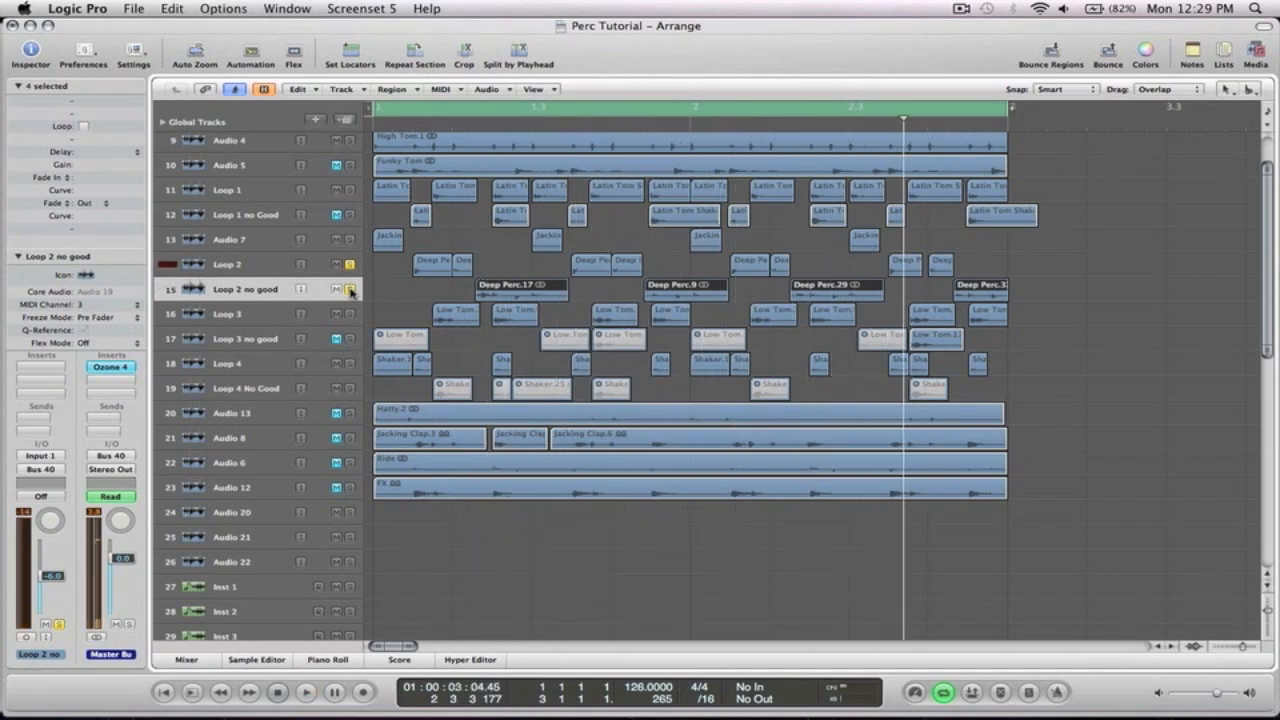
left_click(335, 290)
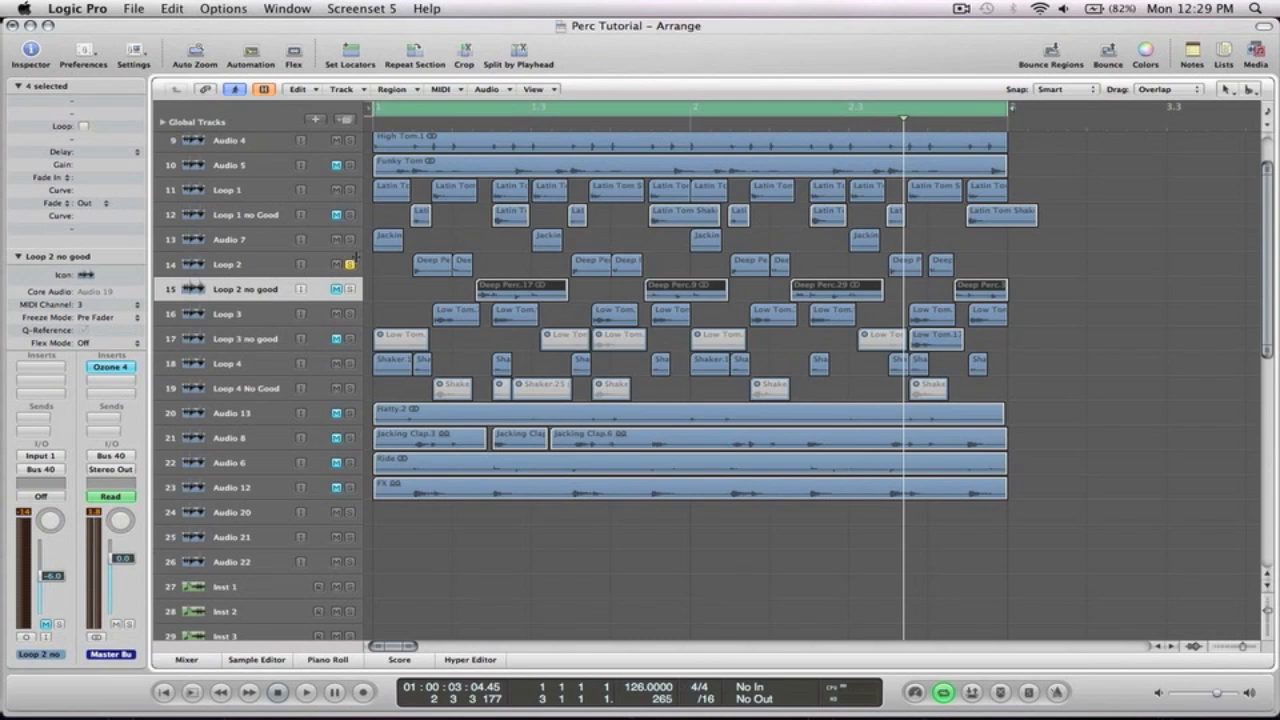
Audition Loop 3, then unmute and solo the Loop 3 no good track and audition it
scroll(348, 316, "down", 2)
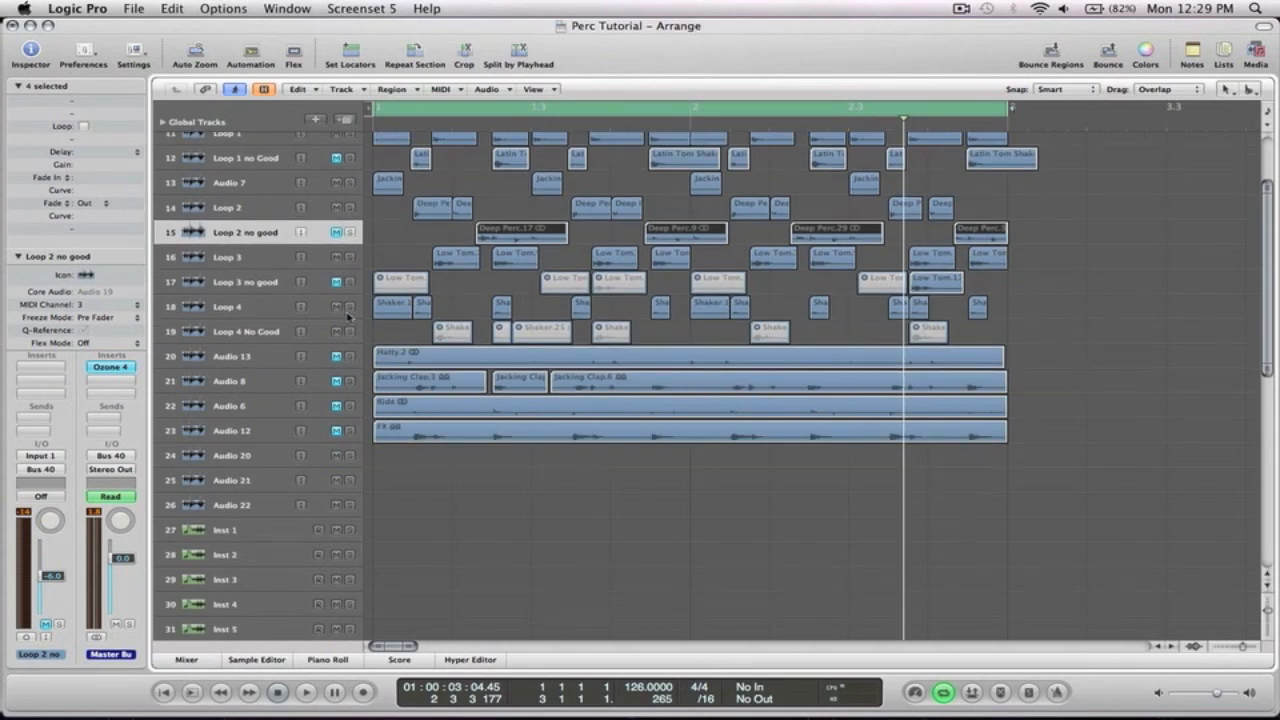
key("space")
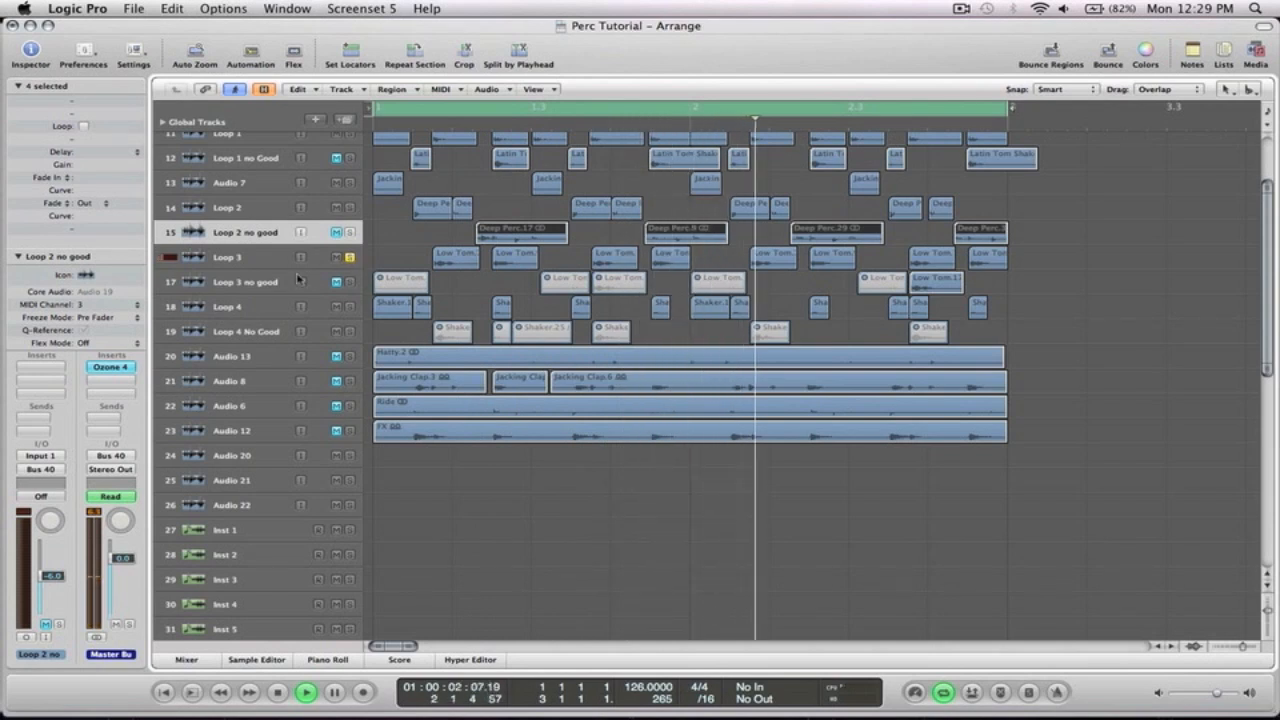
left_click(264, 282)
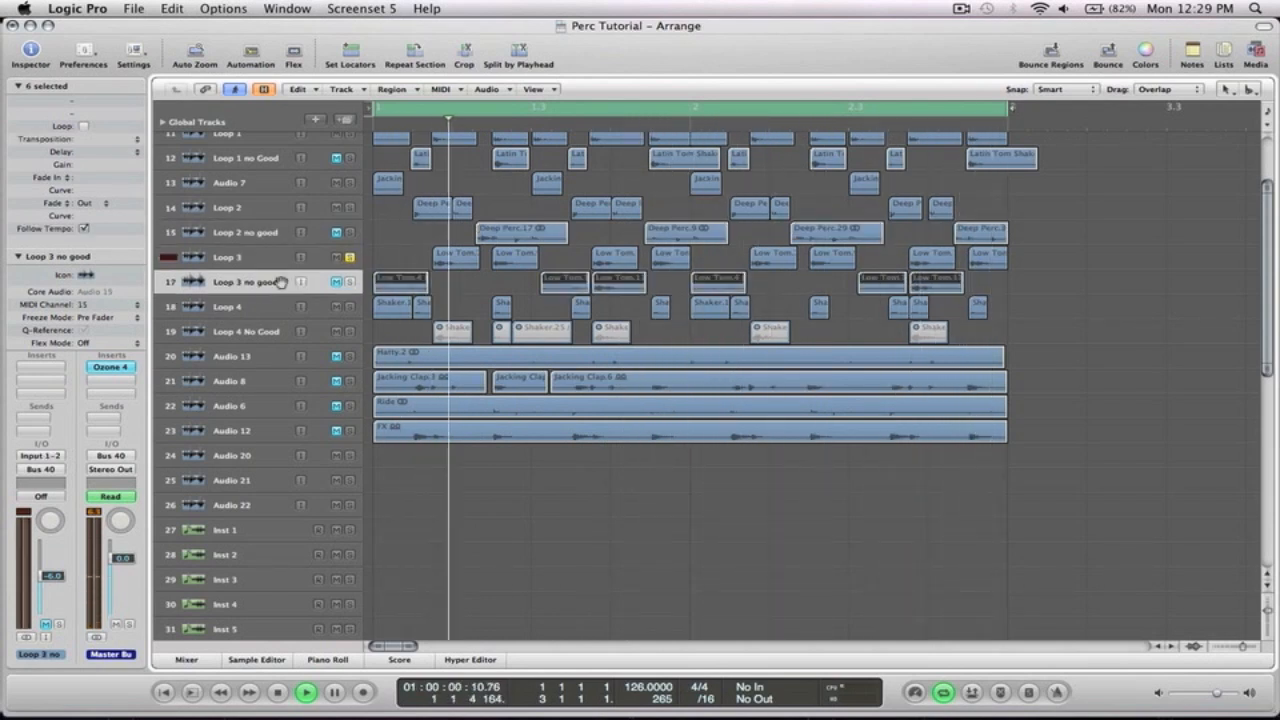
left_click(336, 282)
left_click(350, 283)
key("space")
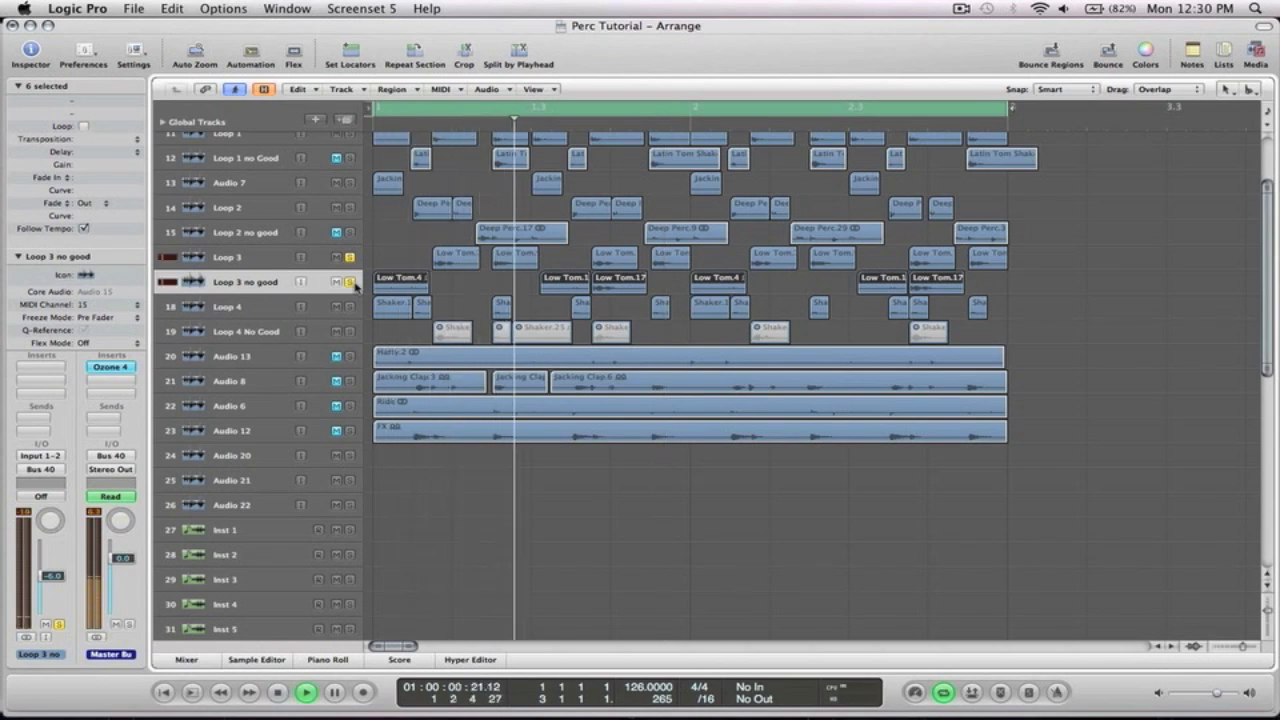
key("space")
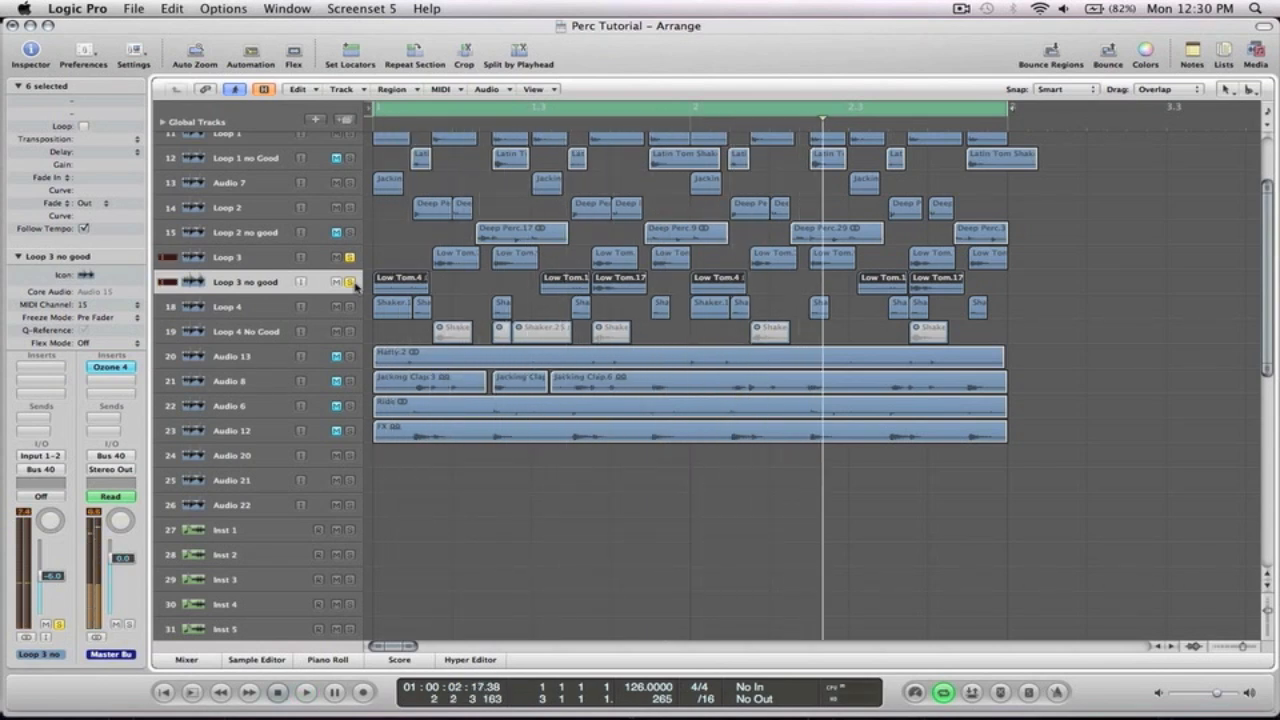
Unsolo and mute the Loop 3 no good track again
left_click(350, 283)
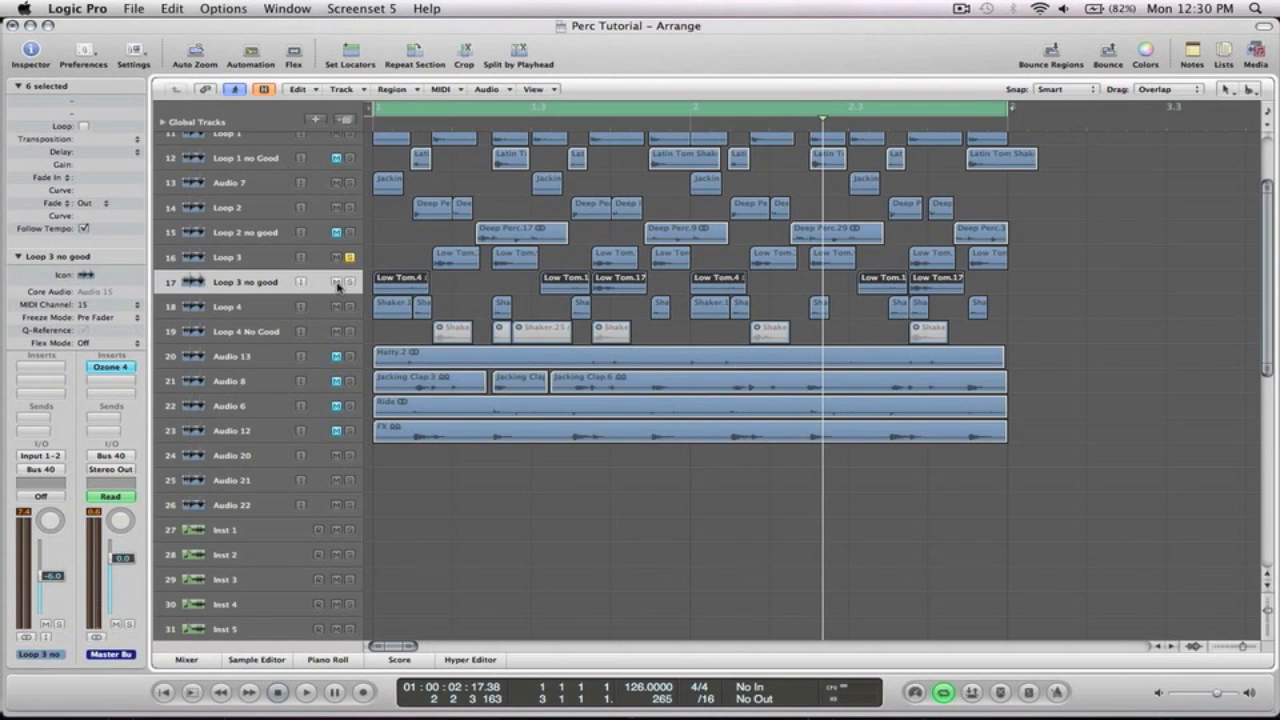
left_click(337, 283)
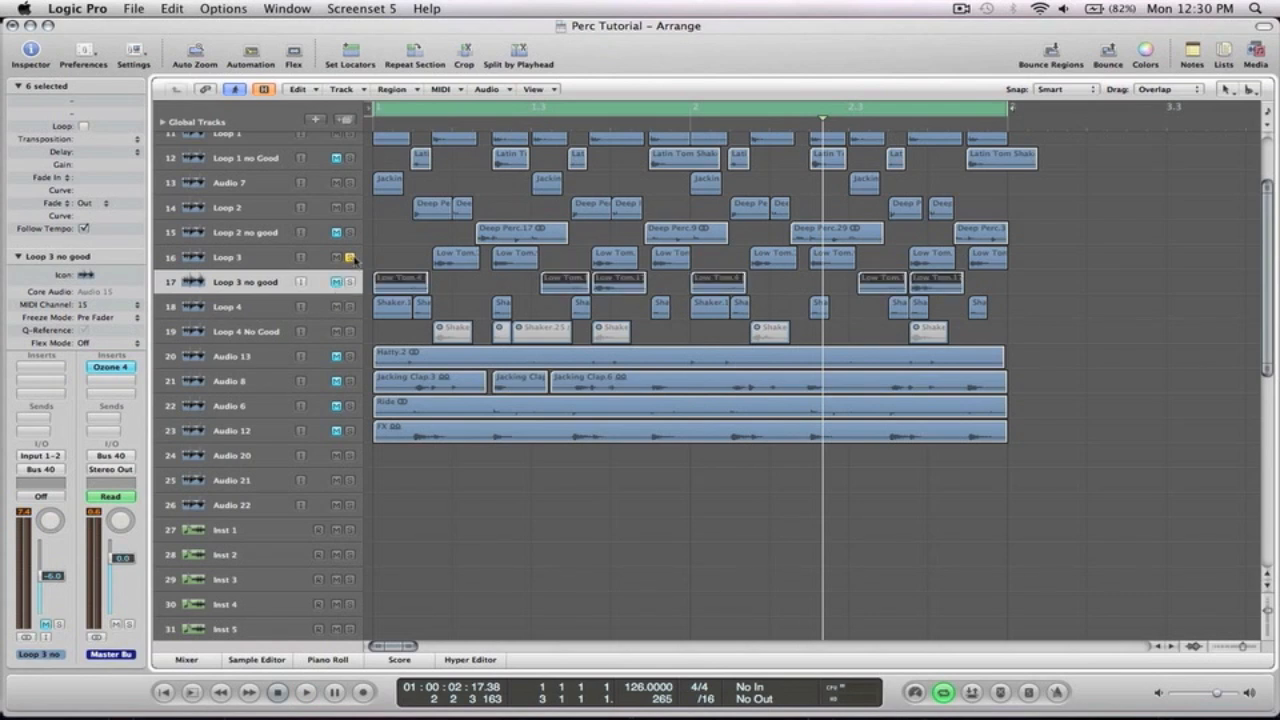
Select and solo the Loop 4 track, then audition it
left_click(235, 305)
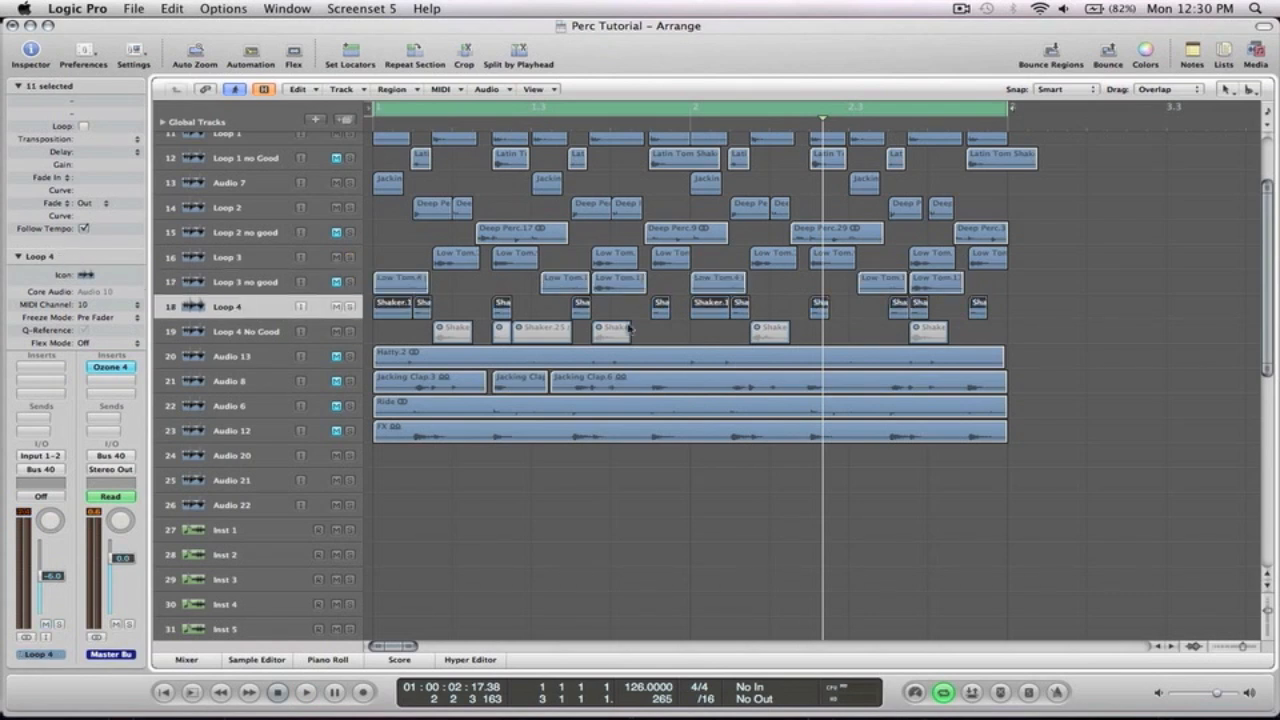
left_click(349, 307)
key("space")
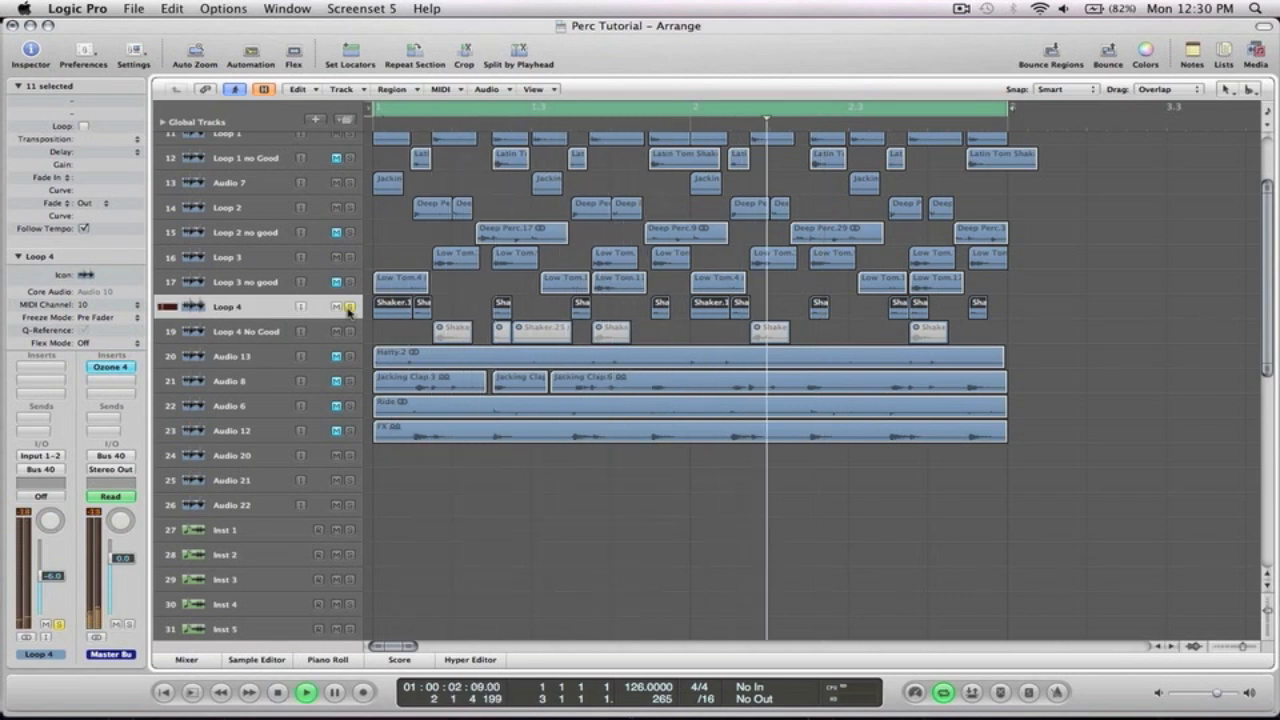
key("space")
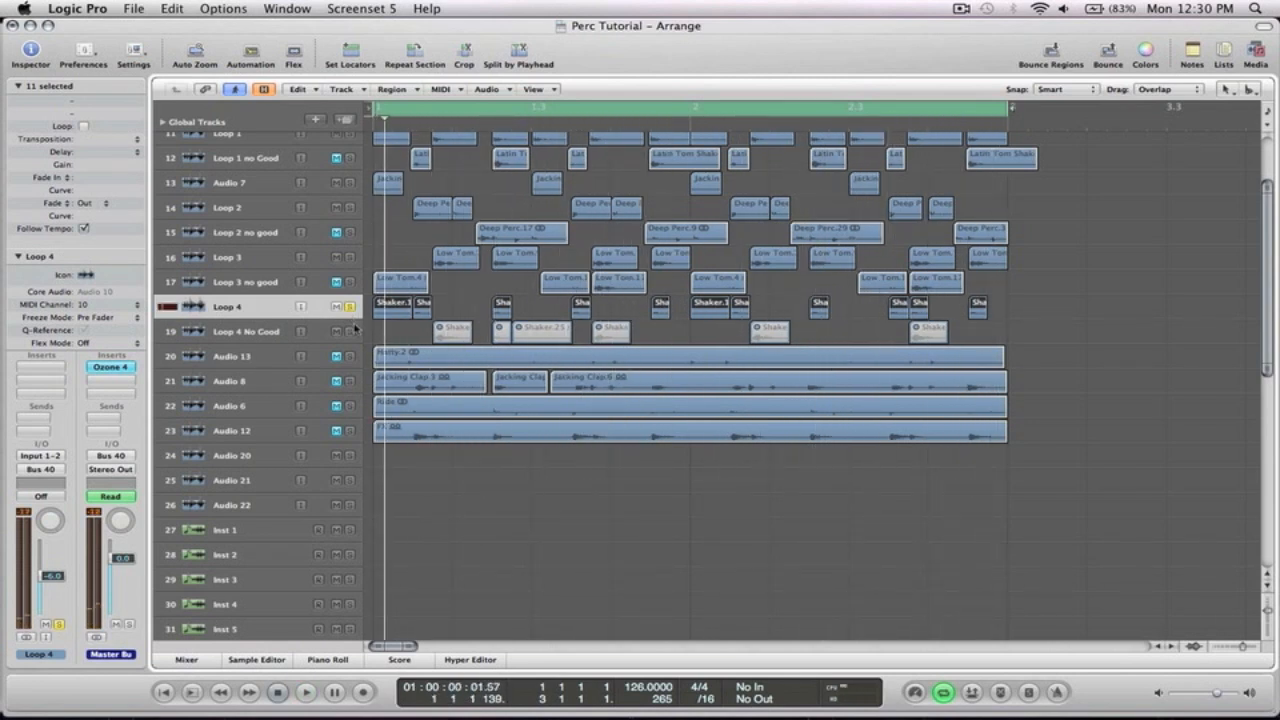
Audition the Loop 4 No Good track, then mute it again
left_click(266, 332)
key("space")
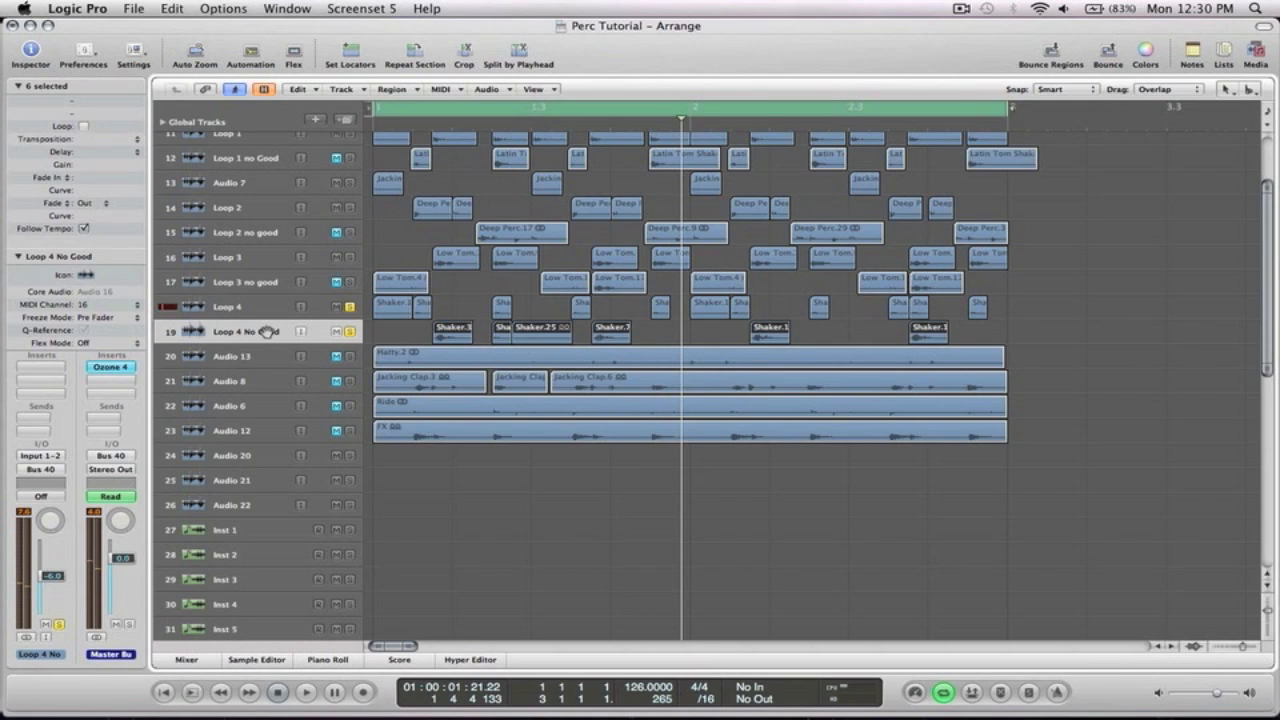
key("m")
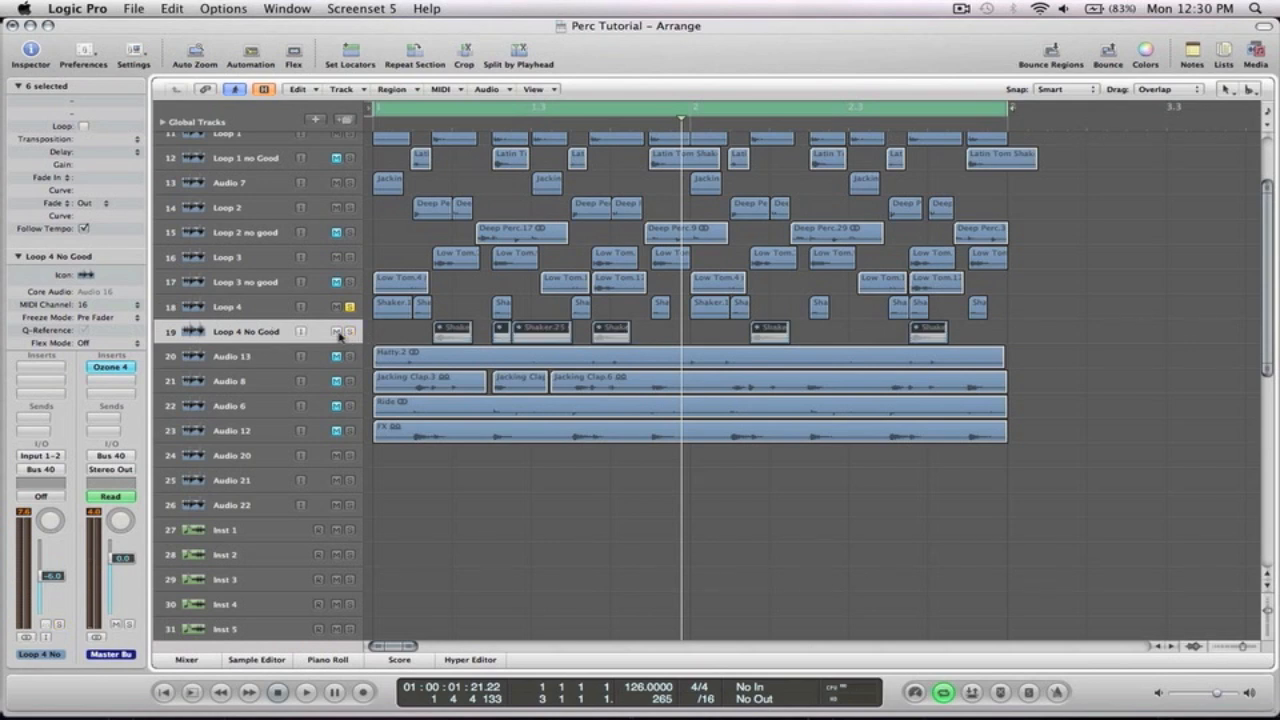
left_click(336, 332)
key("space")
key("space")
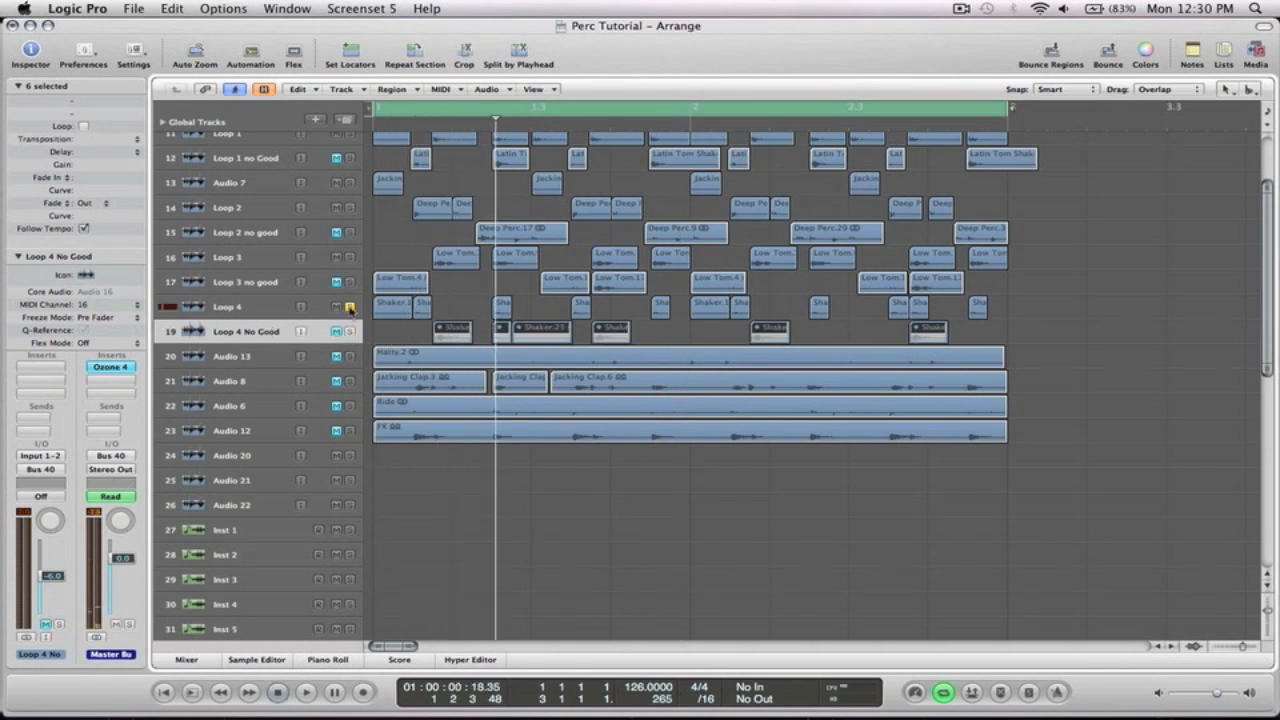
Play back the full percussion arrangement with all tracks
left_click(723, 306, "ctrl+alt")
left_click_drag(535, 349, 372, 150)
left_click(1007, 293)
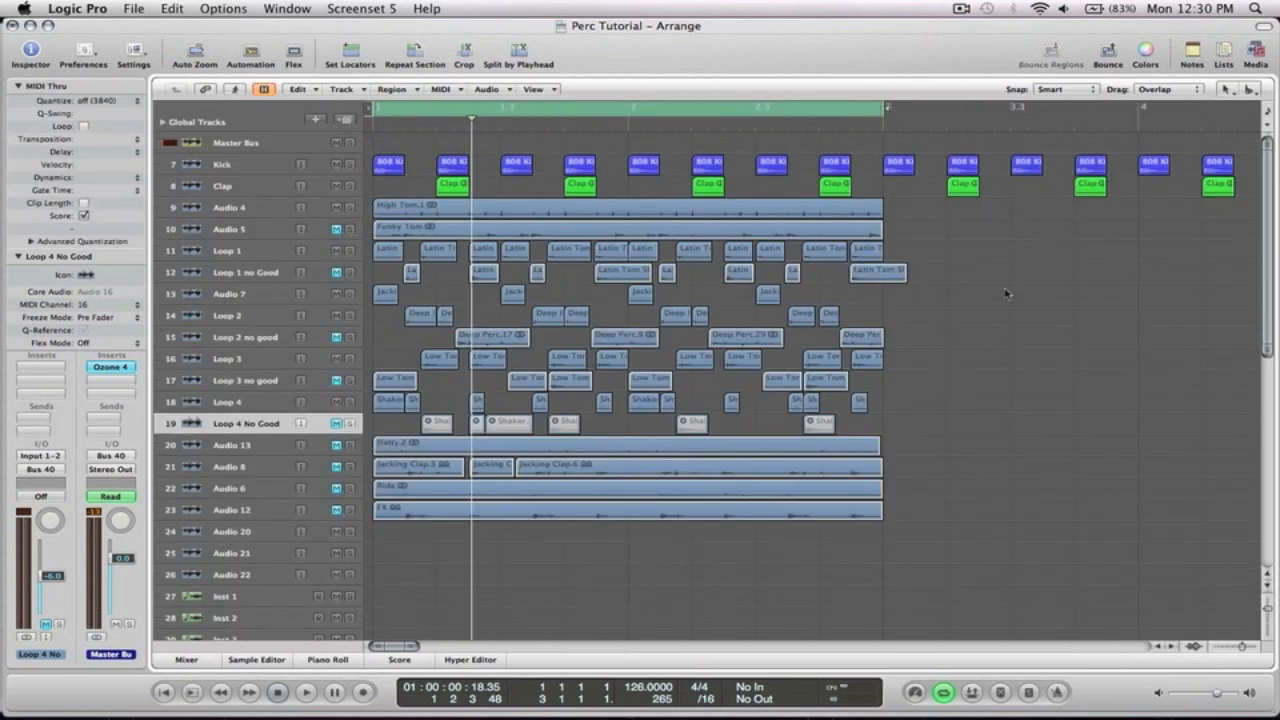
key("space")
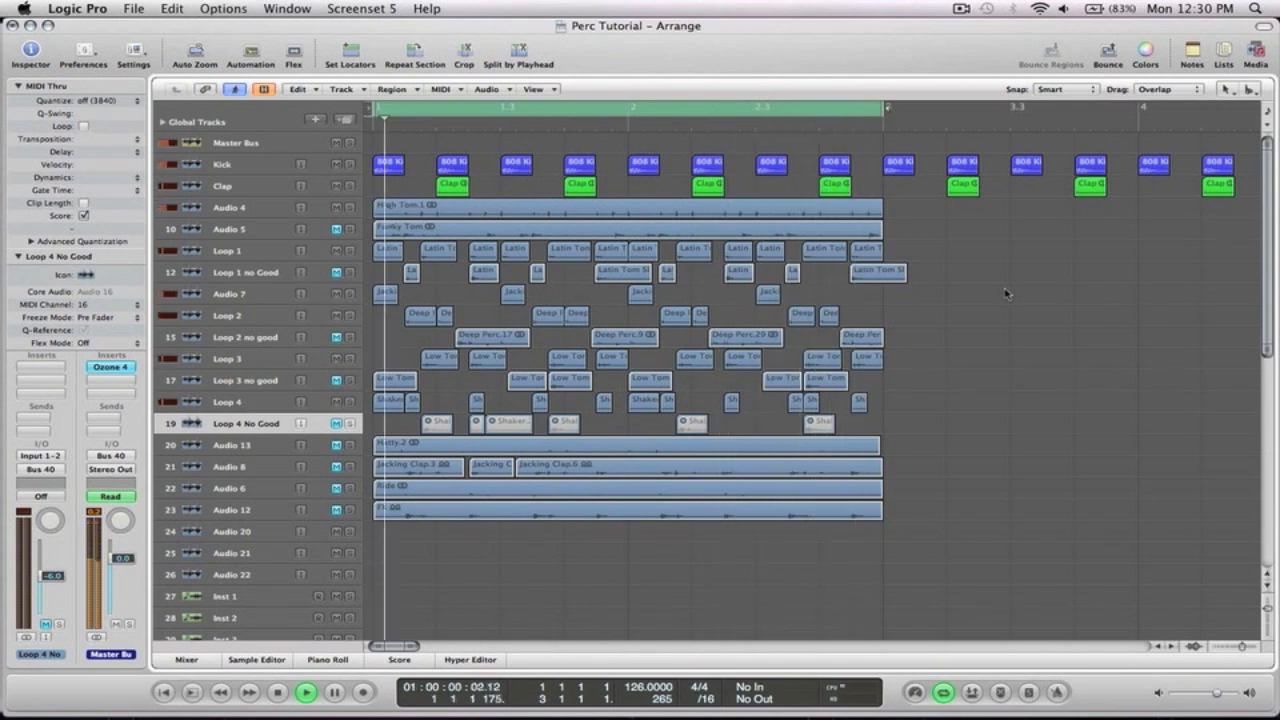
key("space")
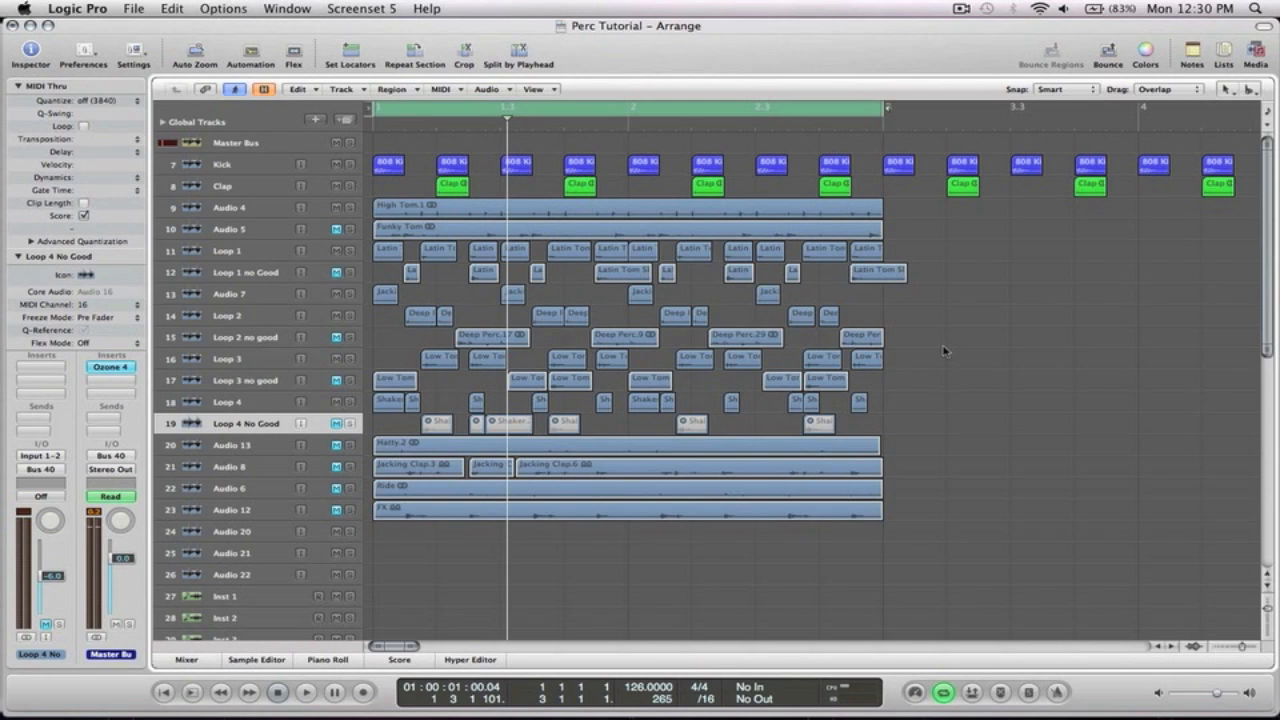
Join all sliced regions on the Loop 1 track into a single region
left_click_drag(944, 316, 347, 232)
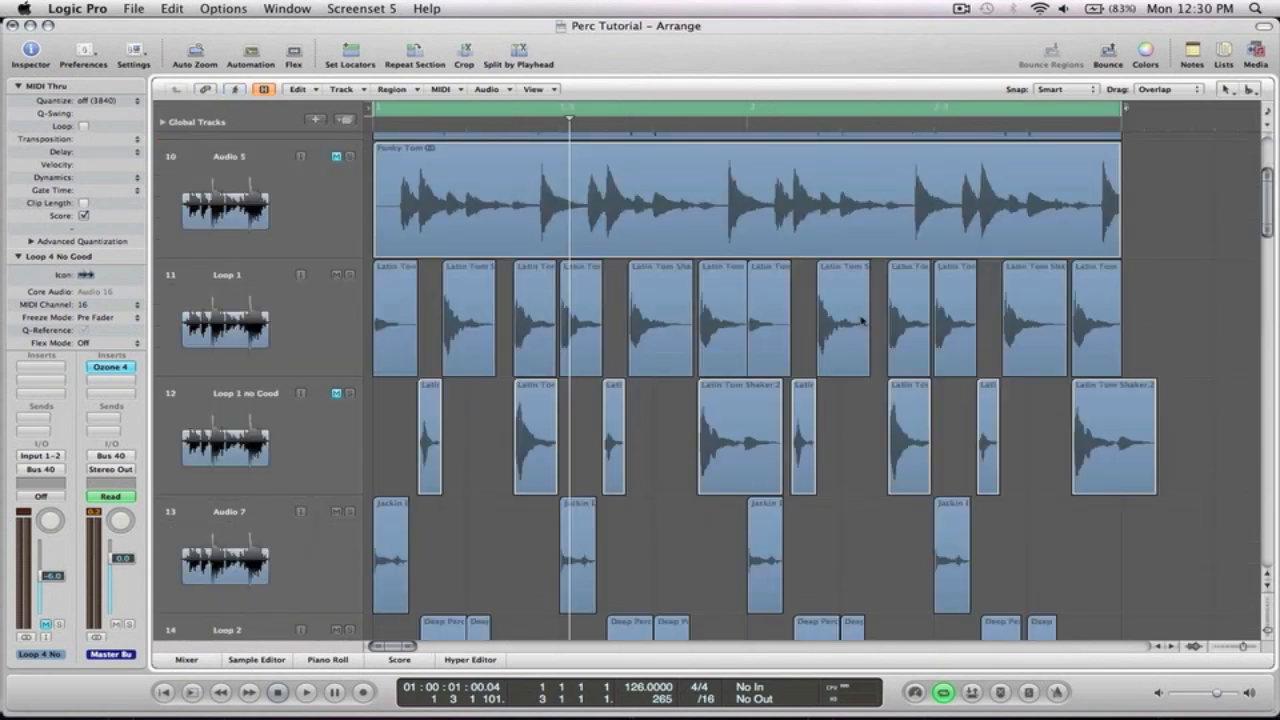
left_click_drag(1163, 351, 1033, 226)
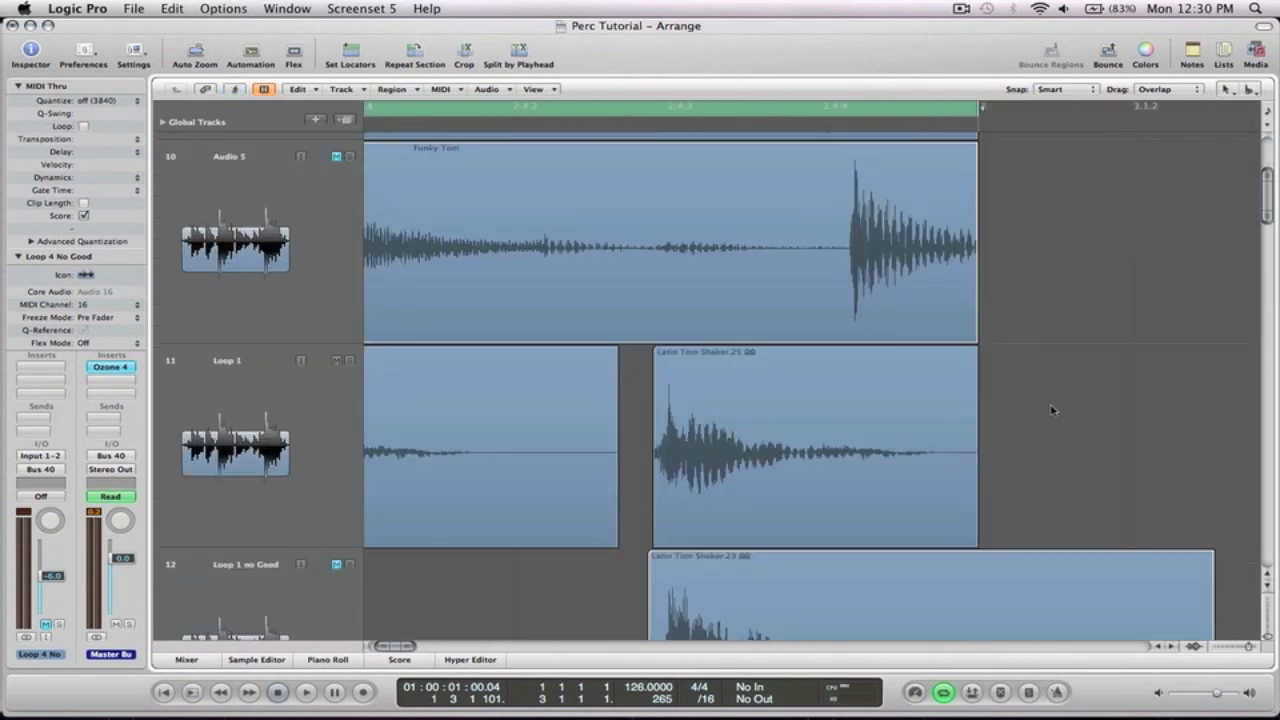
left_click(1051, 409, "ctrl+alt")
left_click_drag(1190, 312, 381, 325)
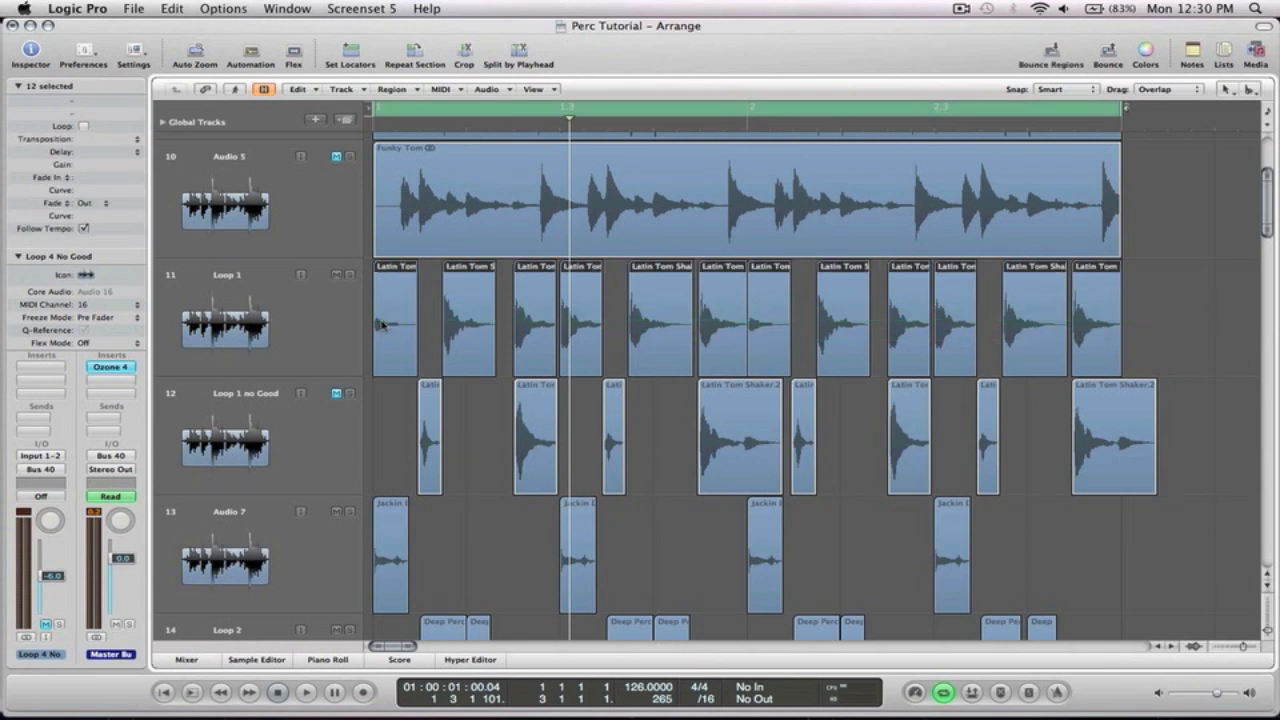
key("super+j")
key("Return")
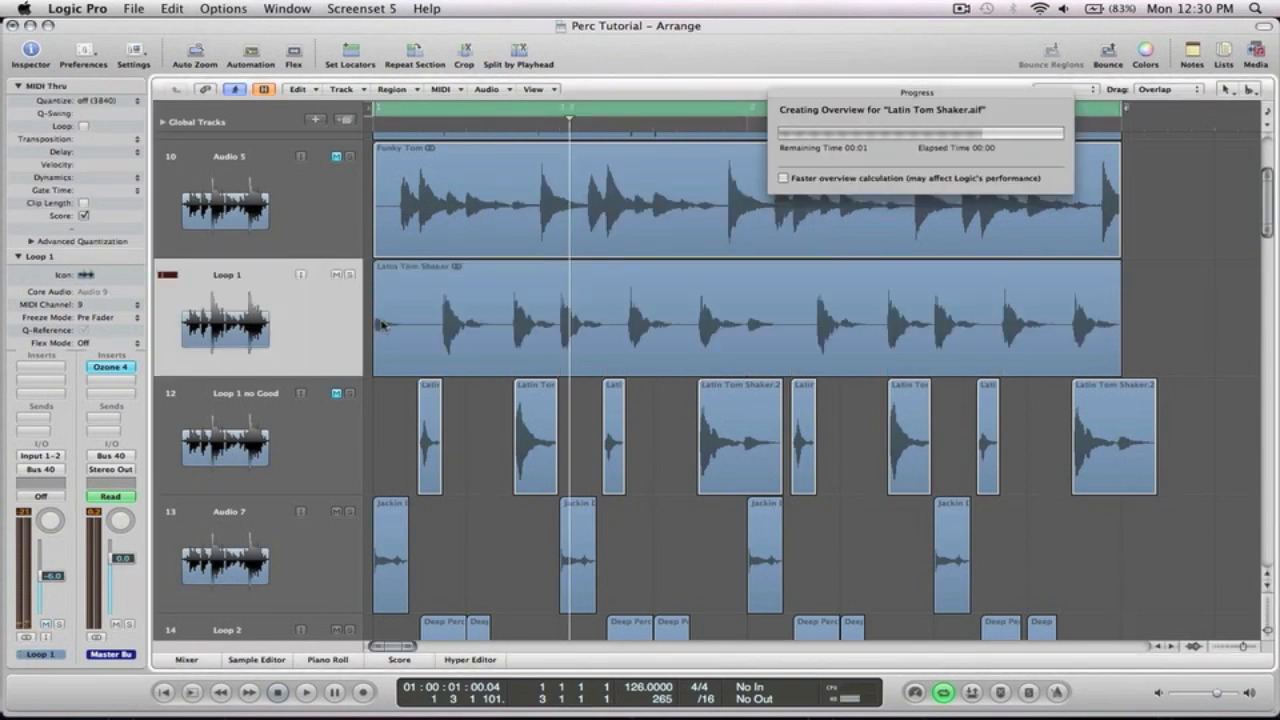
Set the Loop 1 track's Flex Mode to Rhythmic
left_click(454, 306)
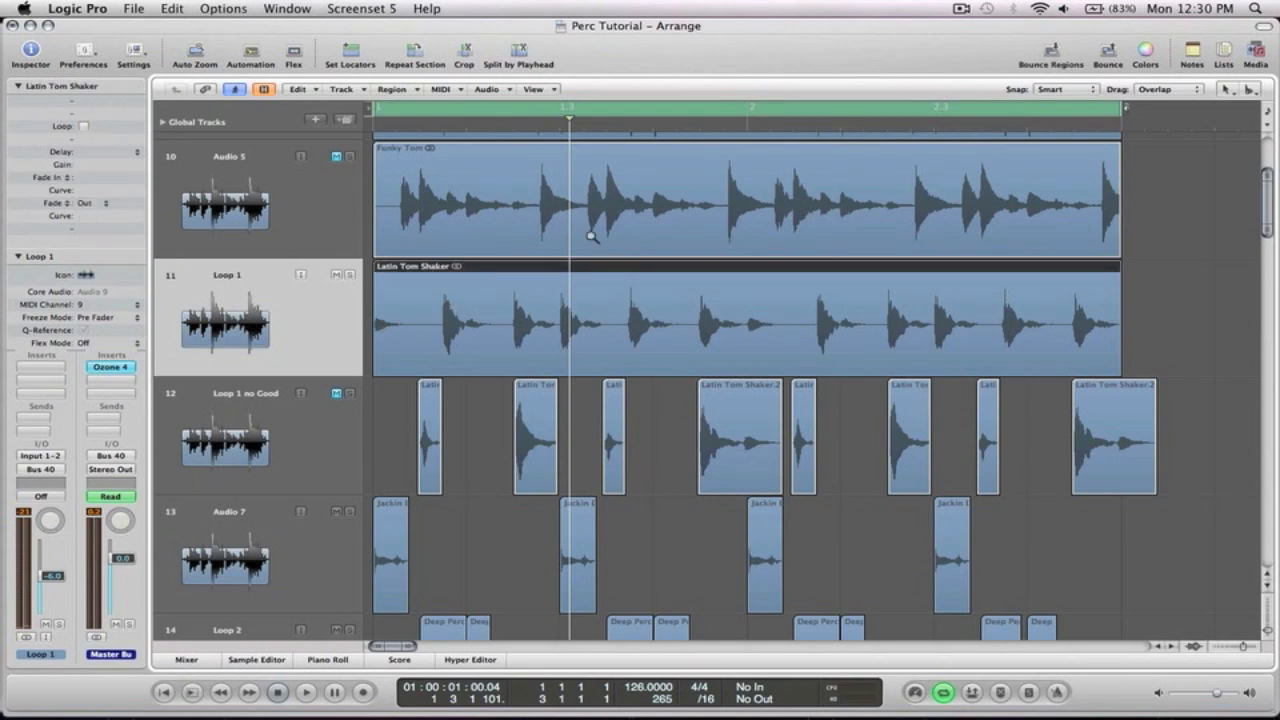
key("z")
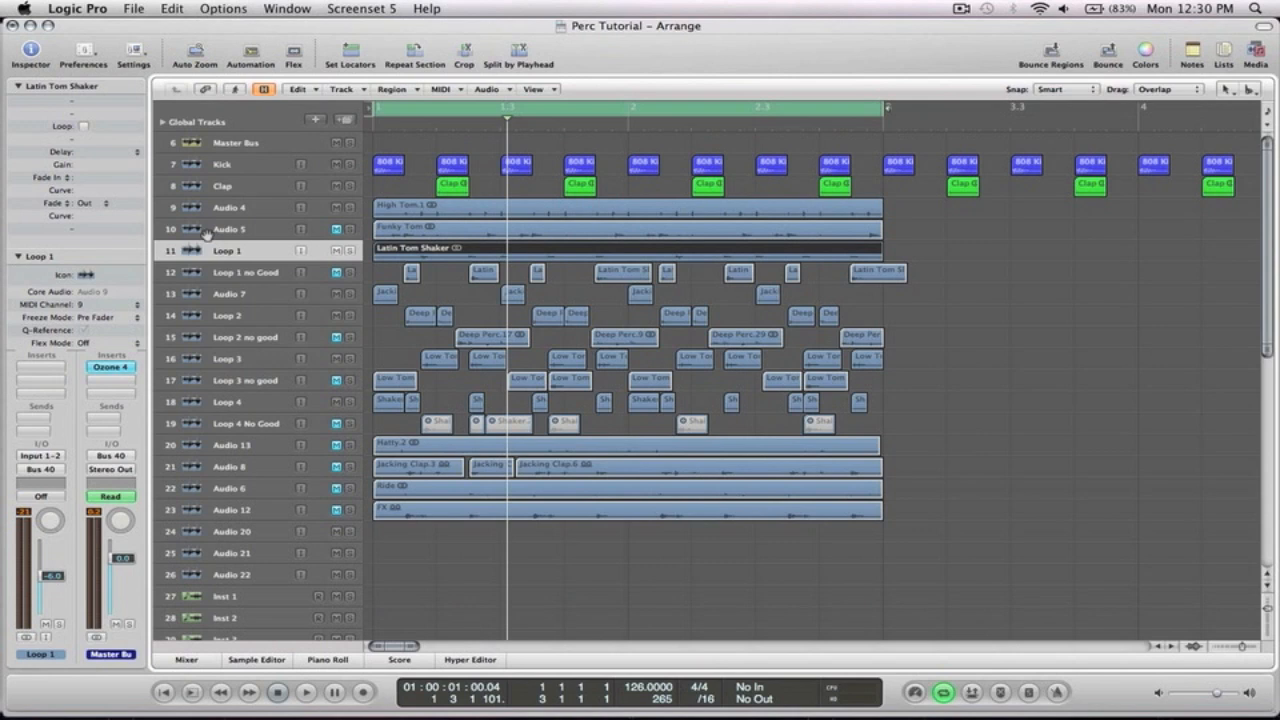
left_click(84, 345)
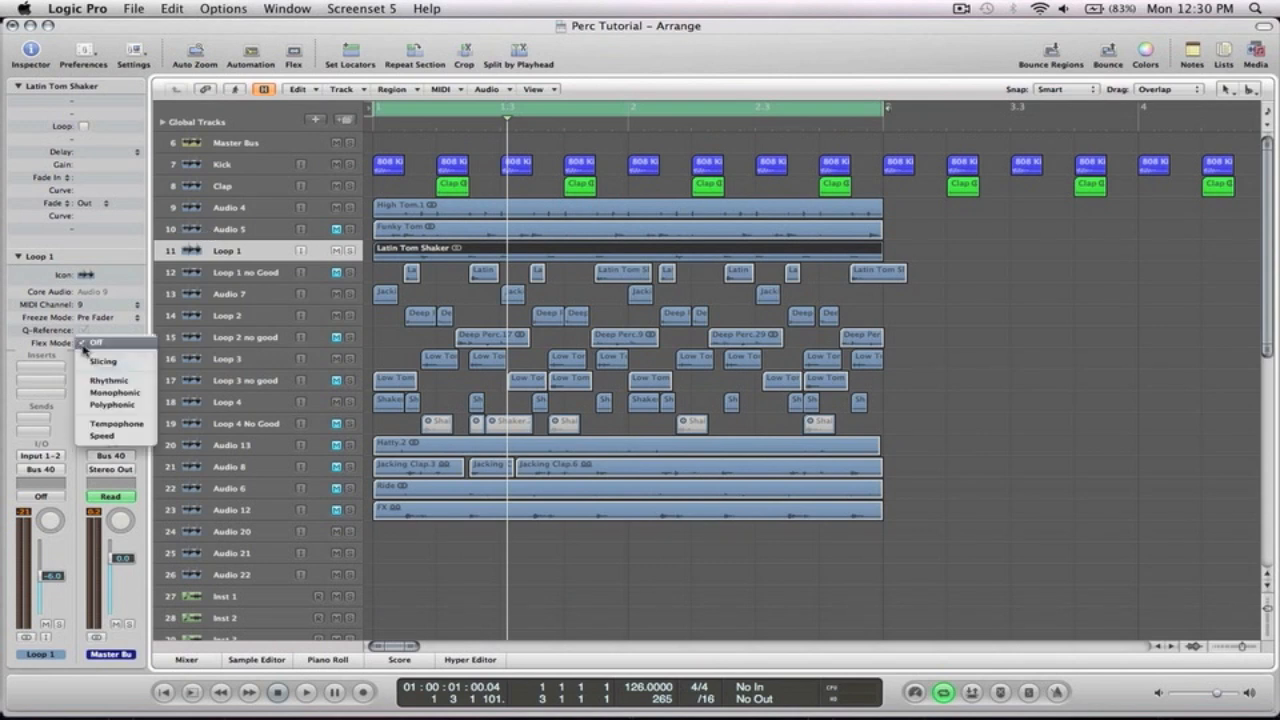
left_click(108, 380)
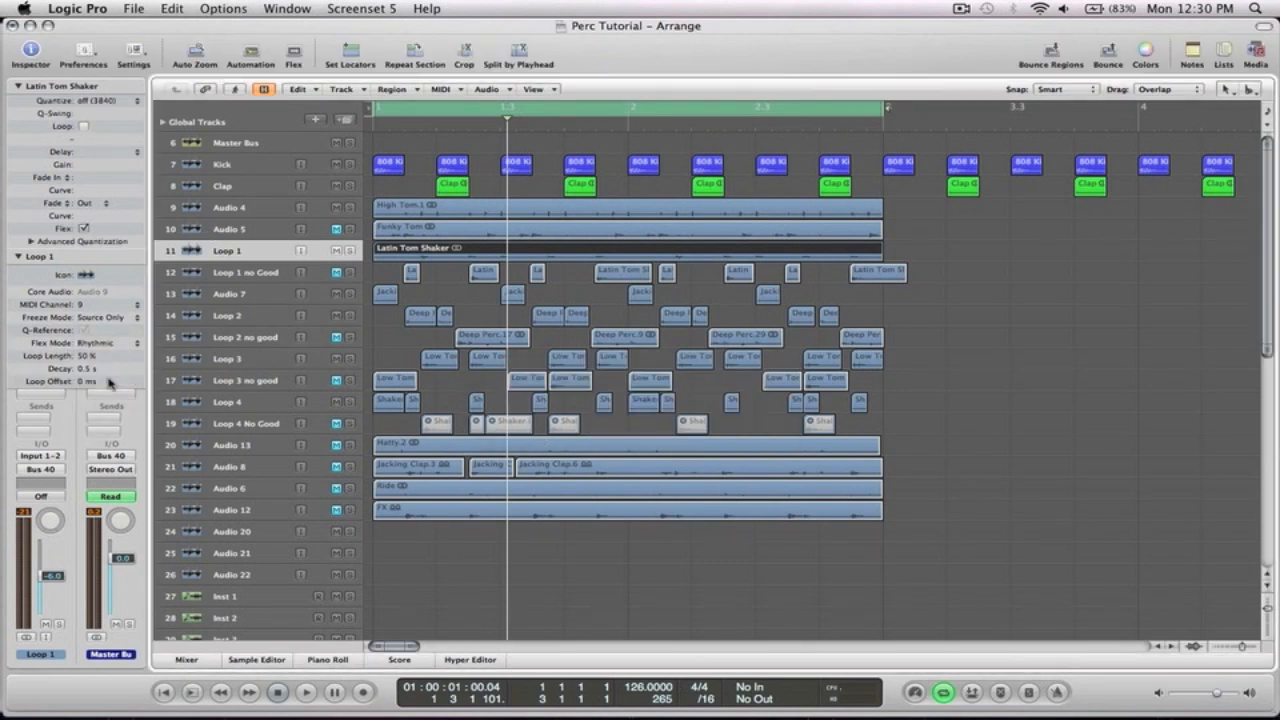
Quantize the High Tom region on Audio 4 to 16C Swing
left_click(229, 207)
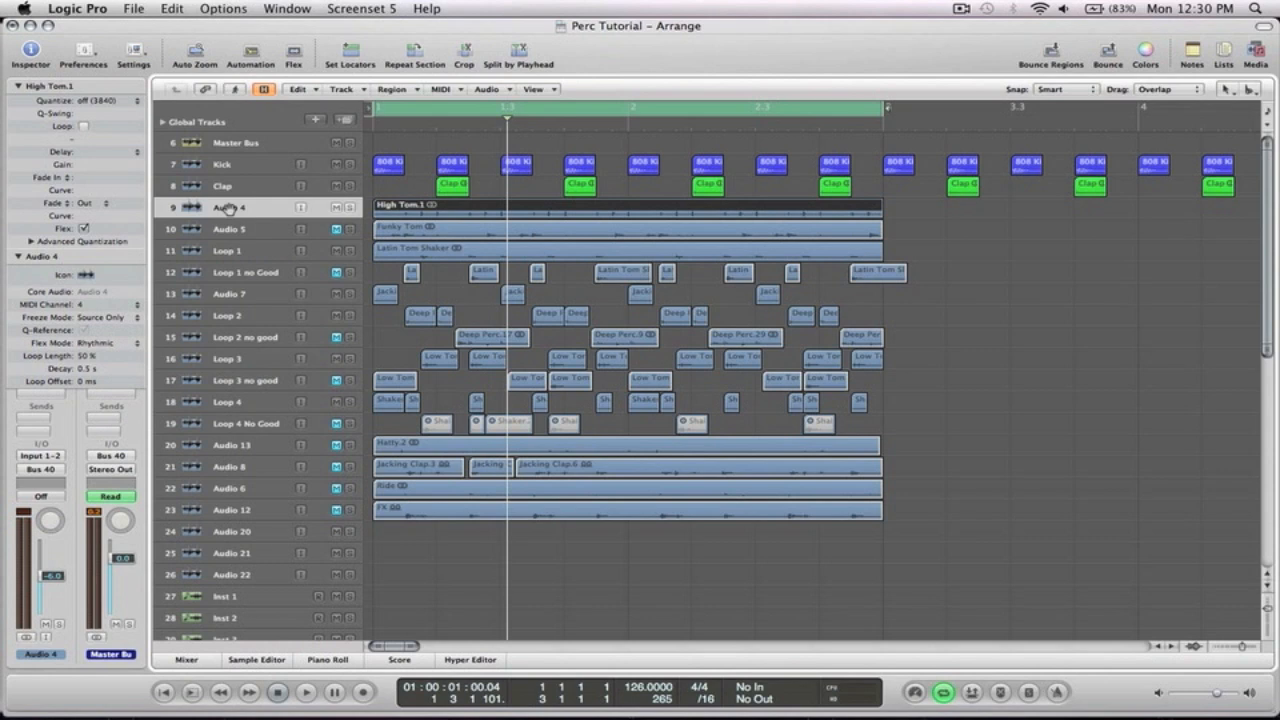
left_click(108, 102)
scroll(108, 102, "up", 5)
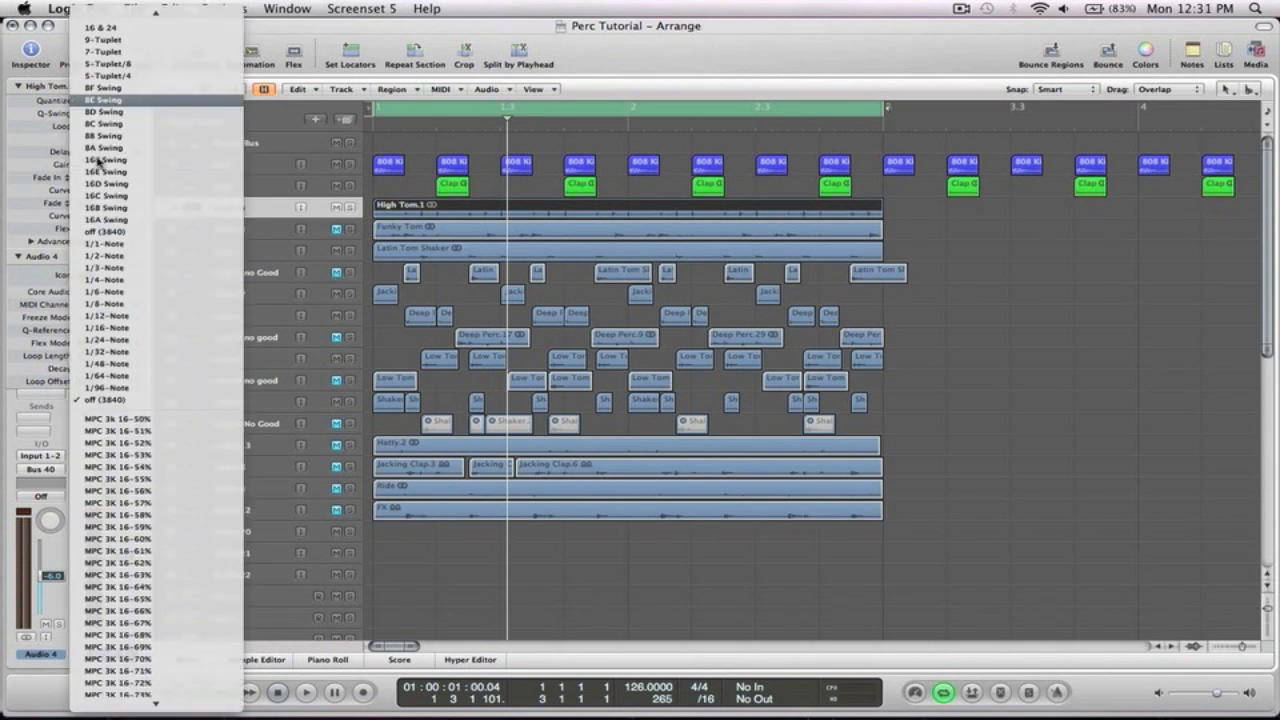
left_click(114, 199)
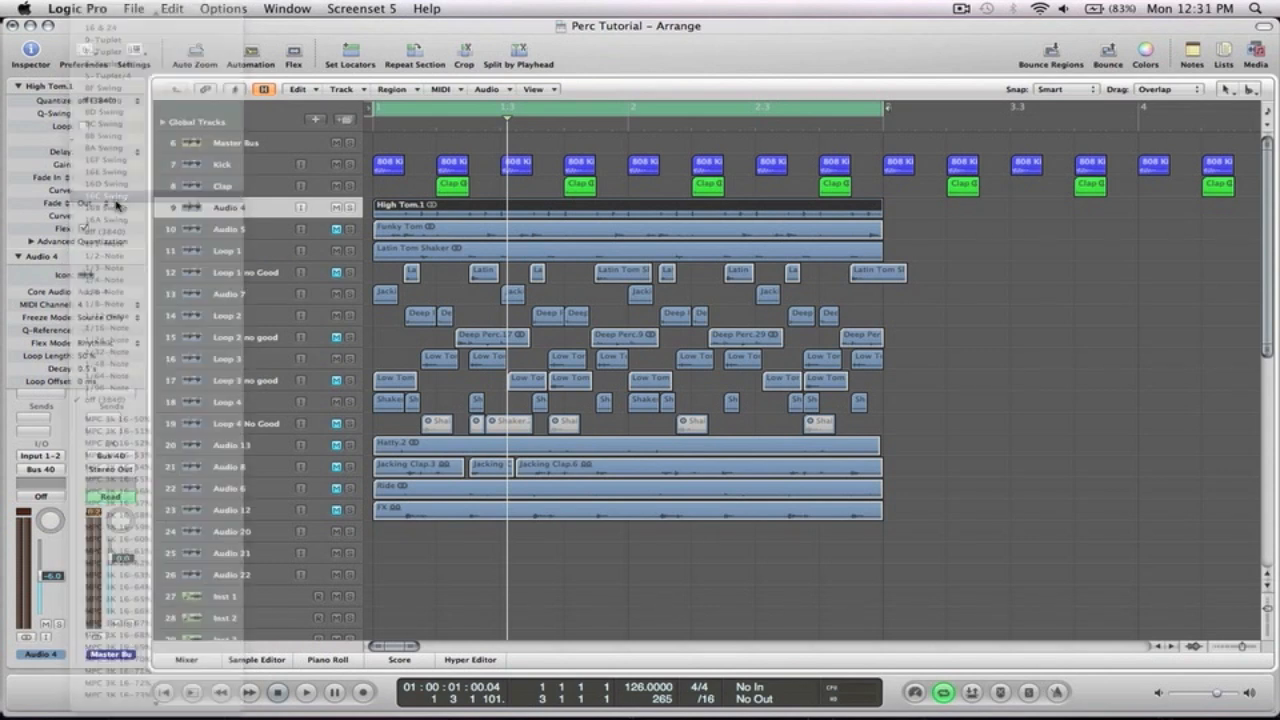
Set the Loop 1 Latin Tom Shaker region's quantize to off (3840)
left_click(230, 251)
left_click(103, 103)
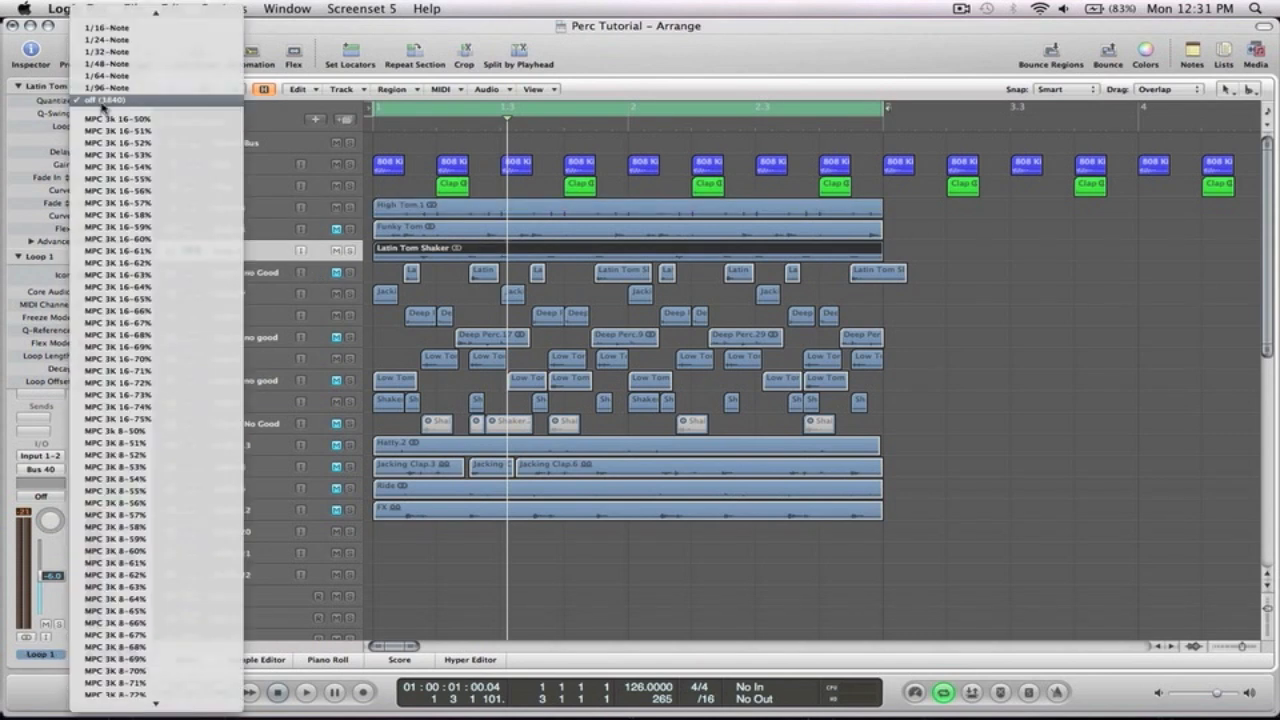
mouse_move(110, 8)
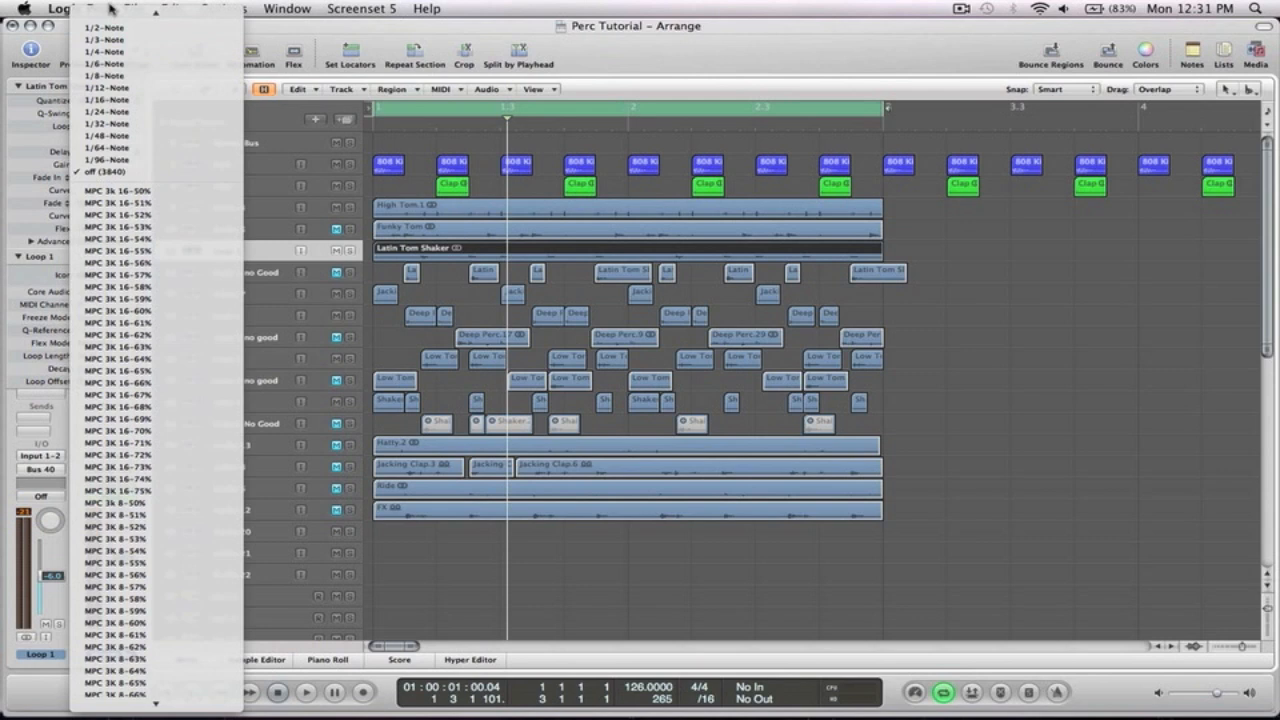
left_click(146, 176)
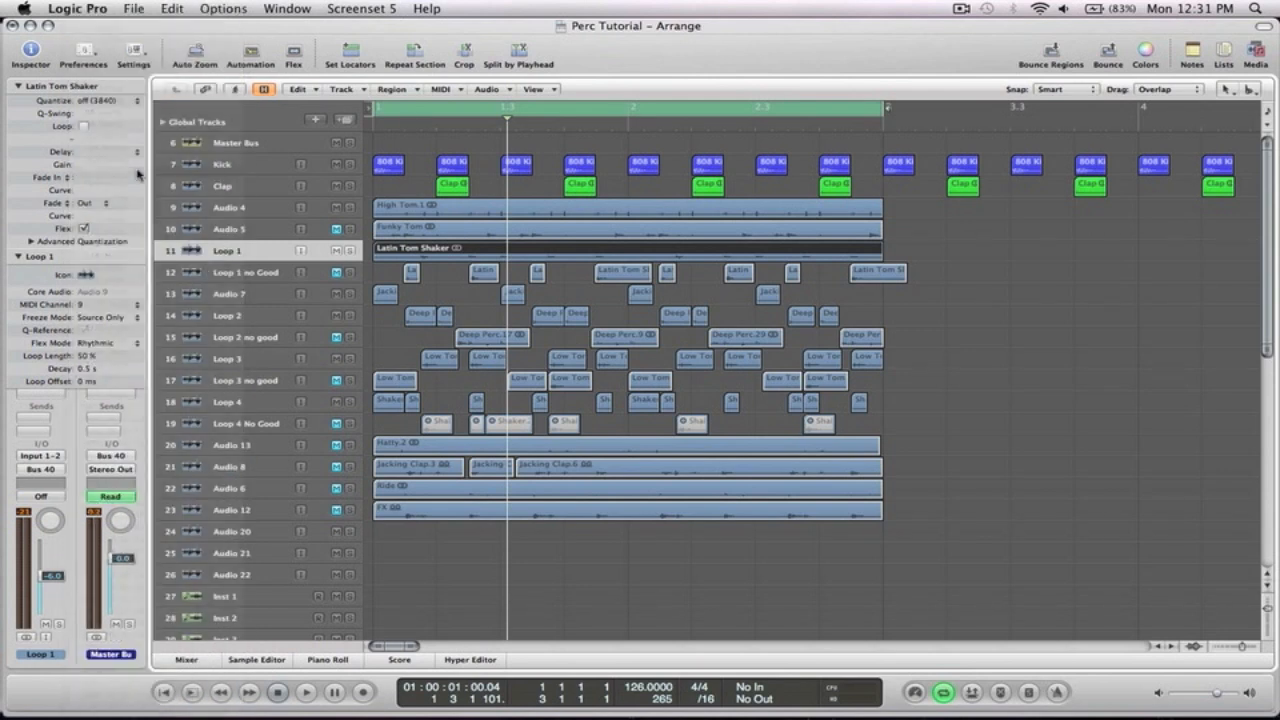
Play back the reorganized percussion tracks from the start to review the arrangement
left_click(980, 293)
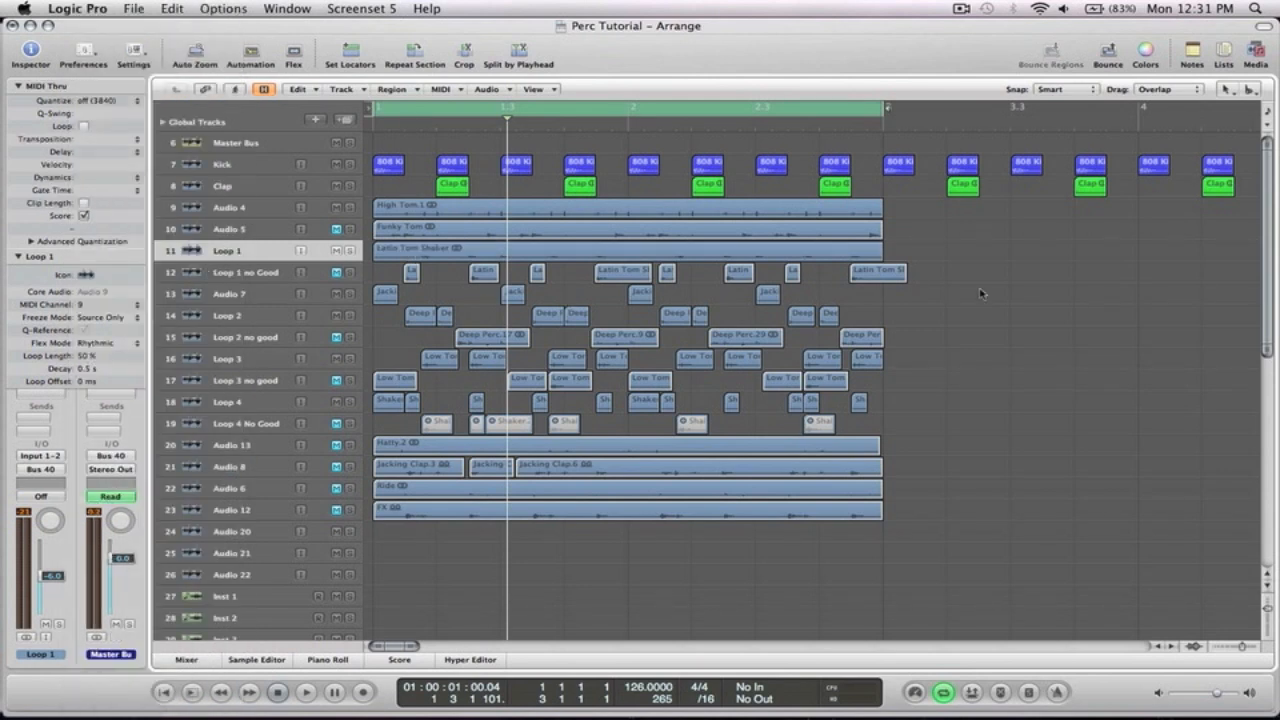
left_click_drag(928, 540, 370, 130)
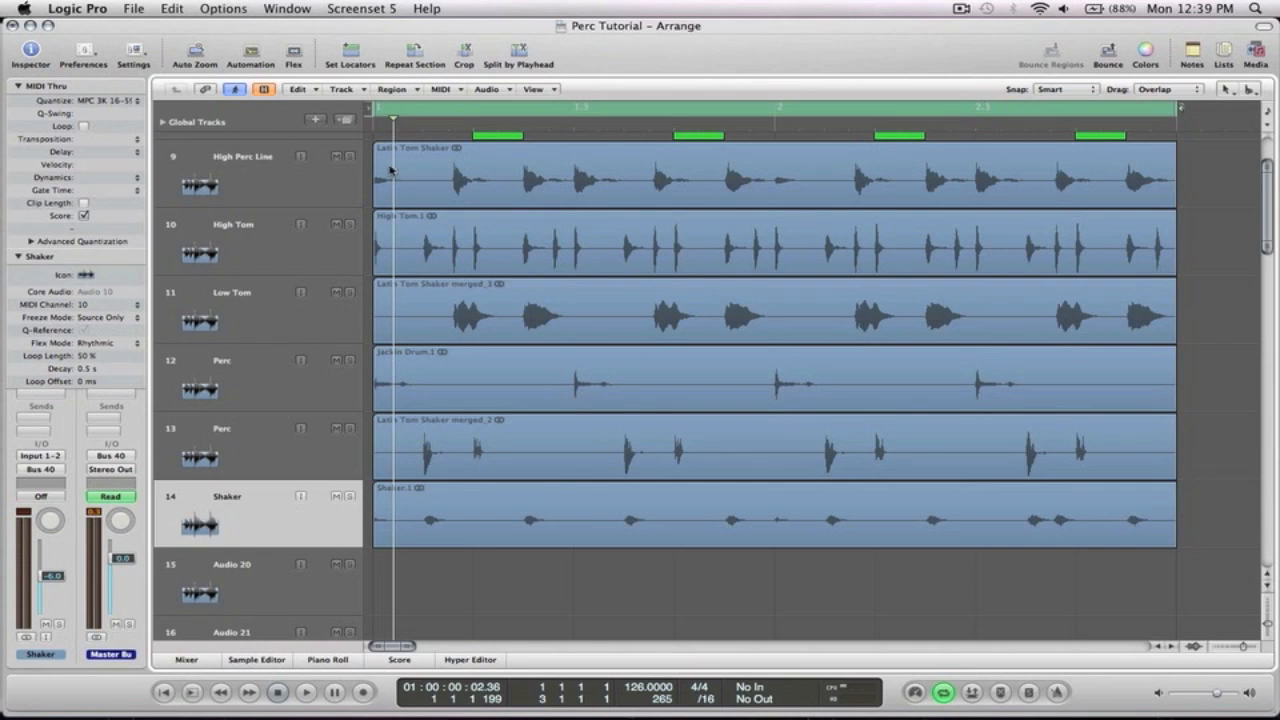
left_click(618, 182)
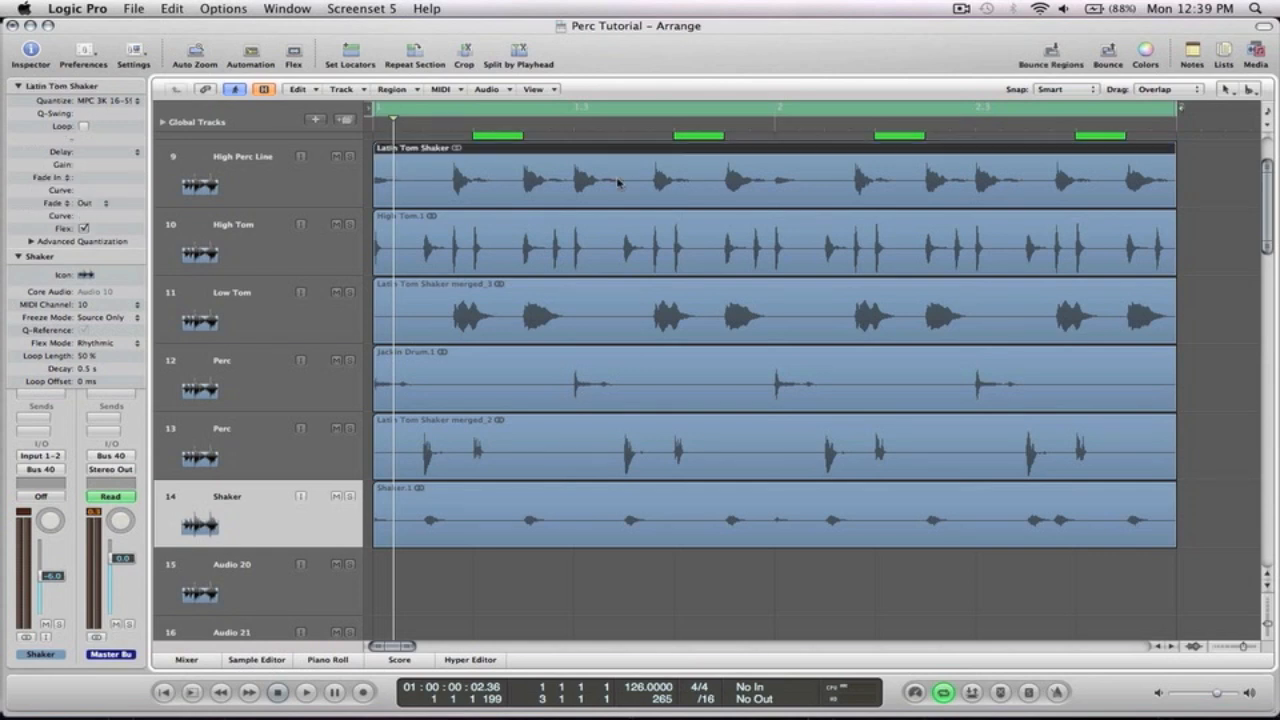
key("z")
left_click(943, 320)
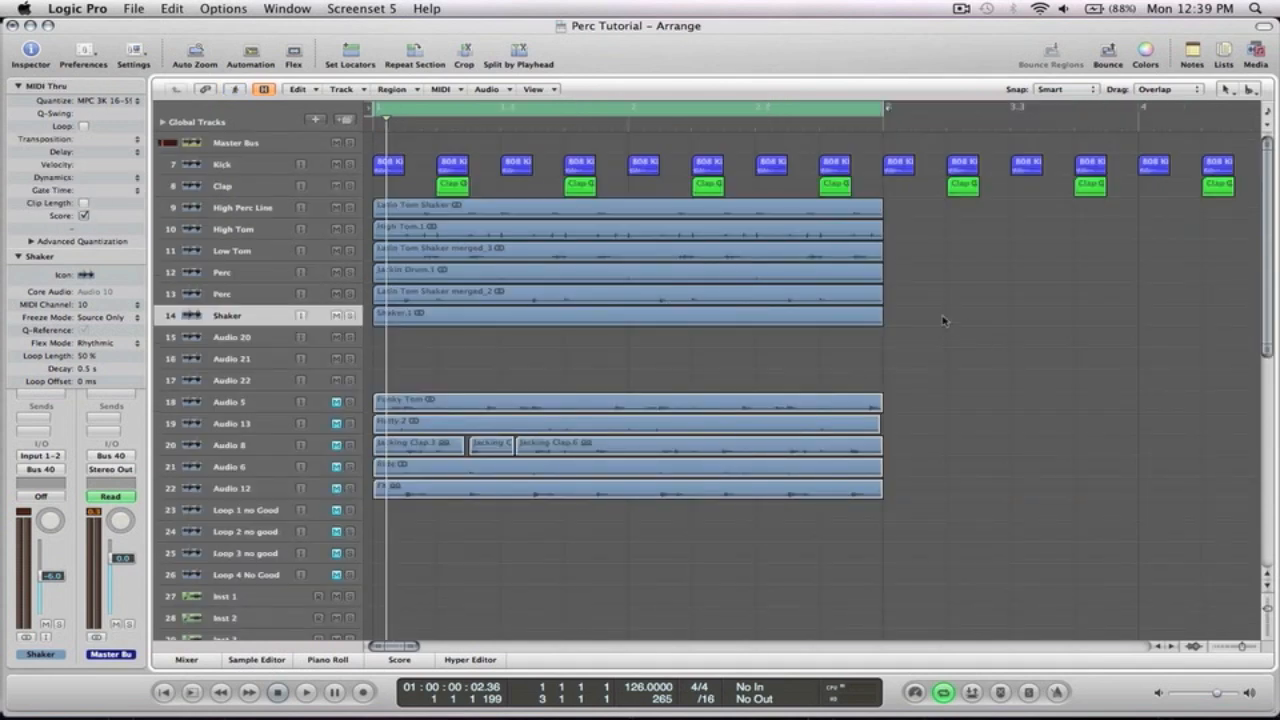
key("space")
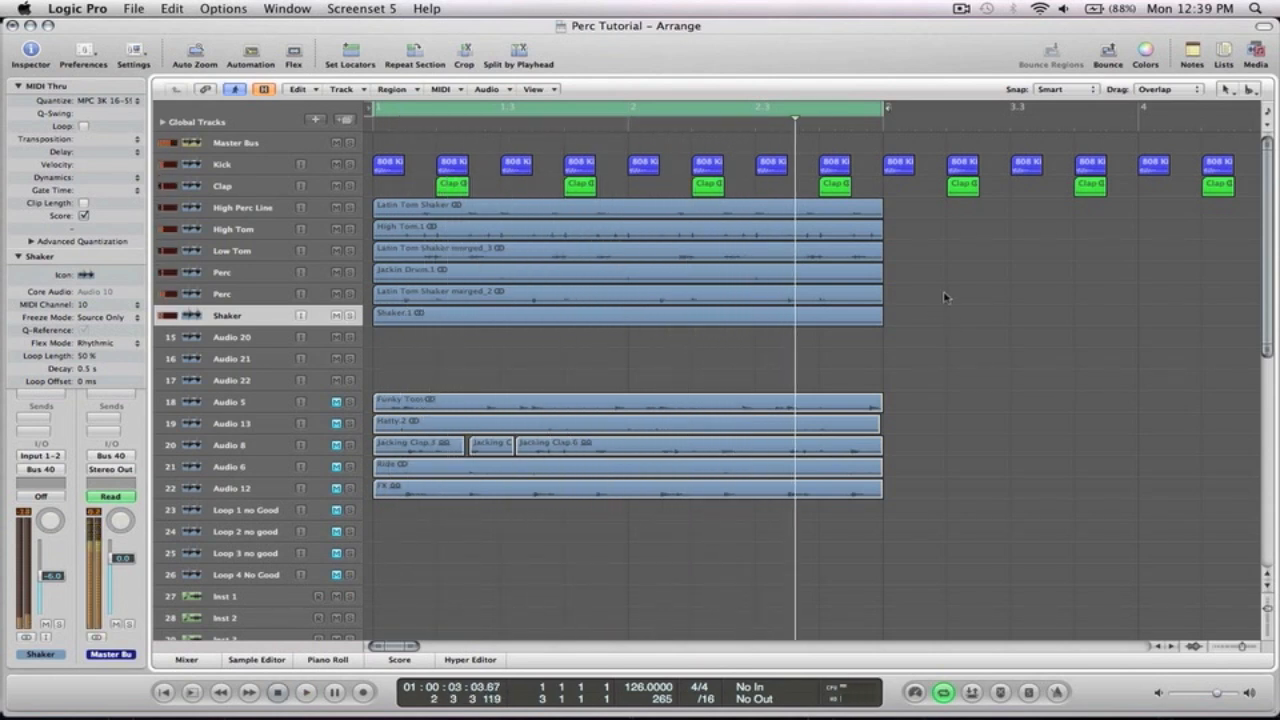
Insert a Channel EQ on the Shaker track and enable its high-pass filter at 500 Hz, 24dB/Oct
left_click_drag(929, 365, 352, 121)
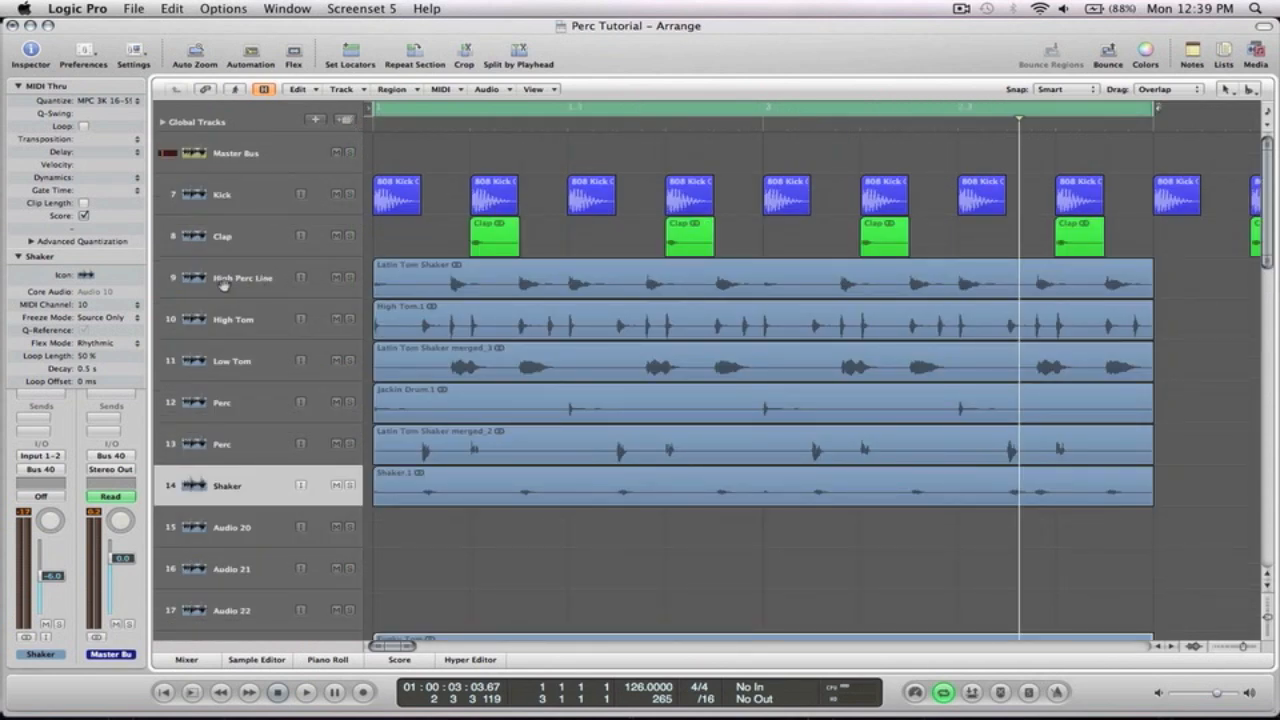
left_click(238, 492)
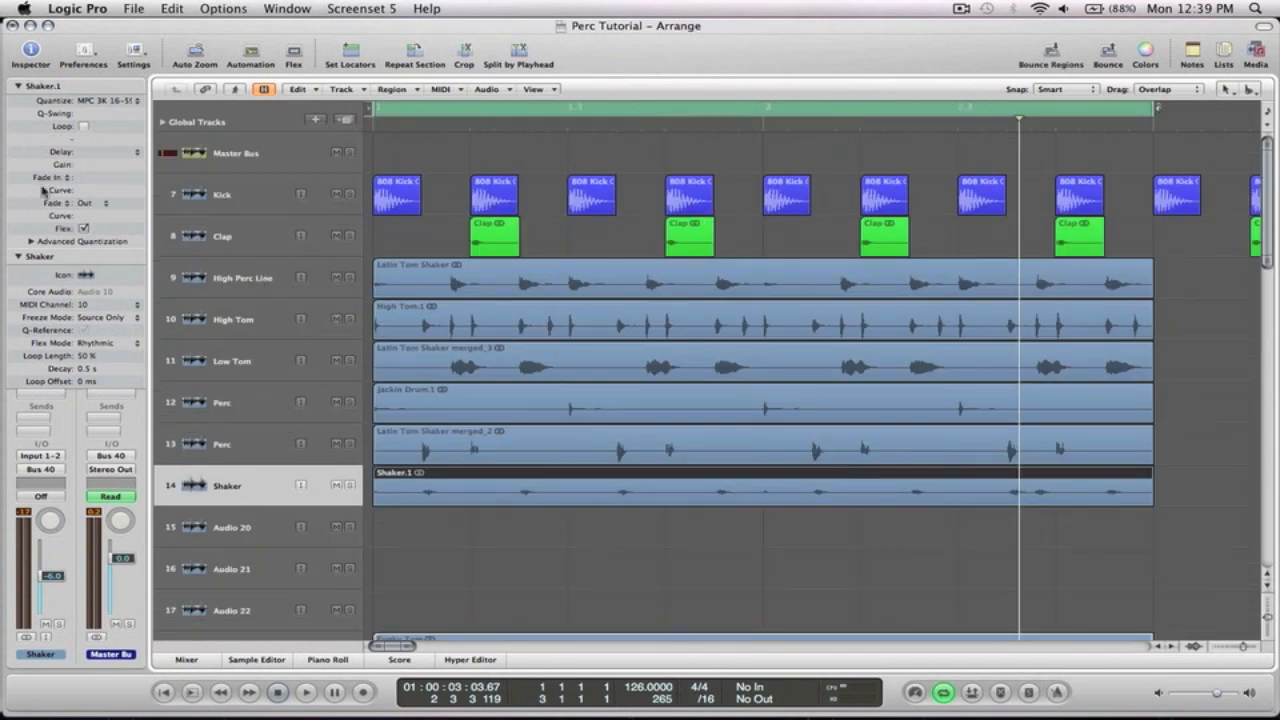
left_click(17, 257)
double_click(47, 346)
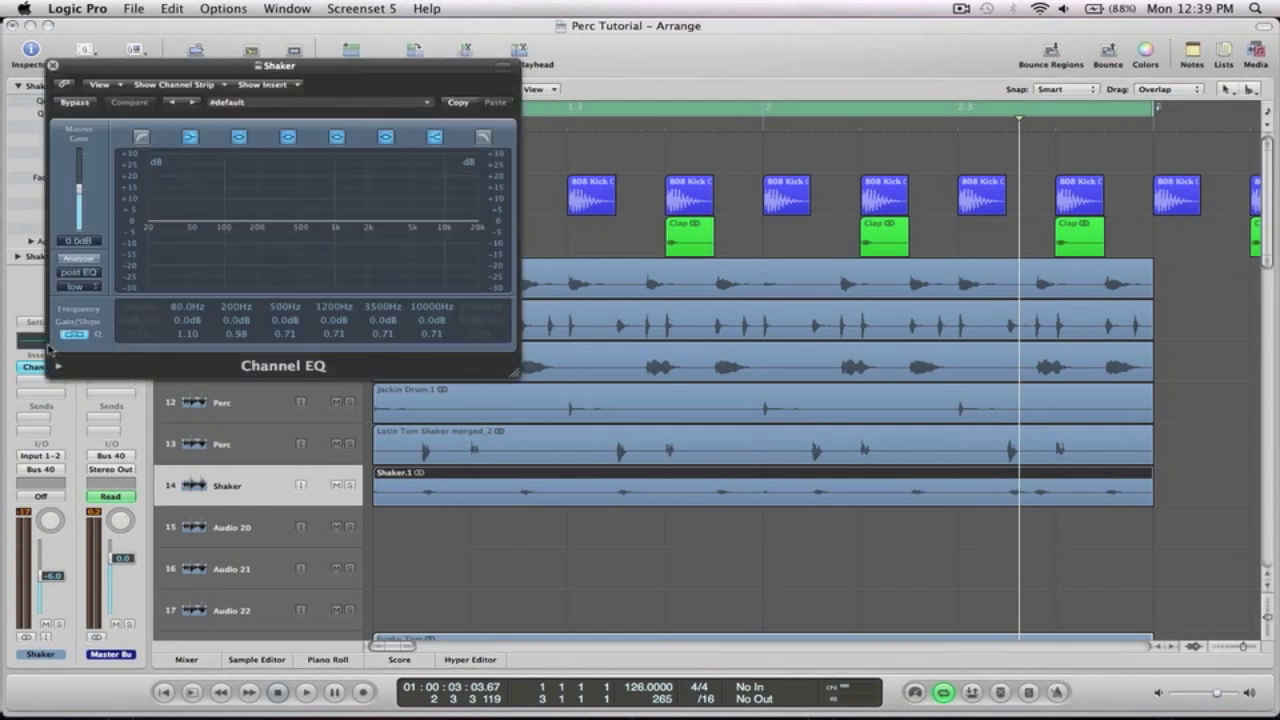
left_click(141, 136)
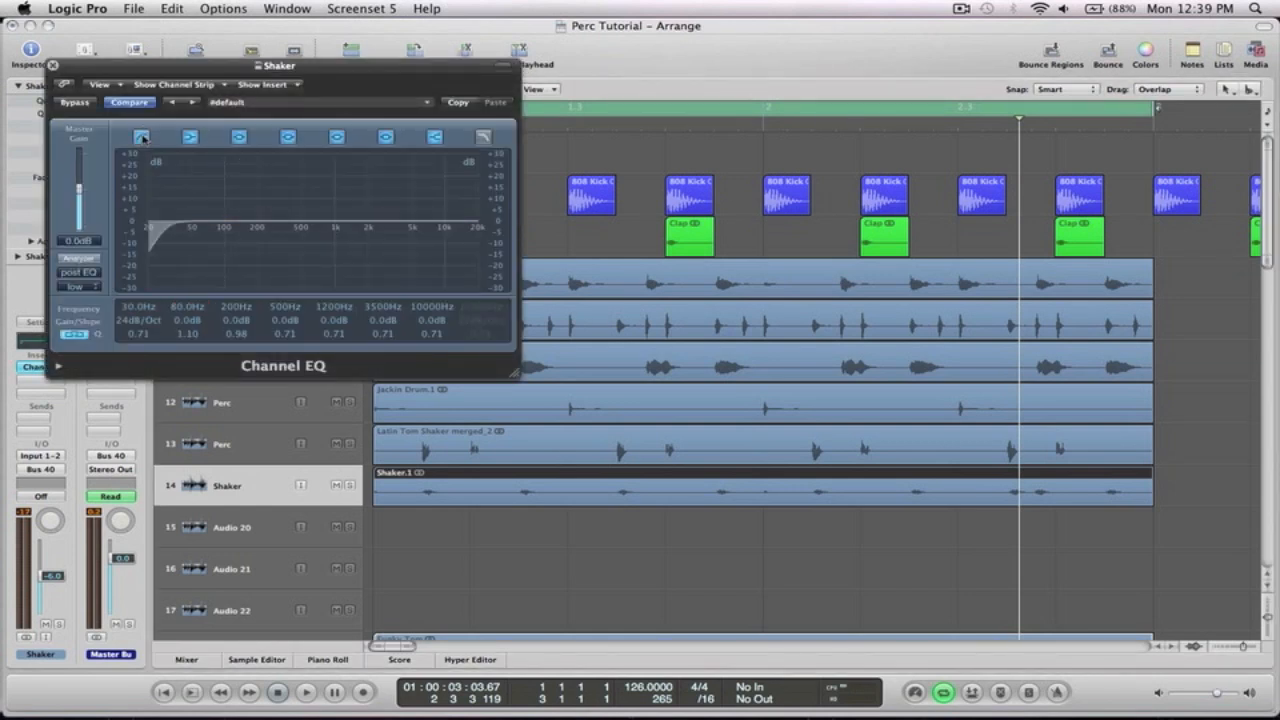
left_click_drag(142, 306, 205, 150)
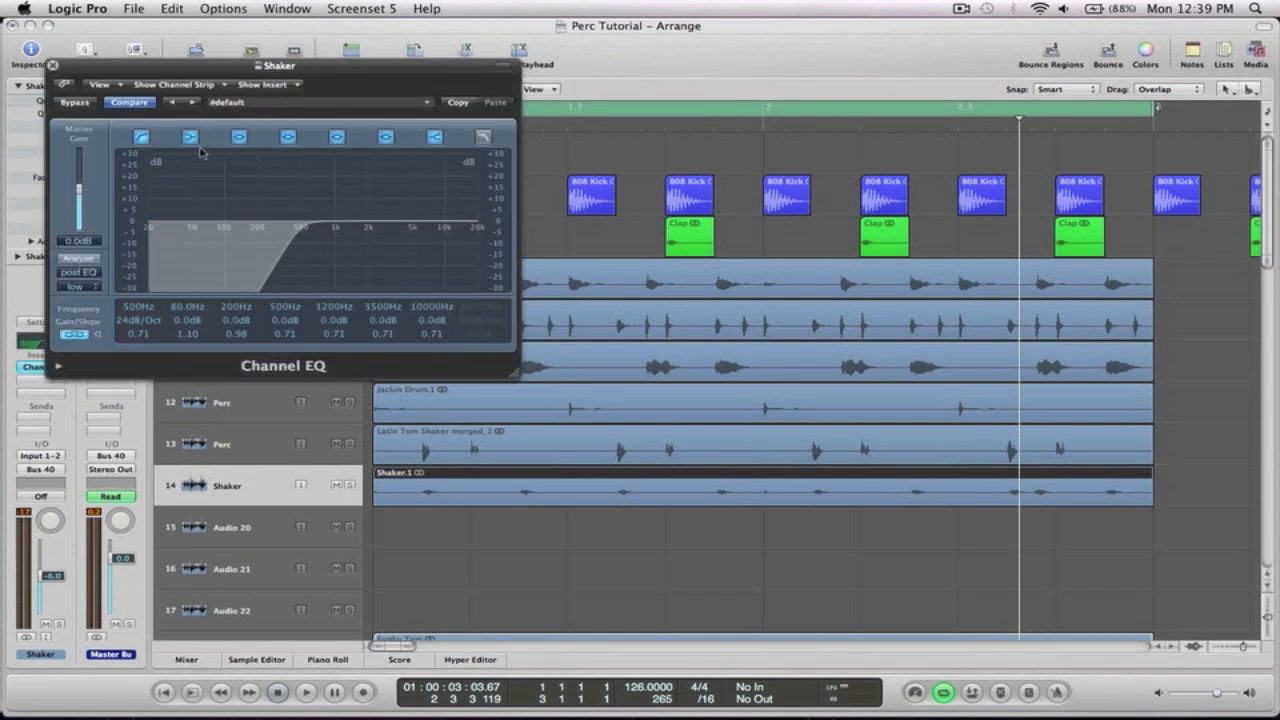
Solo the Shaker track, audition it during playback, and close the Channel EQ window
key("space")
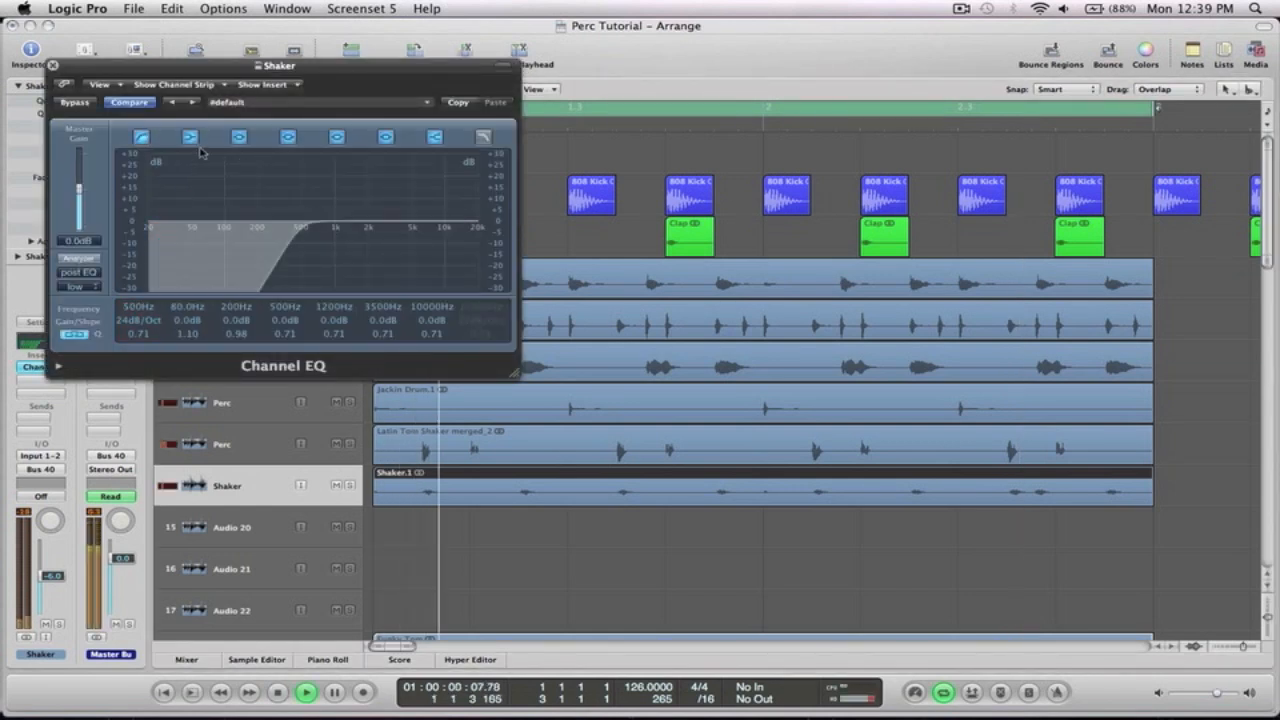
left_click(349, 485)
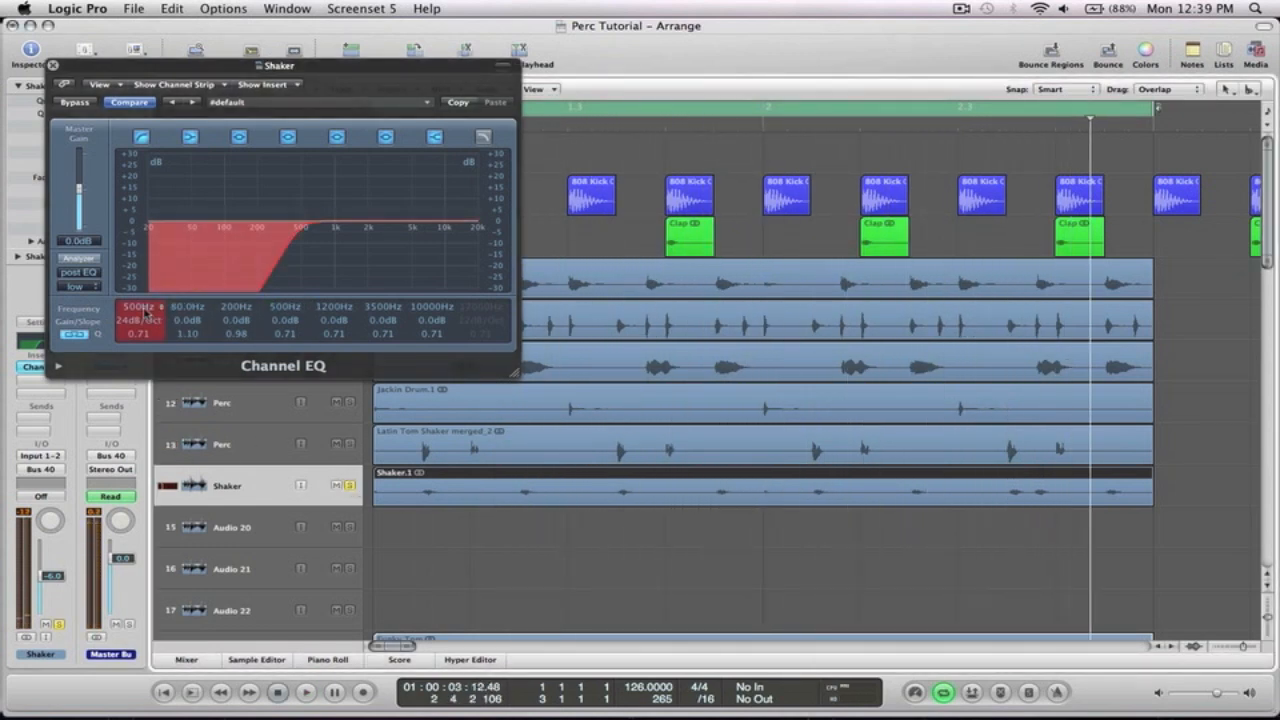
left_click(53, 64)
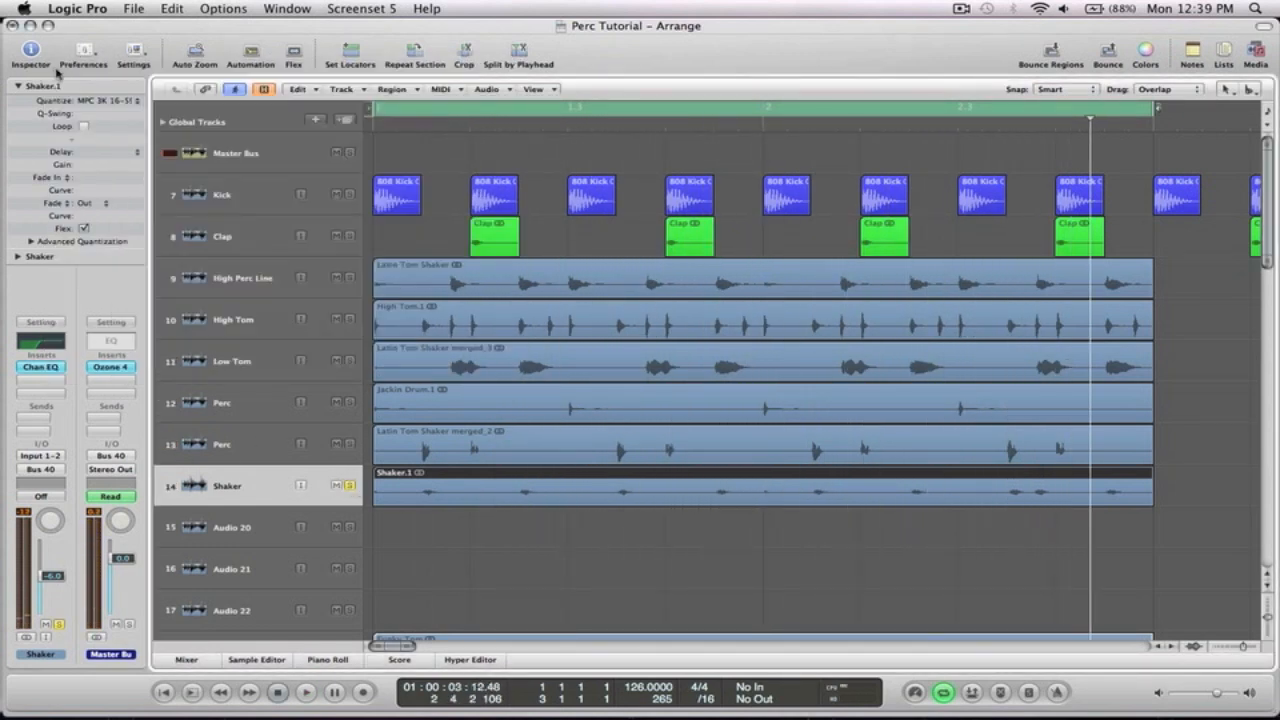
key("z")
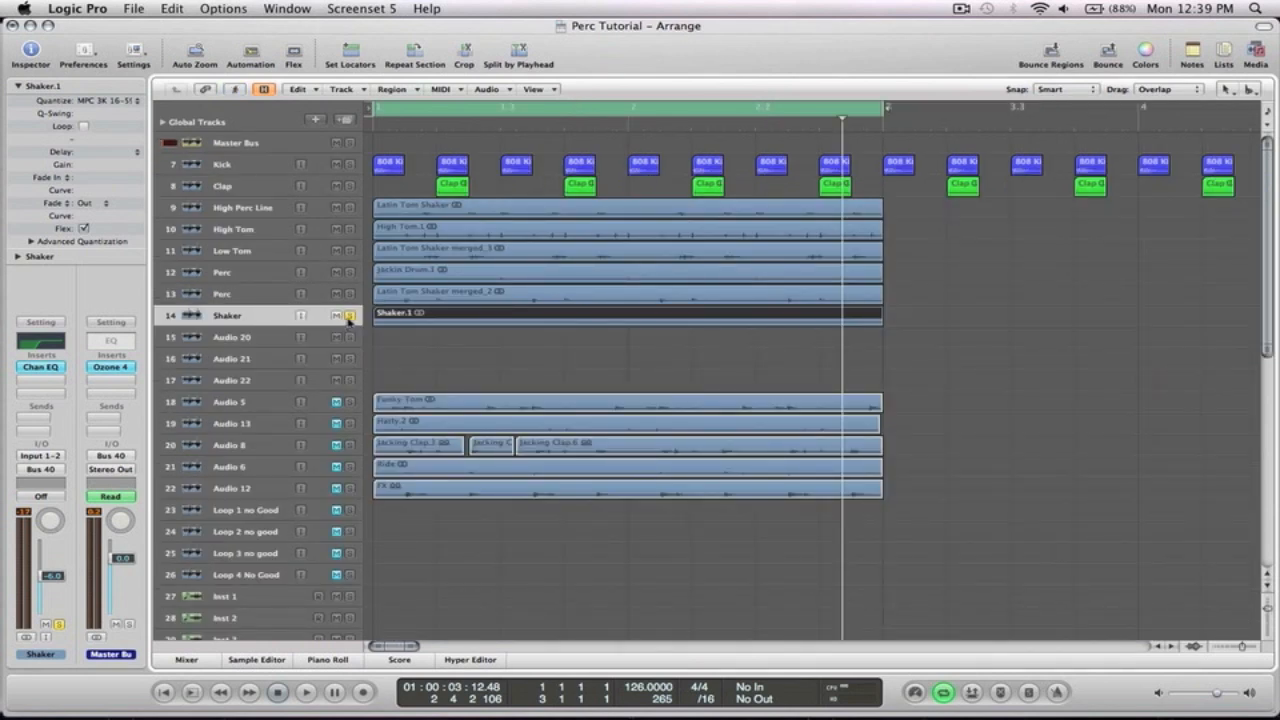
key("z")
left_click_drag(552, 378, 350, 145)
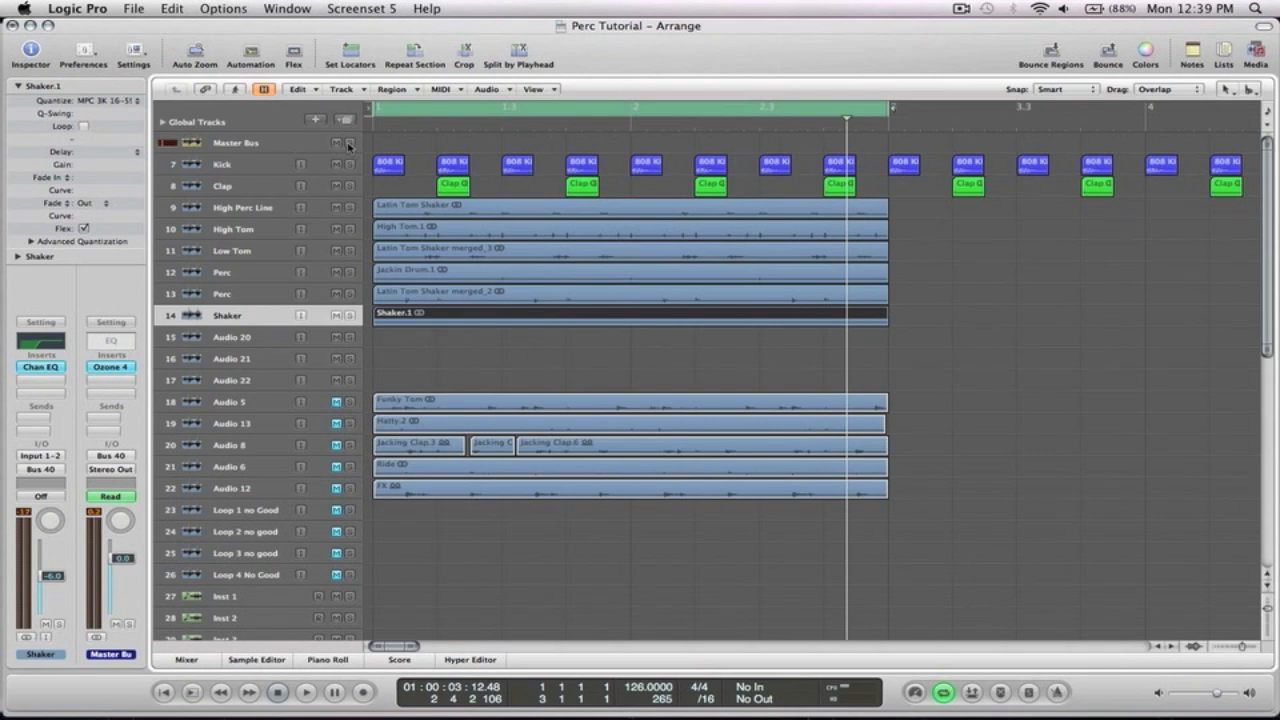